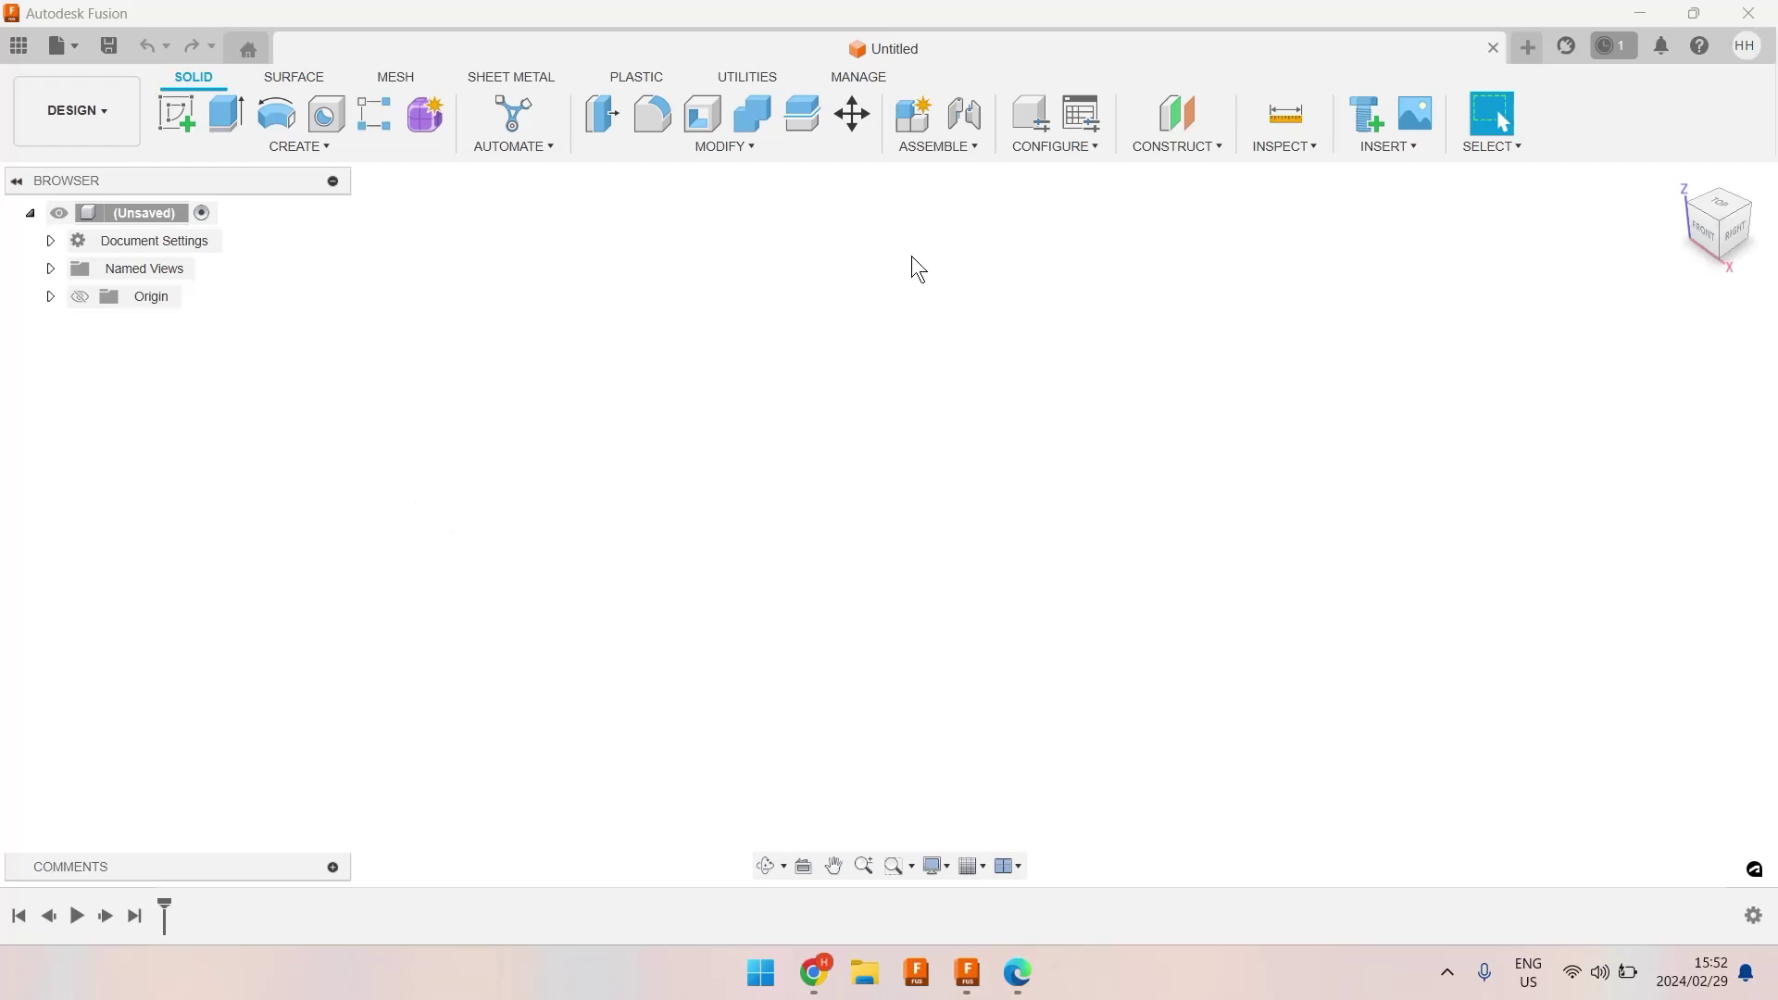
Start a sketch on the horizontal origin plane and draw a center rectangle centred on the origin
click(187, 115)
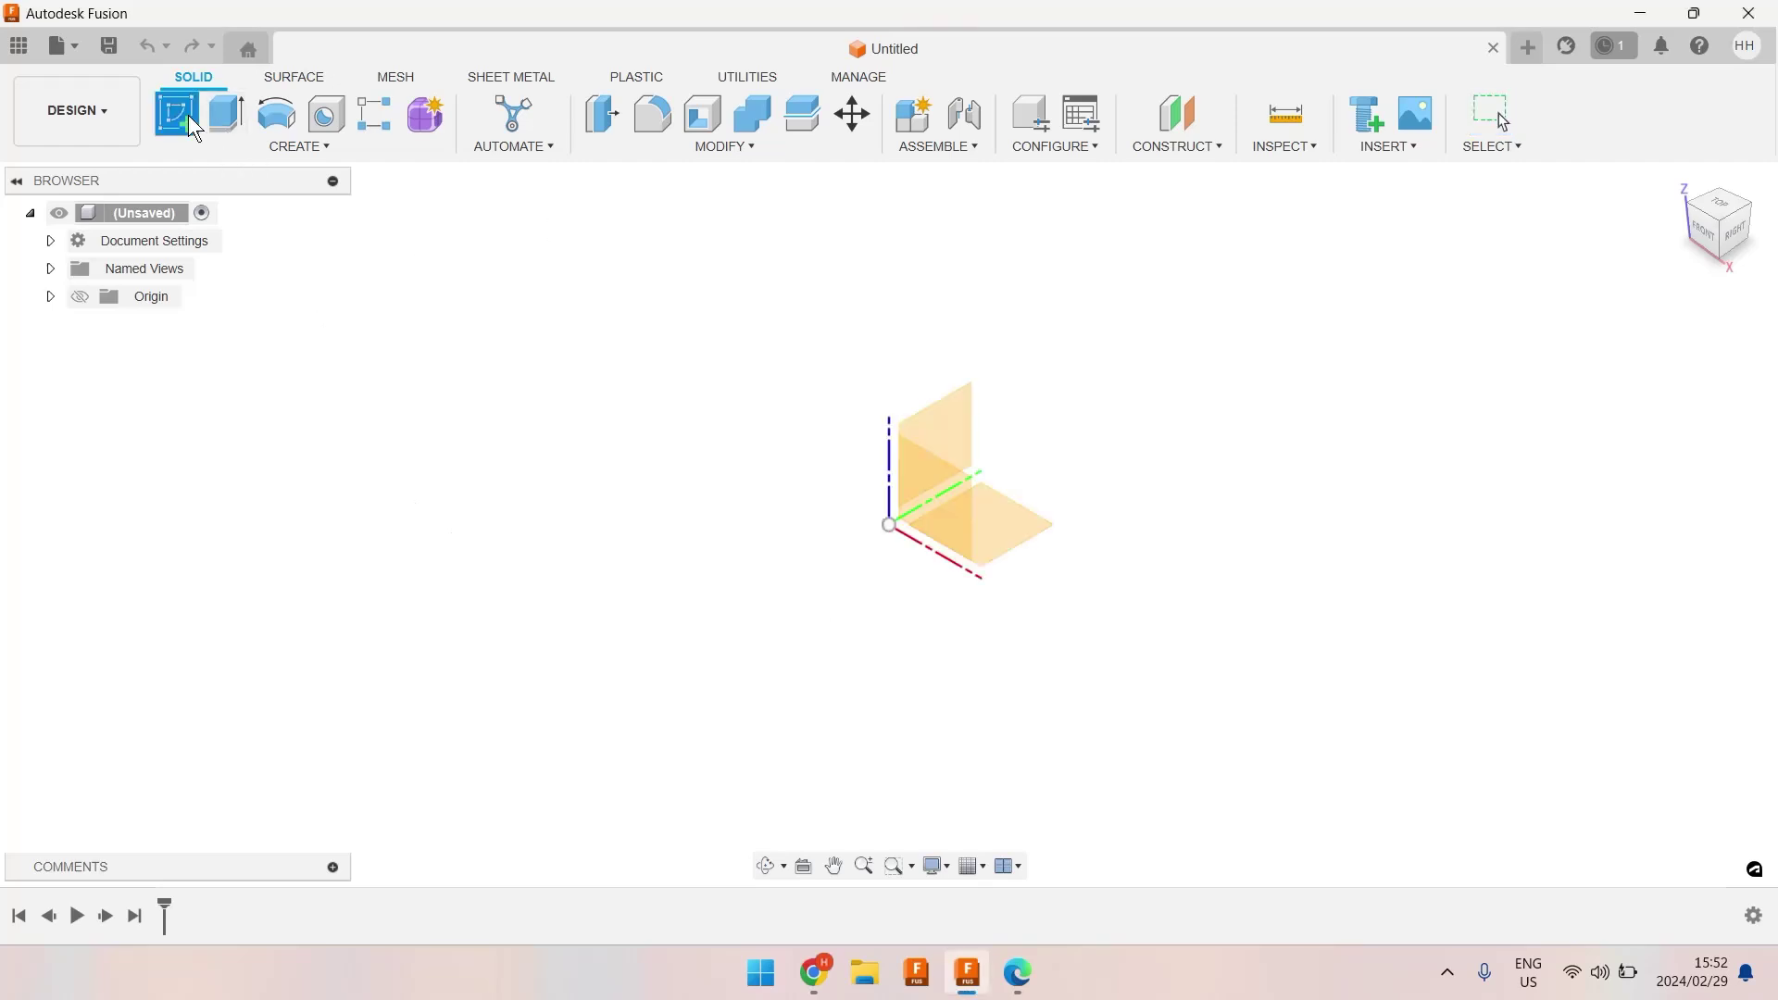
click(1030, 530)
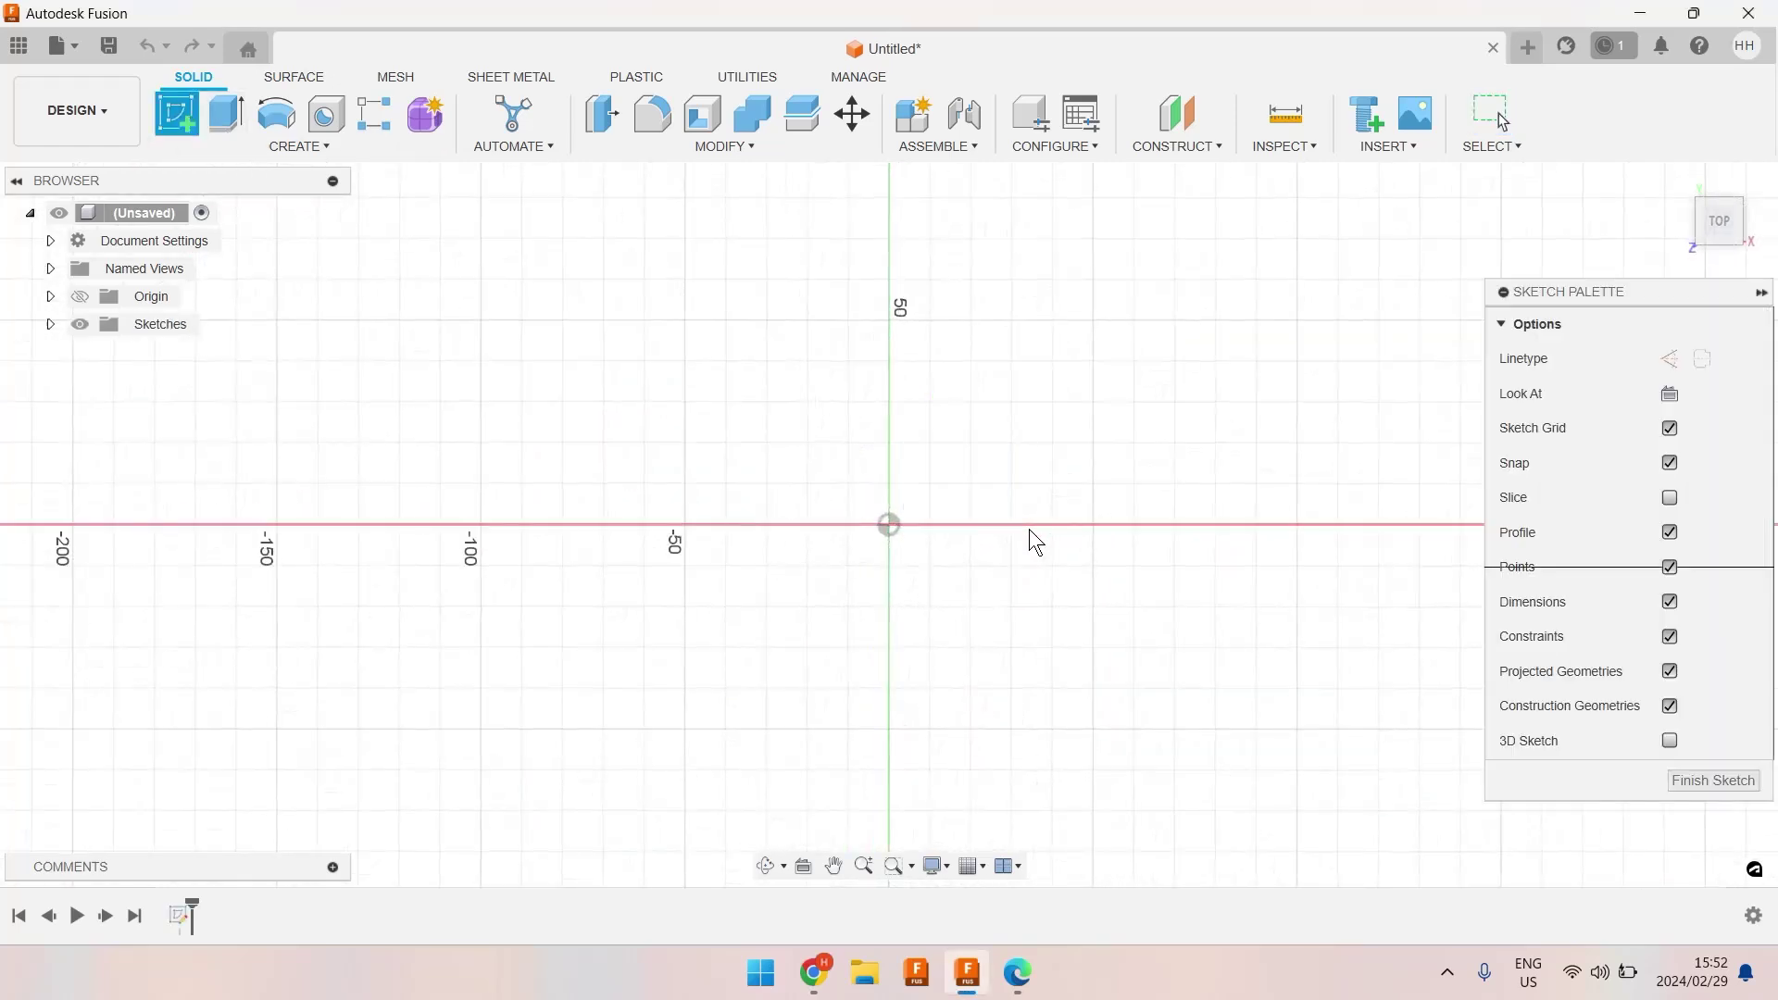
click(298, 148)
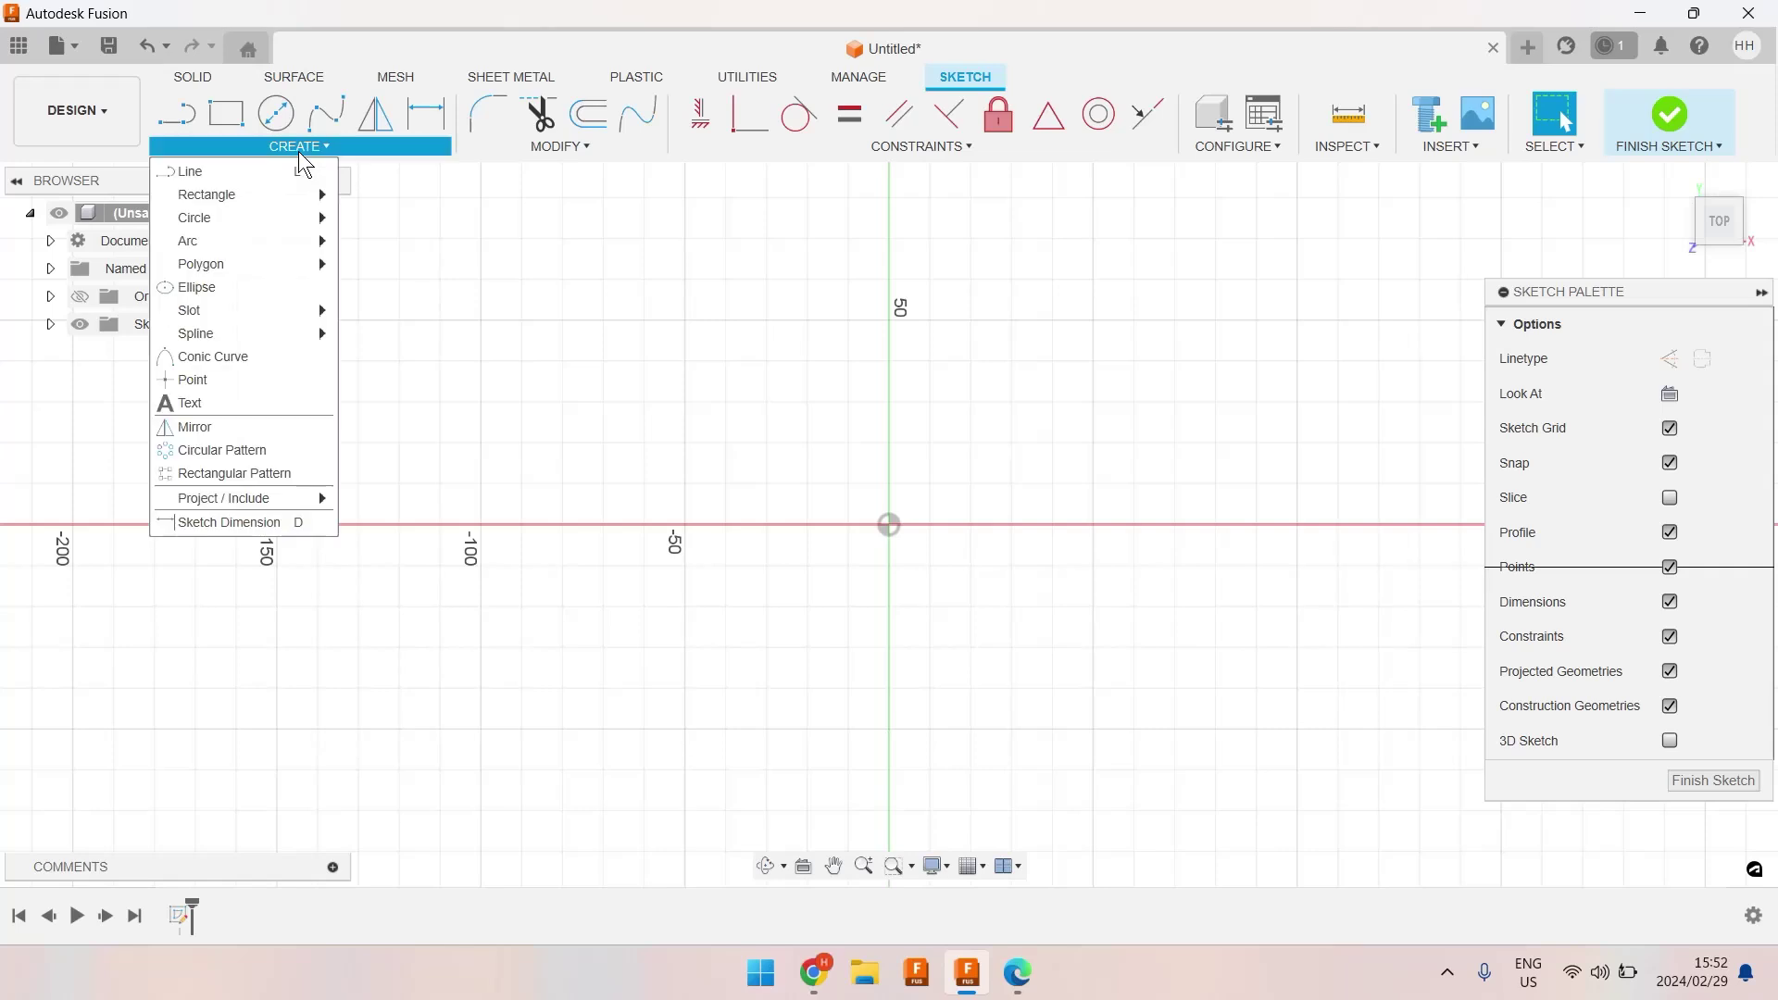
mouse_move(287, 191)
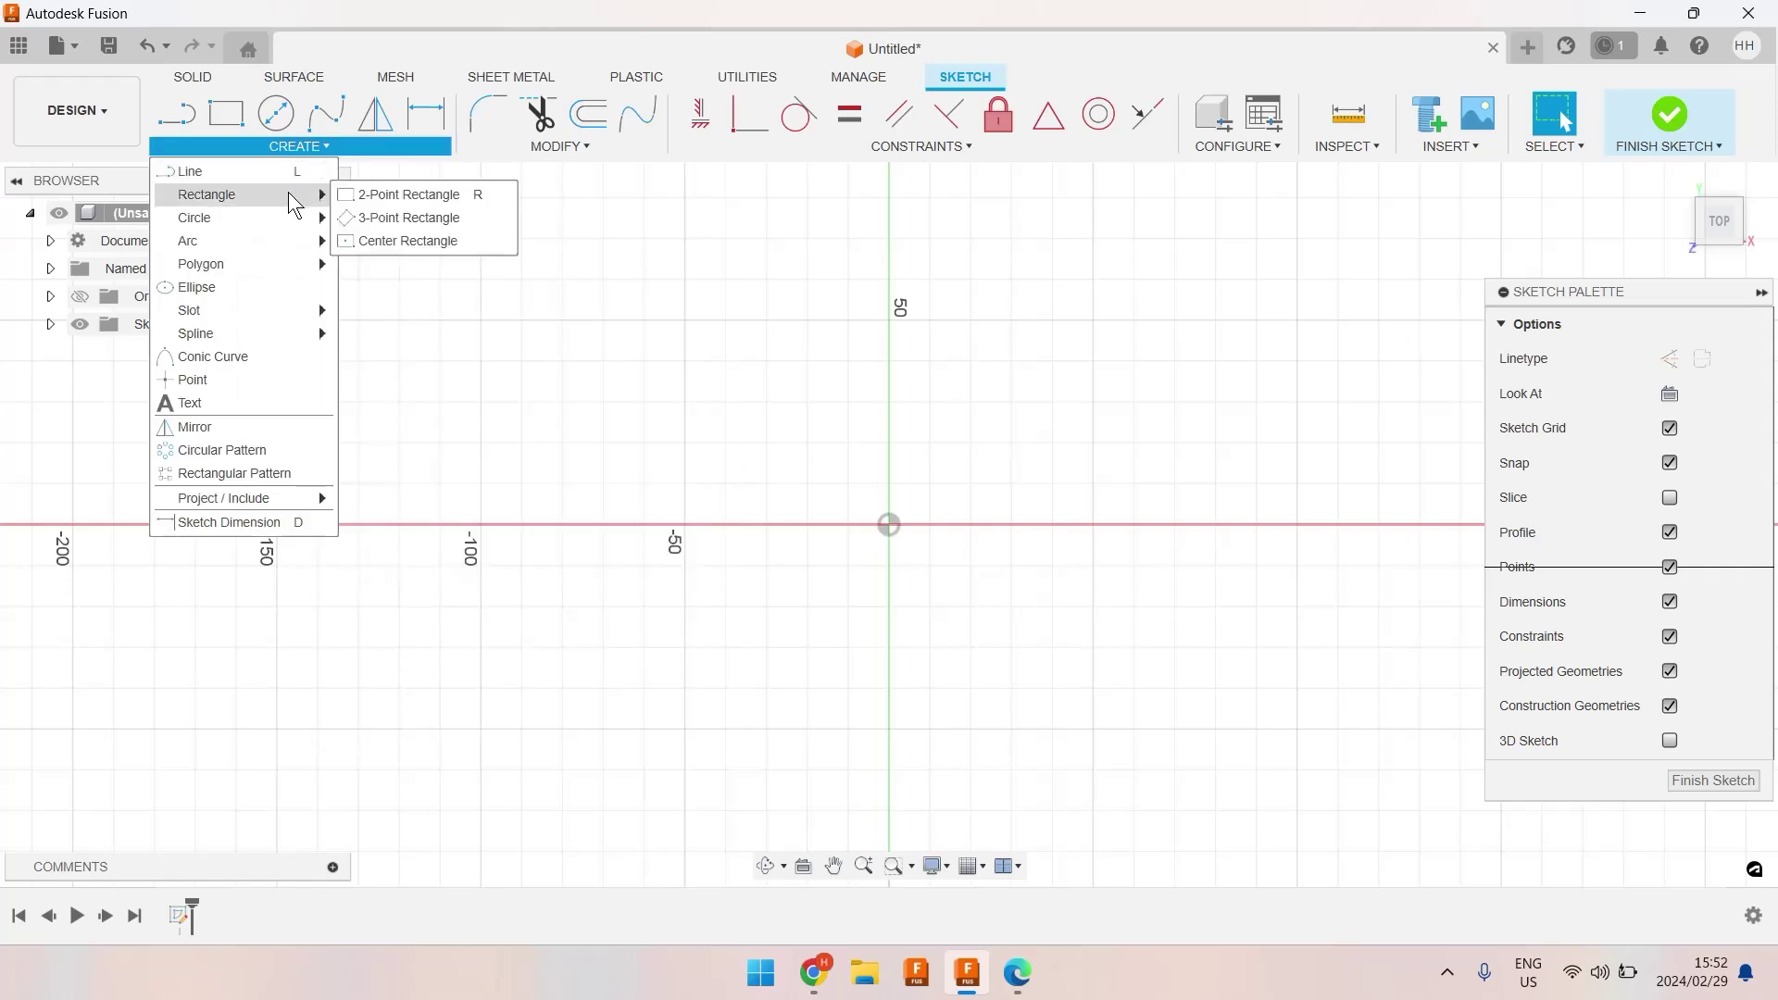
click(383, 232)
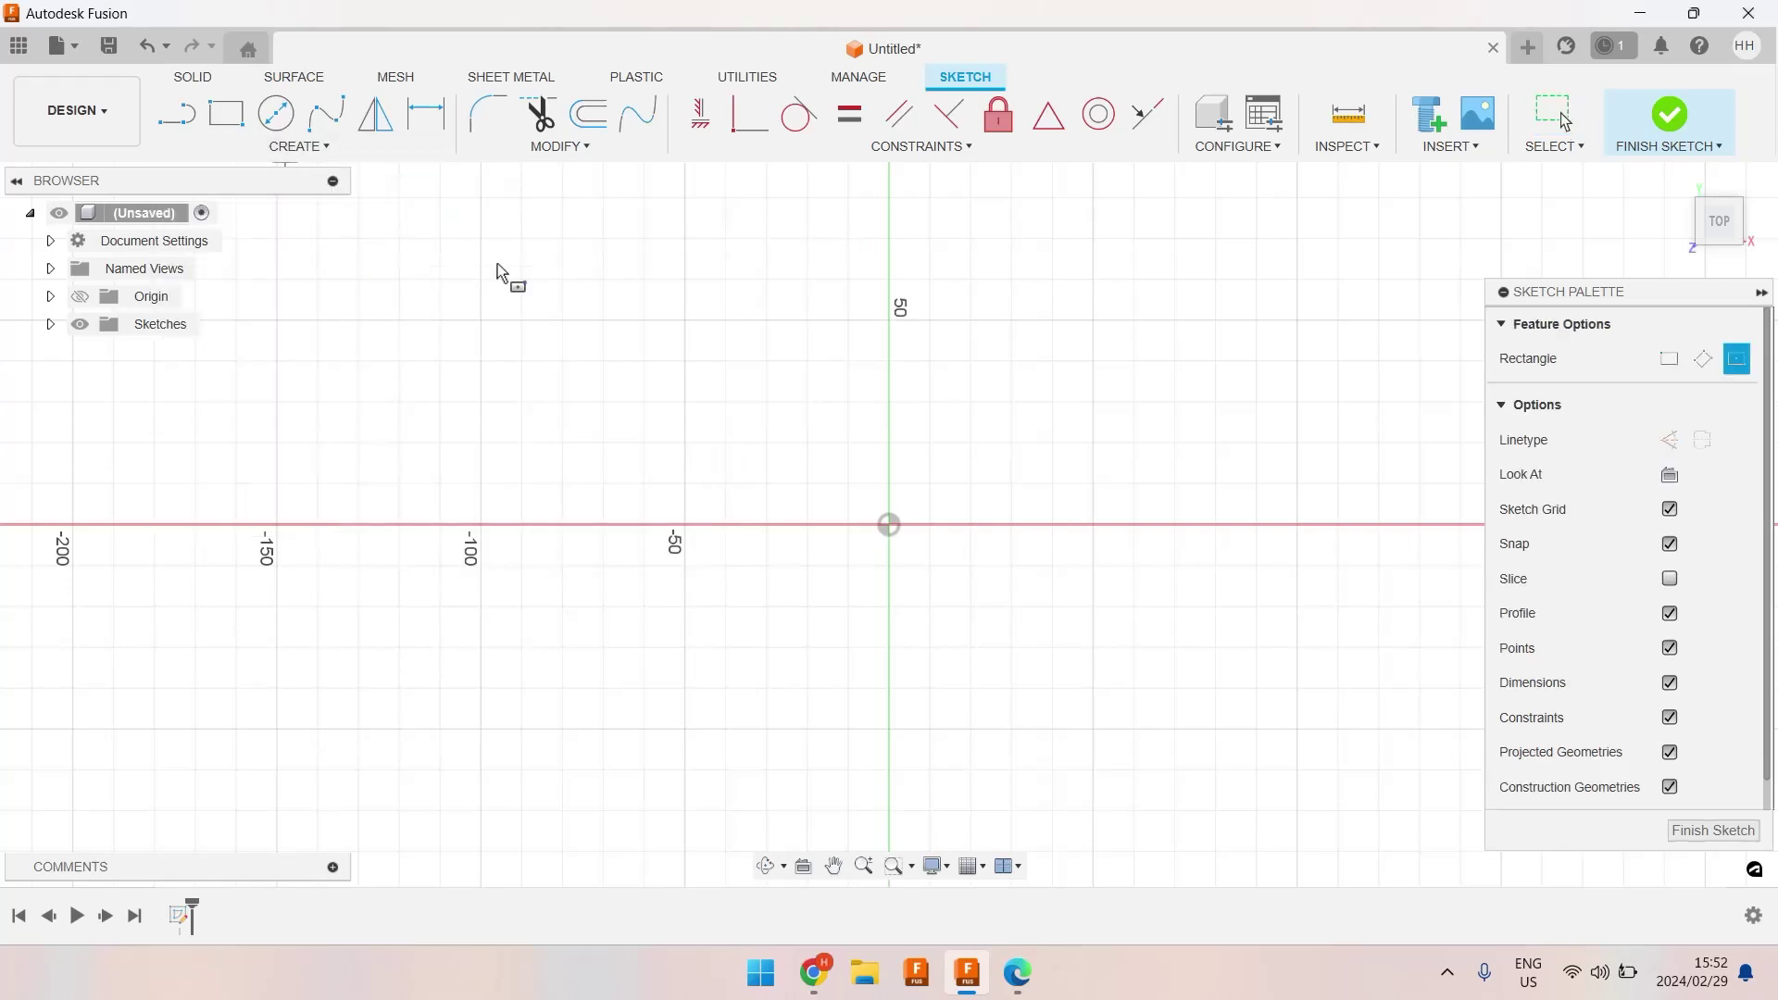
click(887, 525)
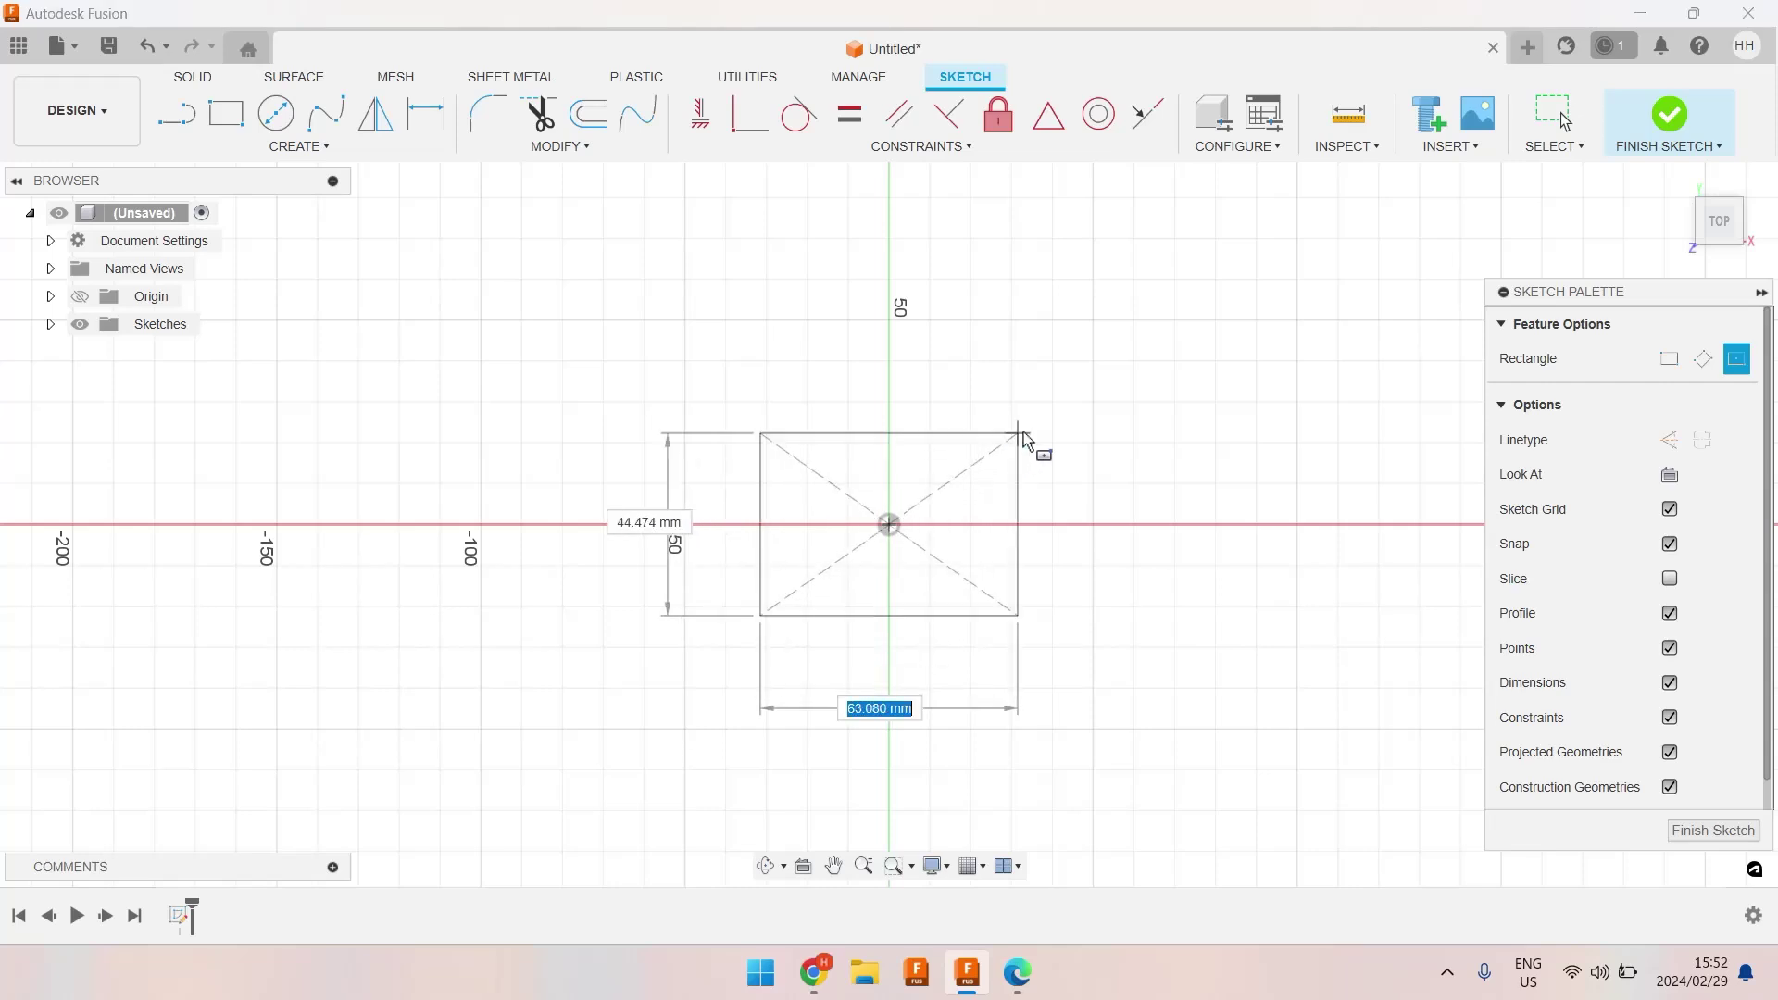
click(1049, 416)
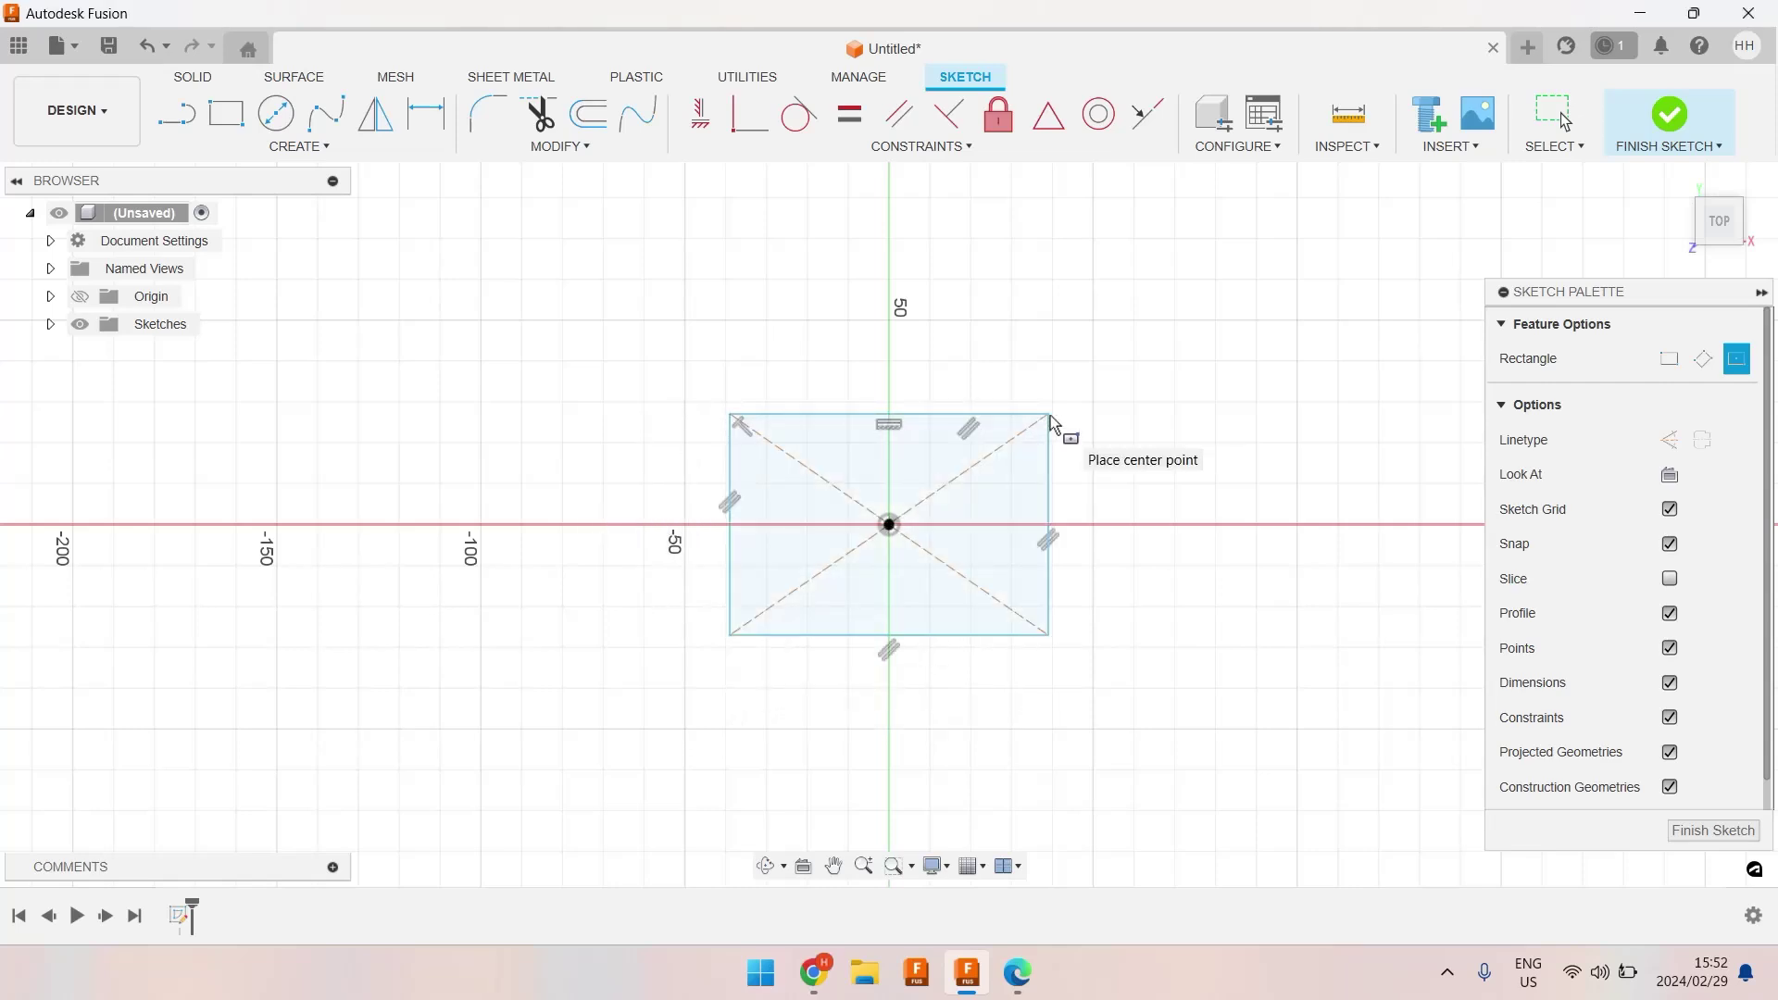
Dimension the rectangle 100 mm wide and 50 mm high, and finish the sketch
click(420, 126)
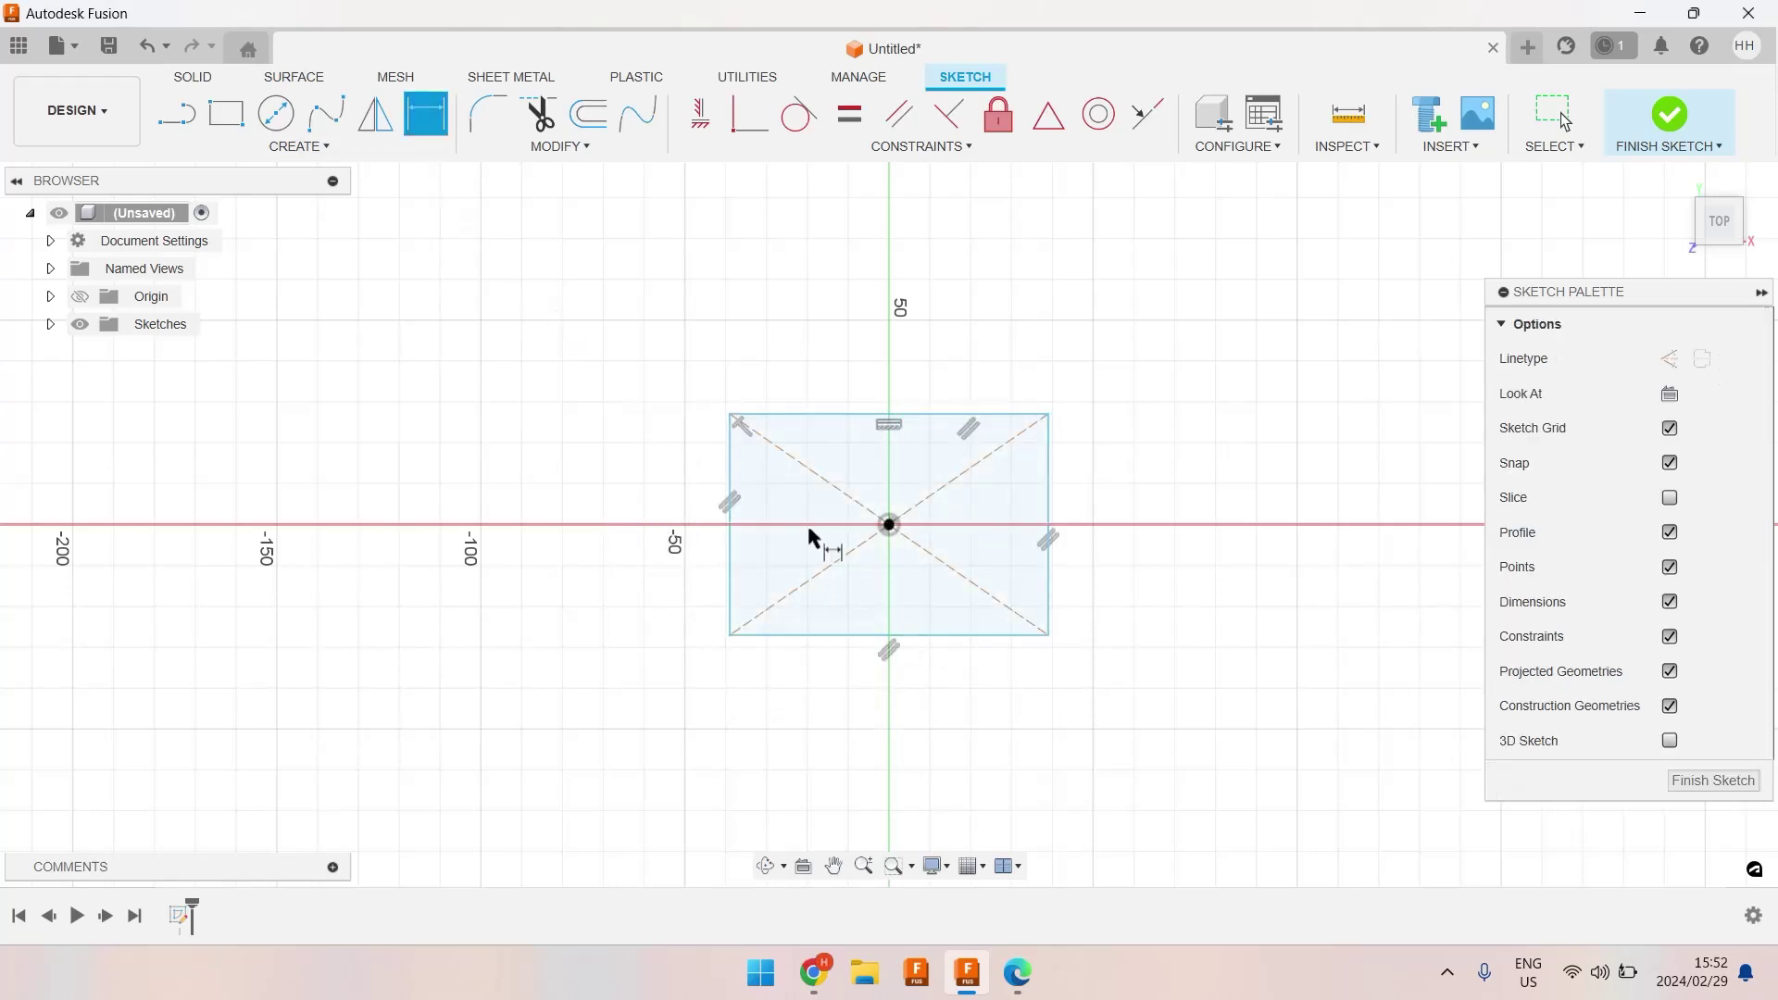
click(820, 635)
click(809, 690)
text(100)
key(Return)
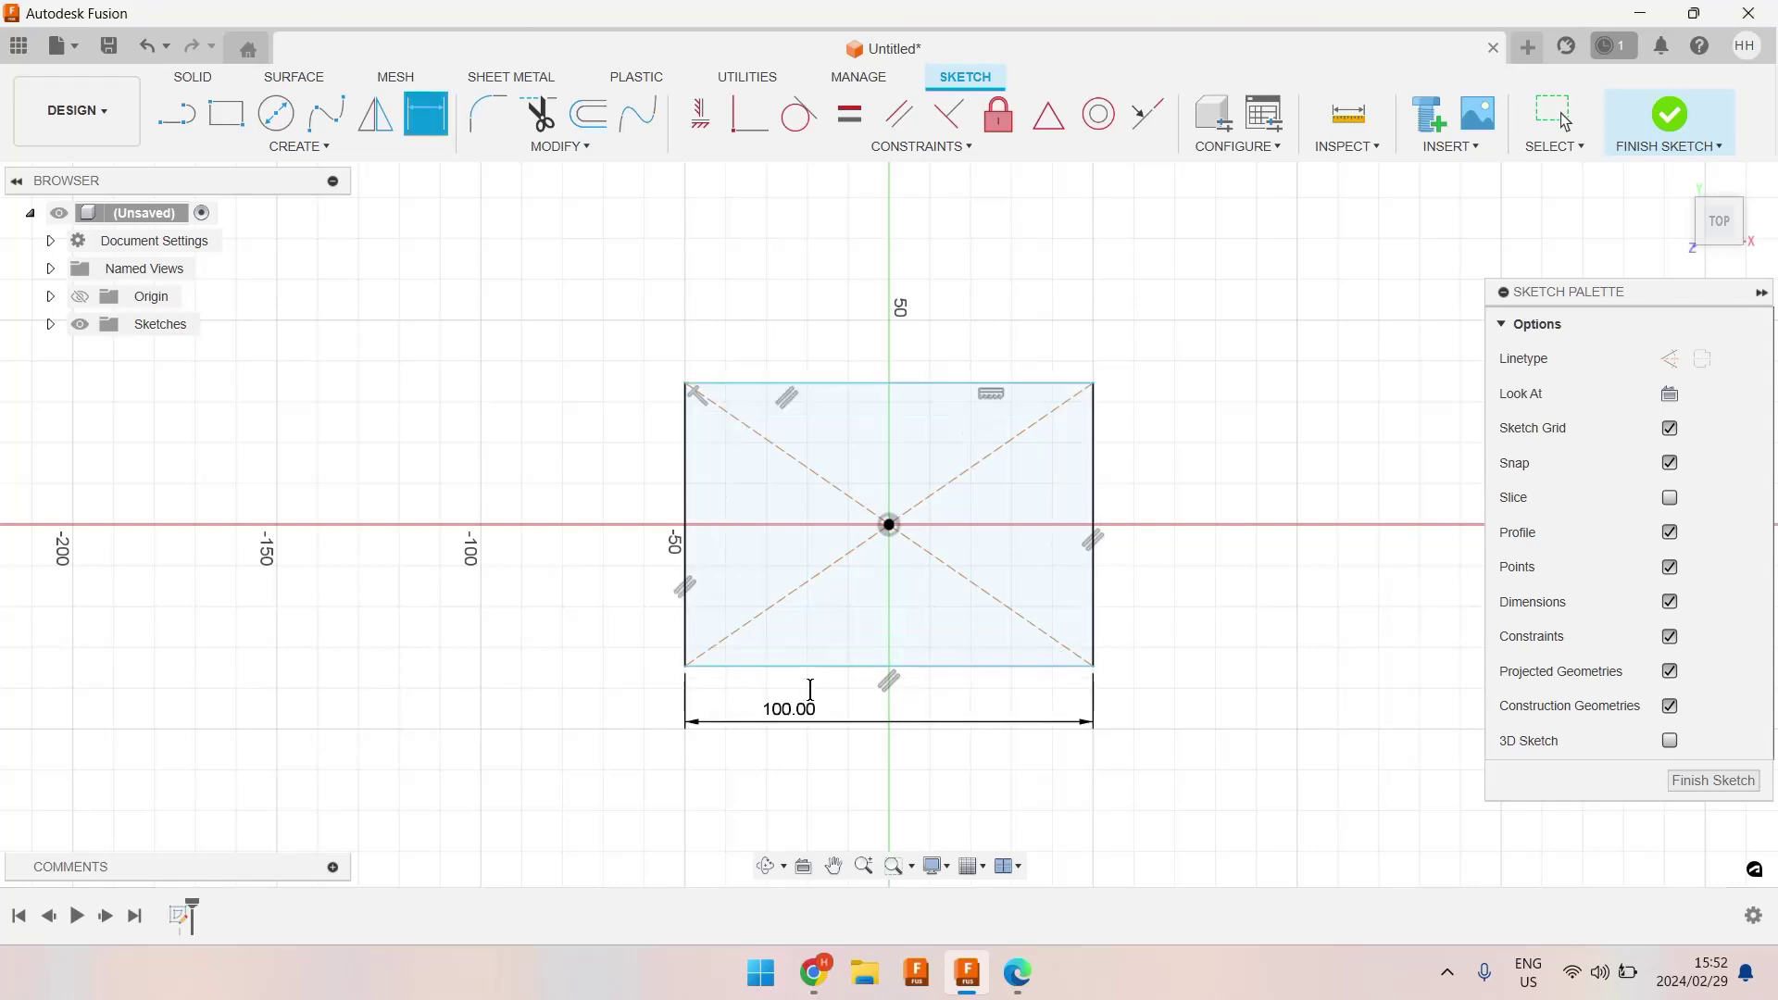
click(1091, 491)
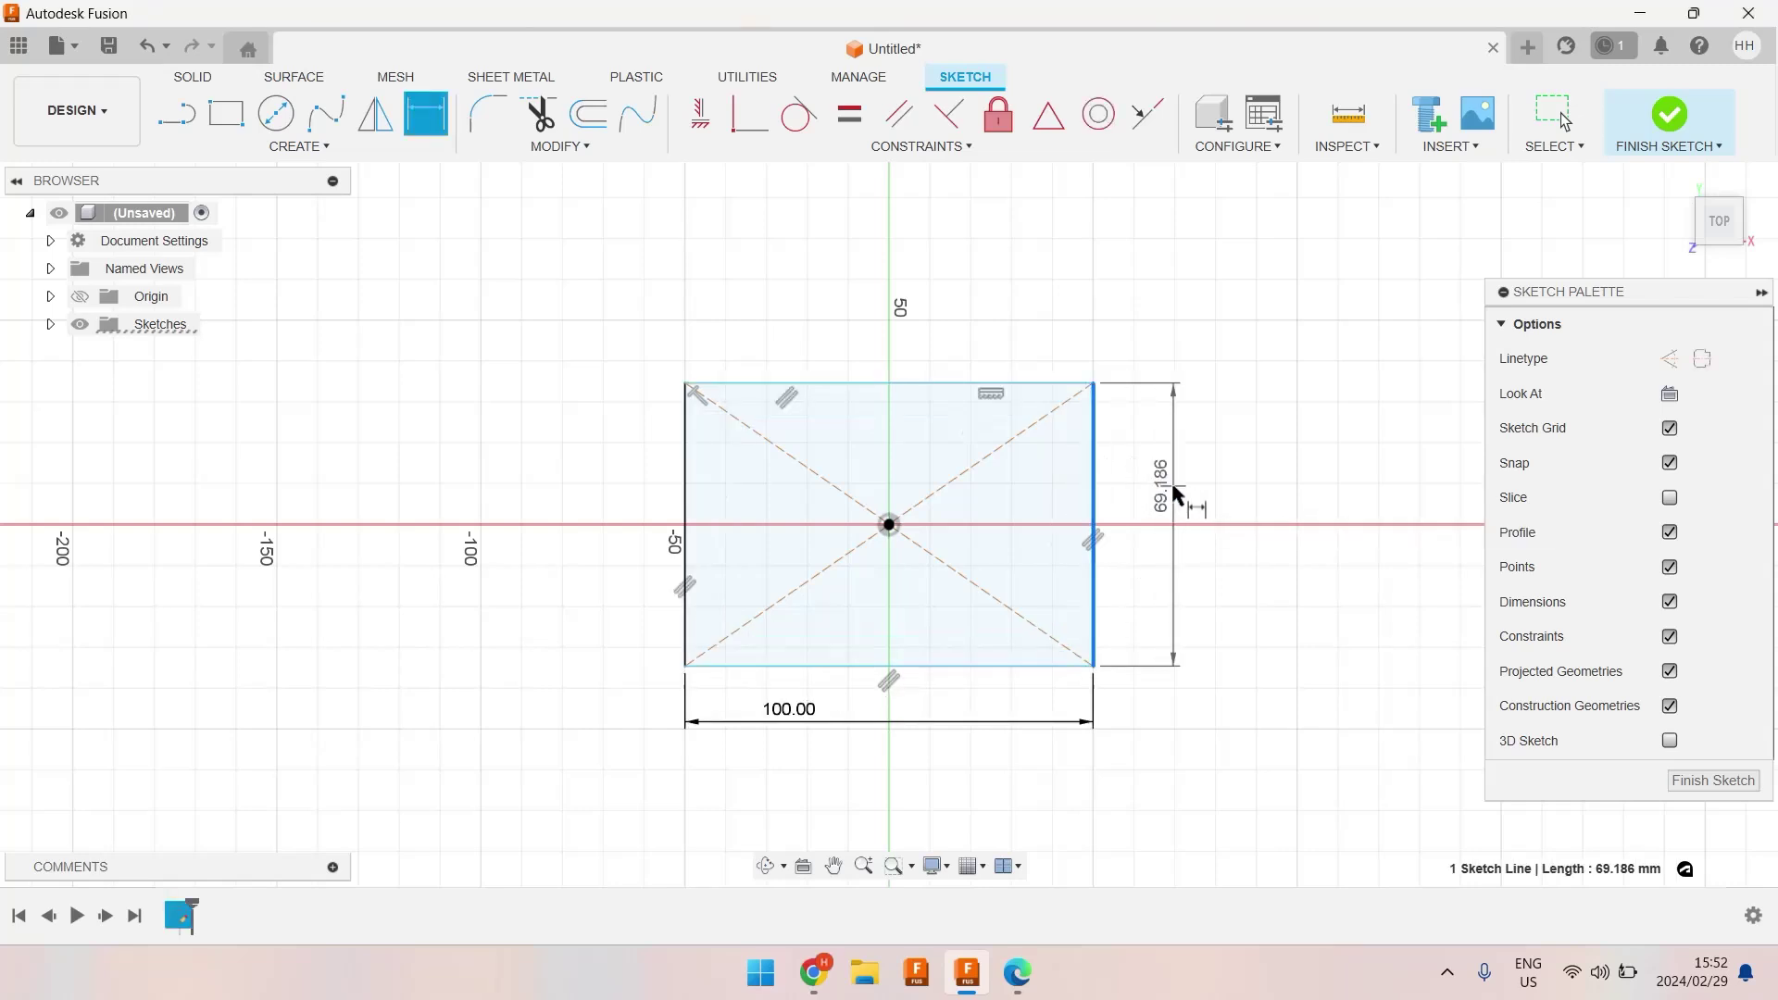
click(1174, 489)
text(50)
key(Return)
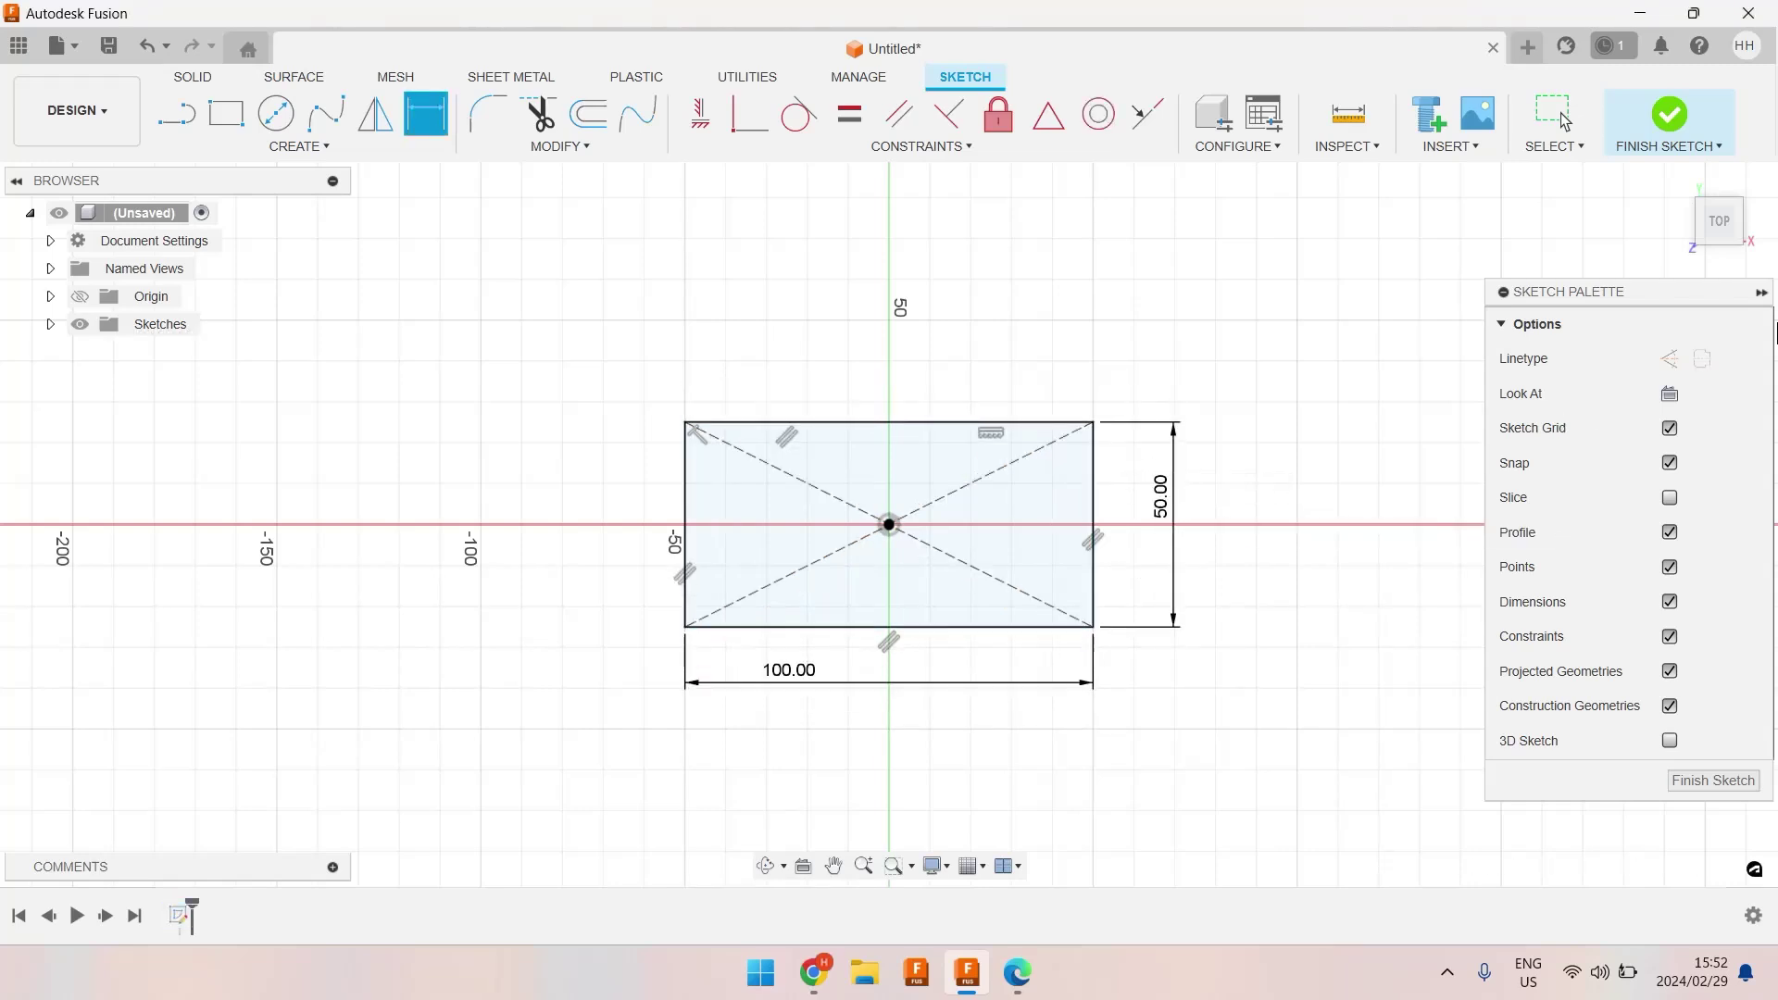
click(1669, 120)
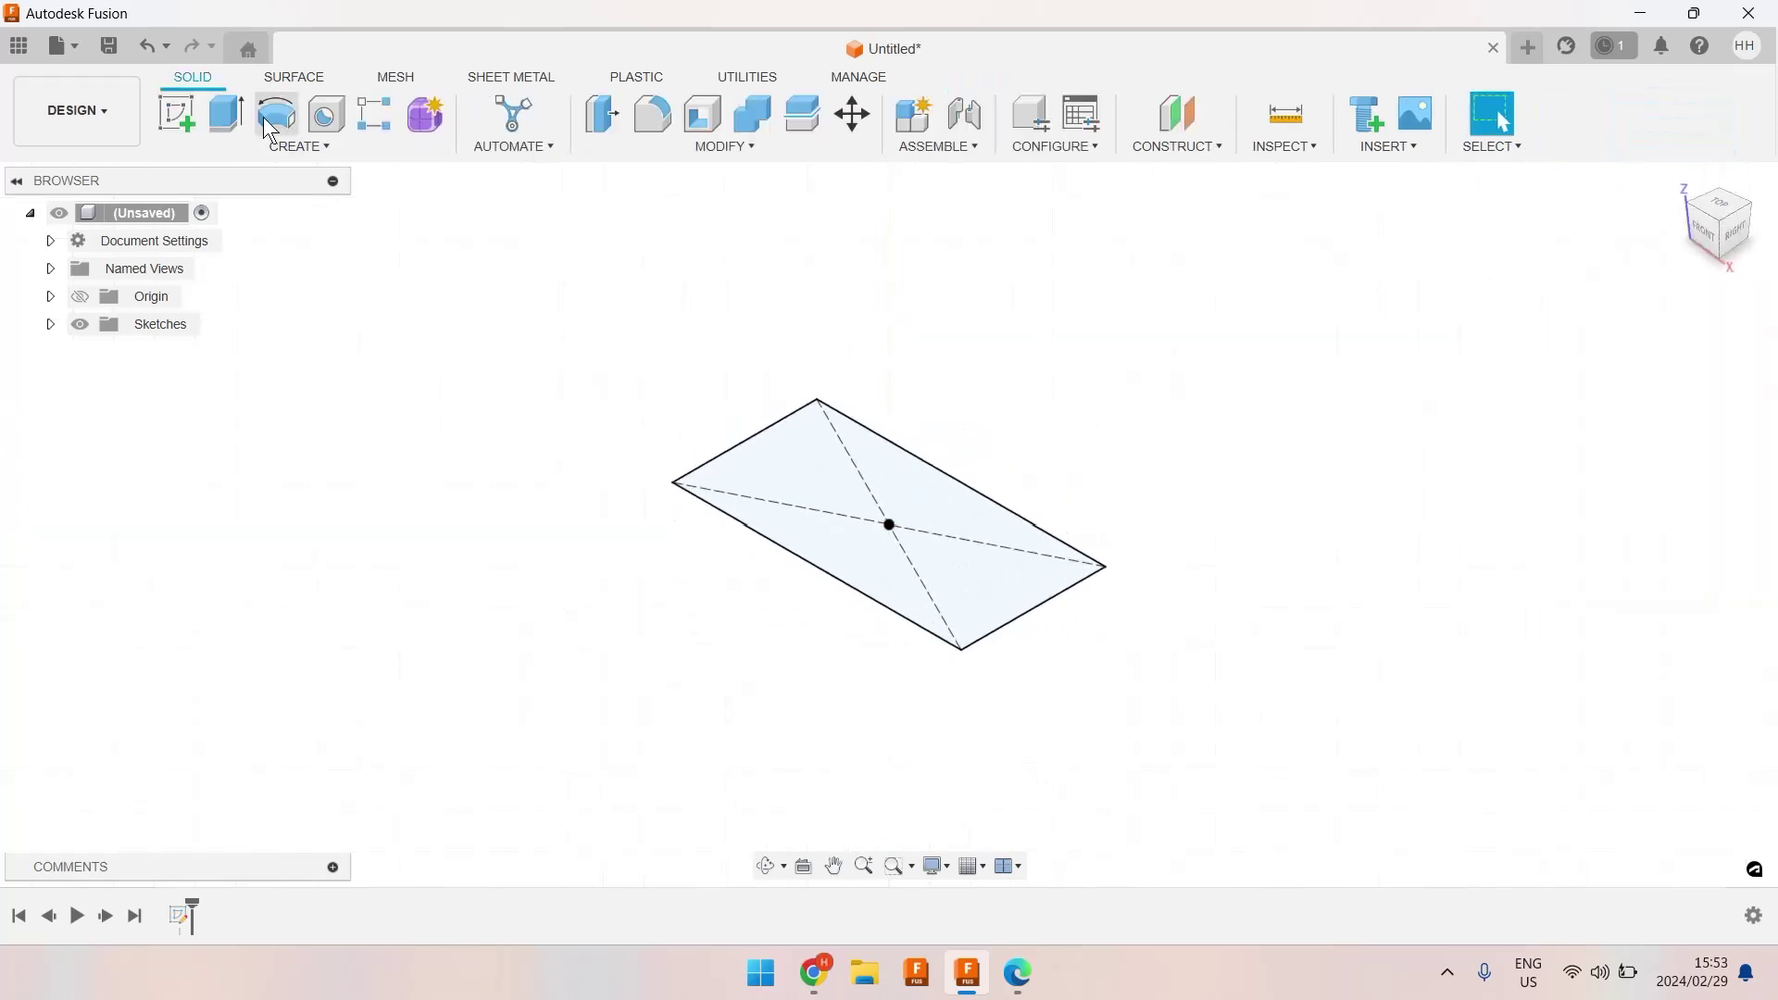
Extrude the rectangle profile 10 mm as a new body
click(230, 118)
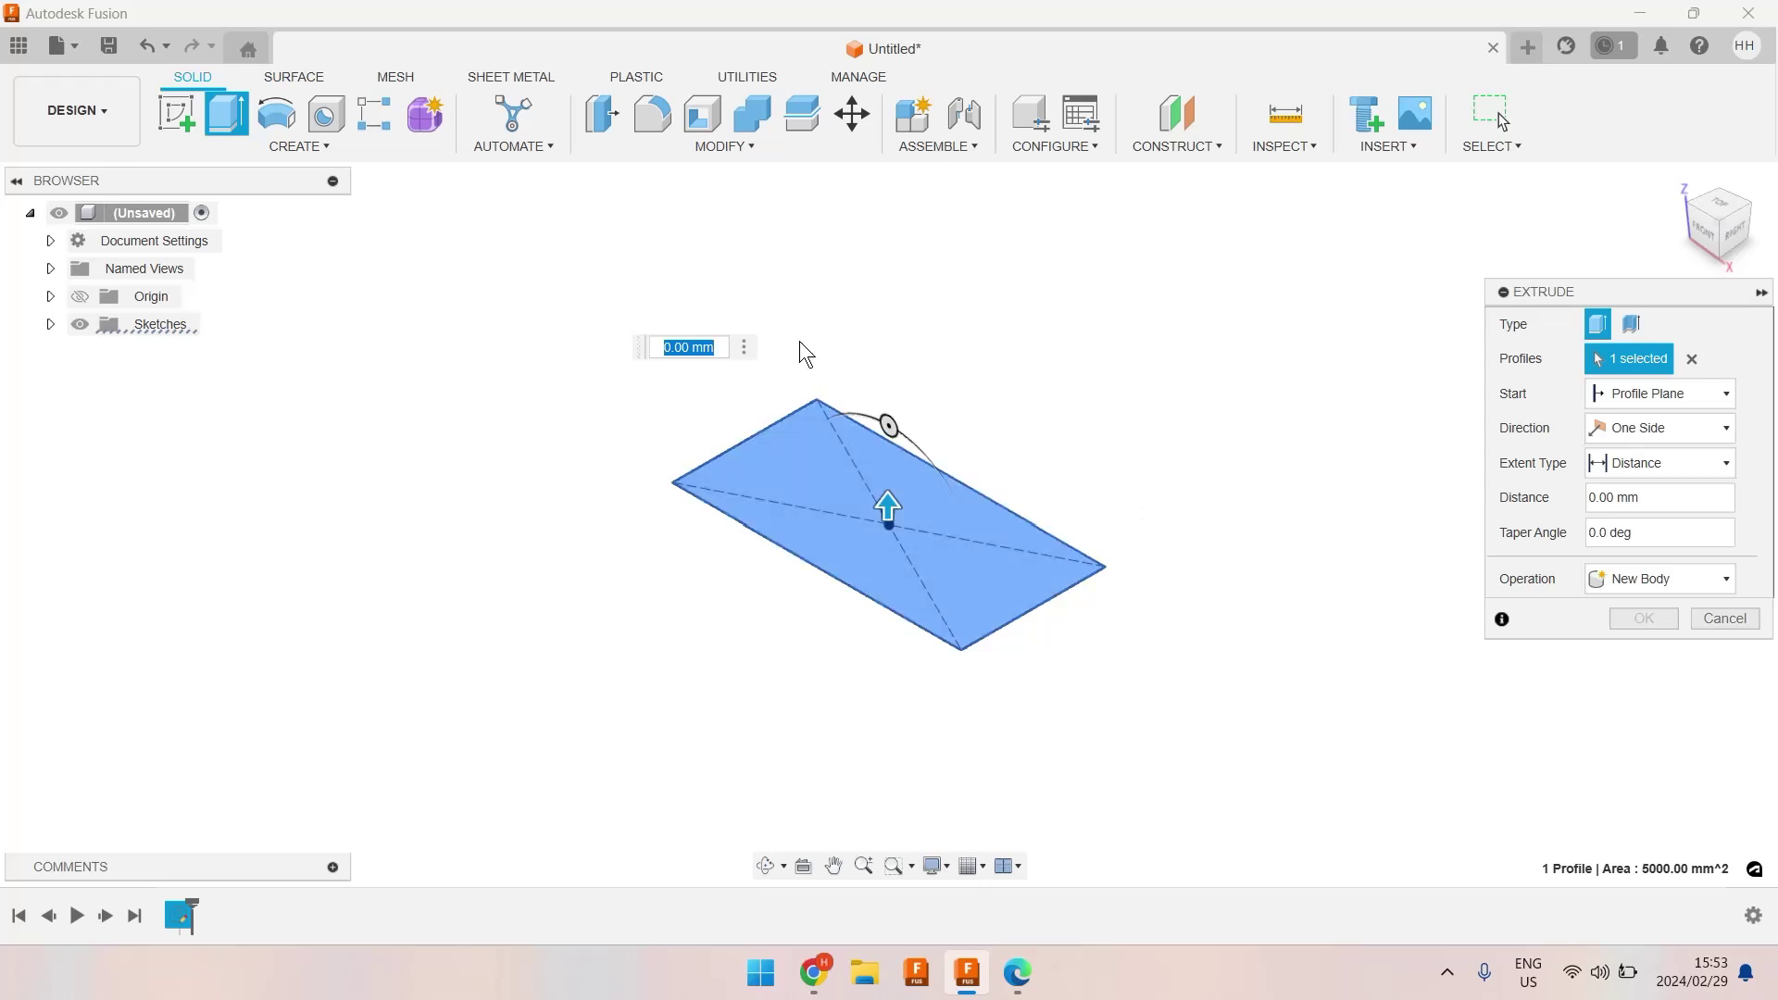
text(10)
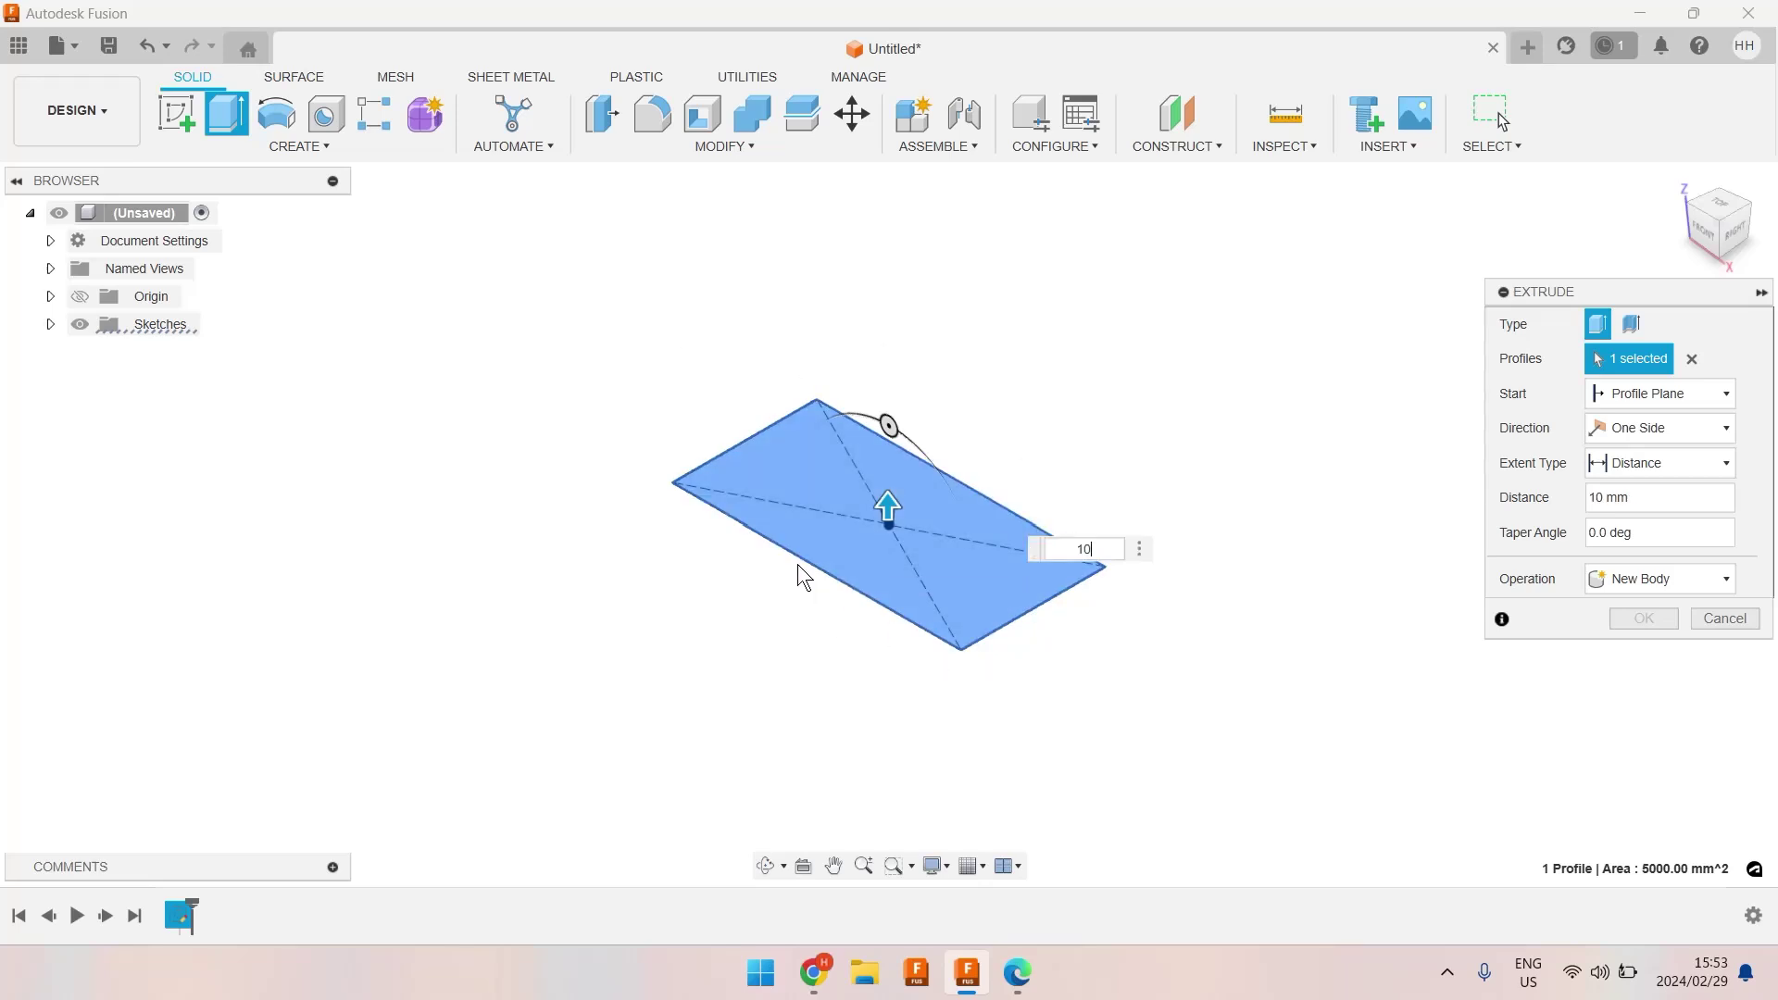
key(Return)
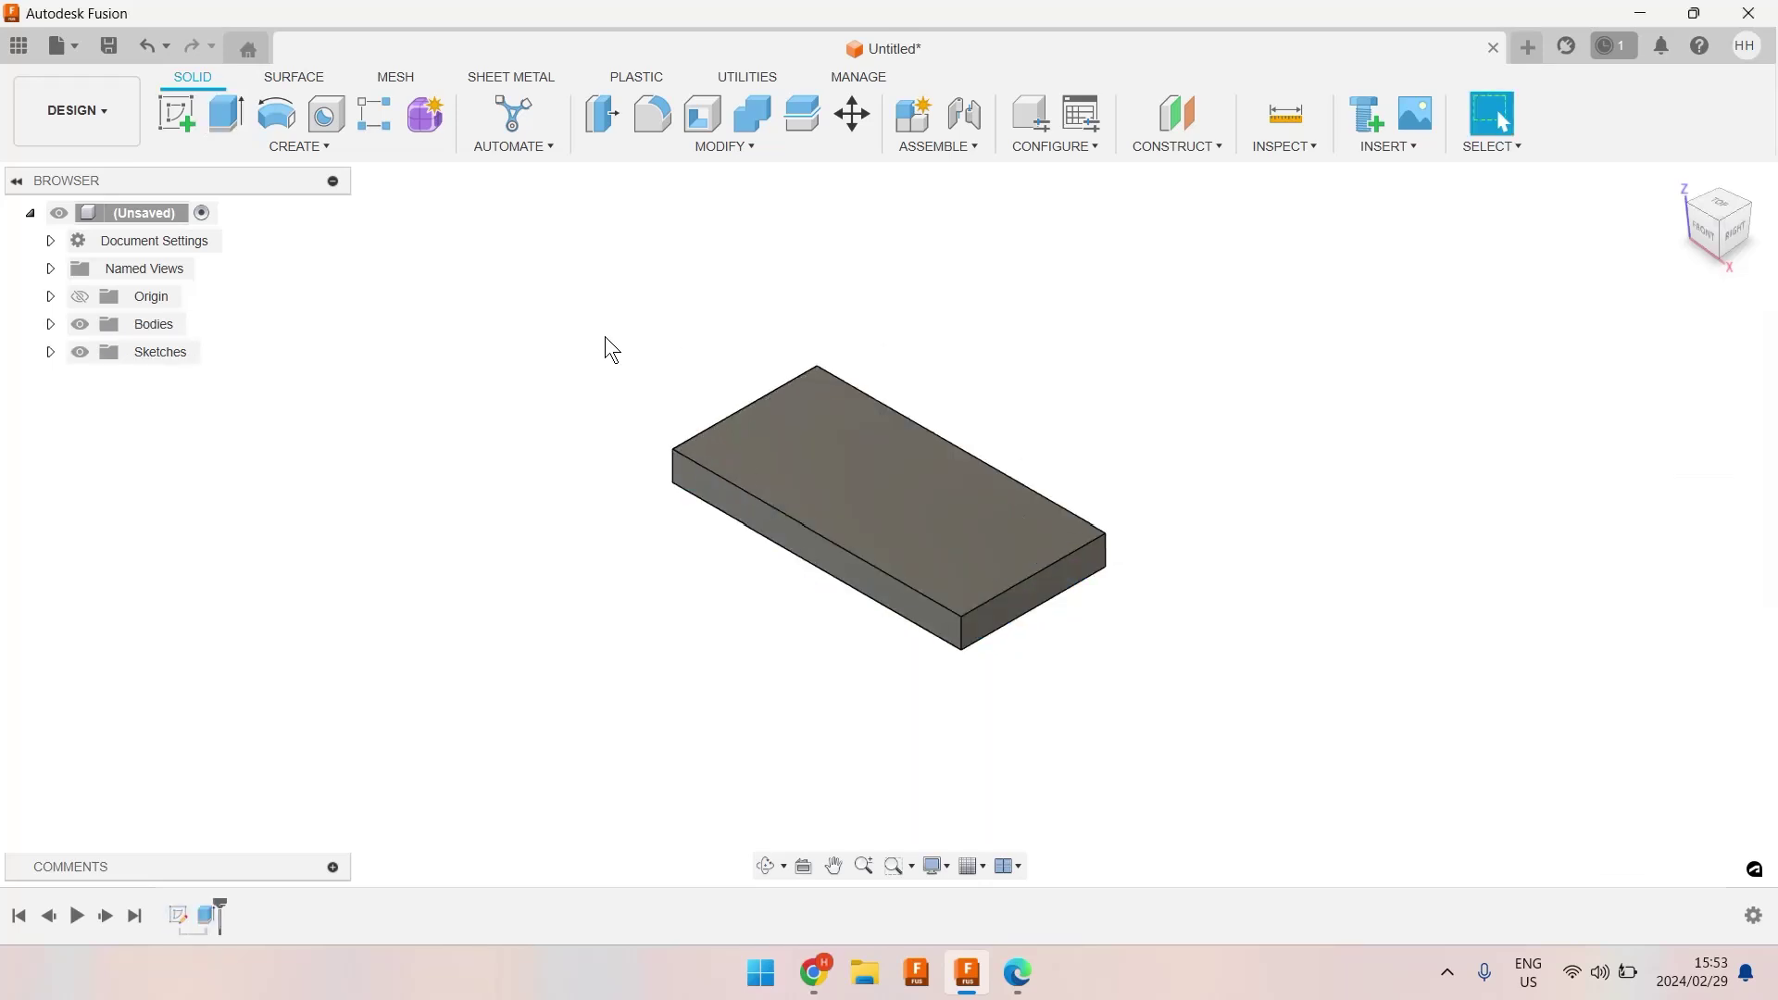
Sketch a six-sided circumscribed polygon on the plate's top face, centred on the front long edge's midpoint, with an inner radius of about 12.6 mm
shift+middle_drag(604, 347, 694, 436)
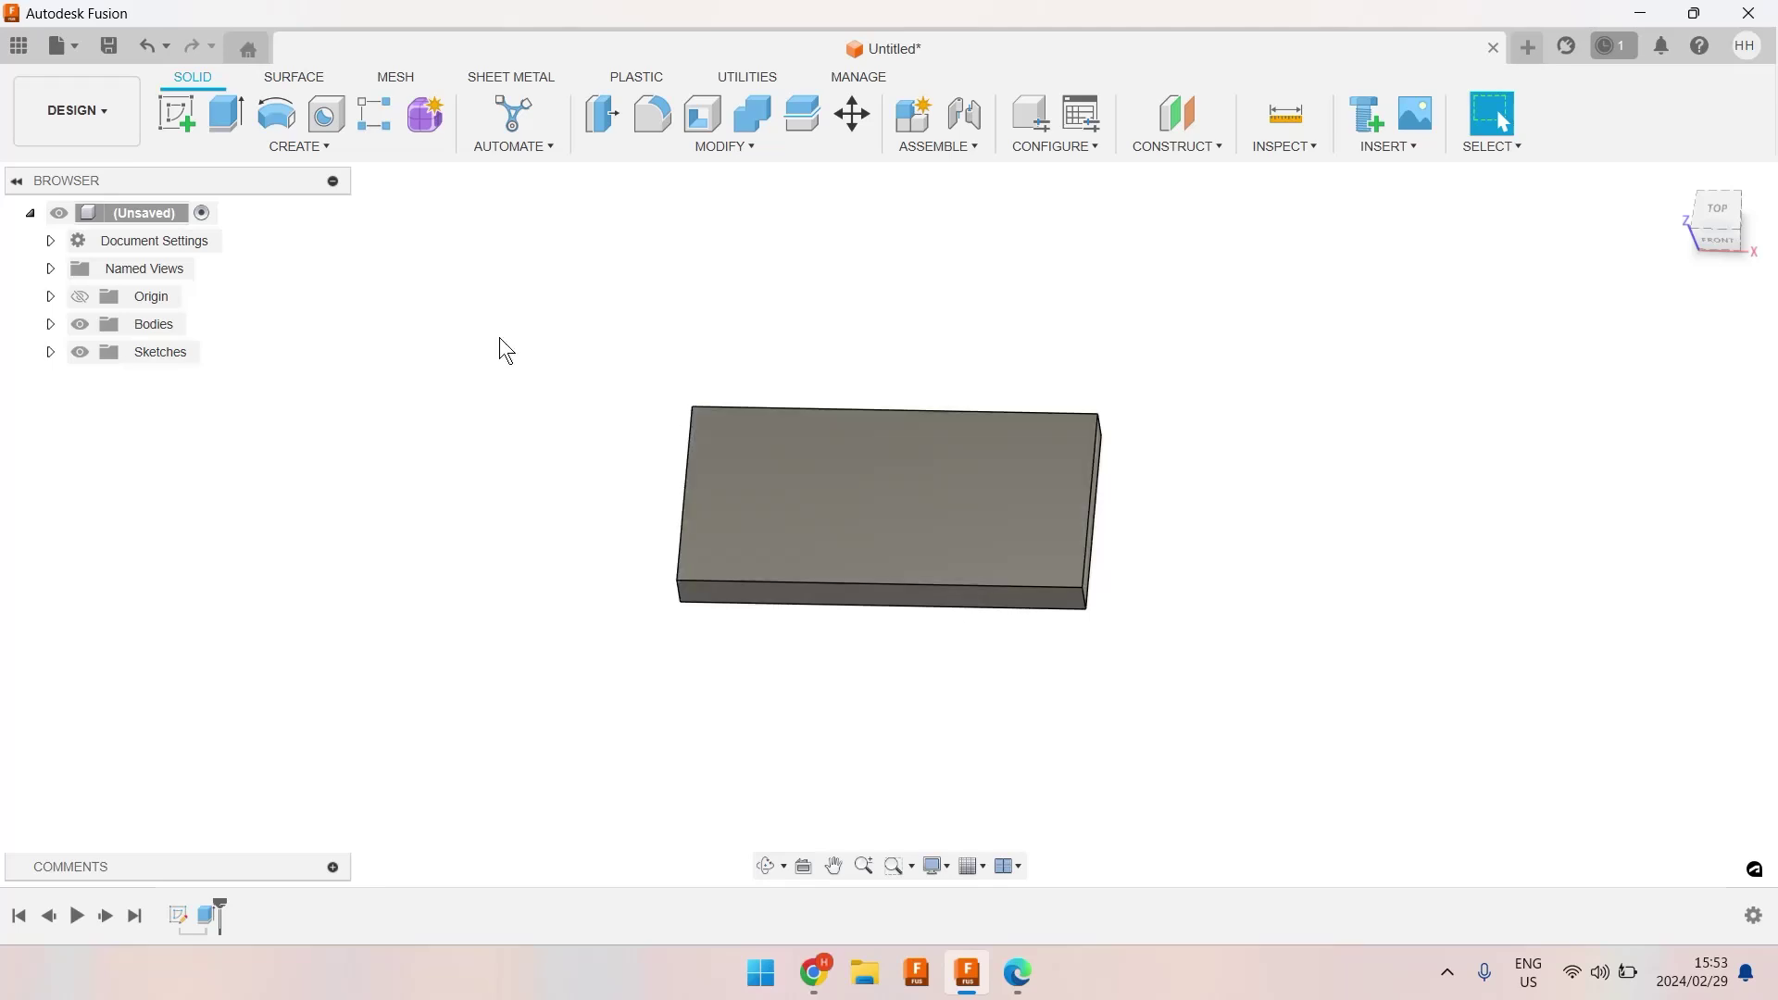
click(188, 137)
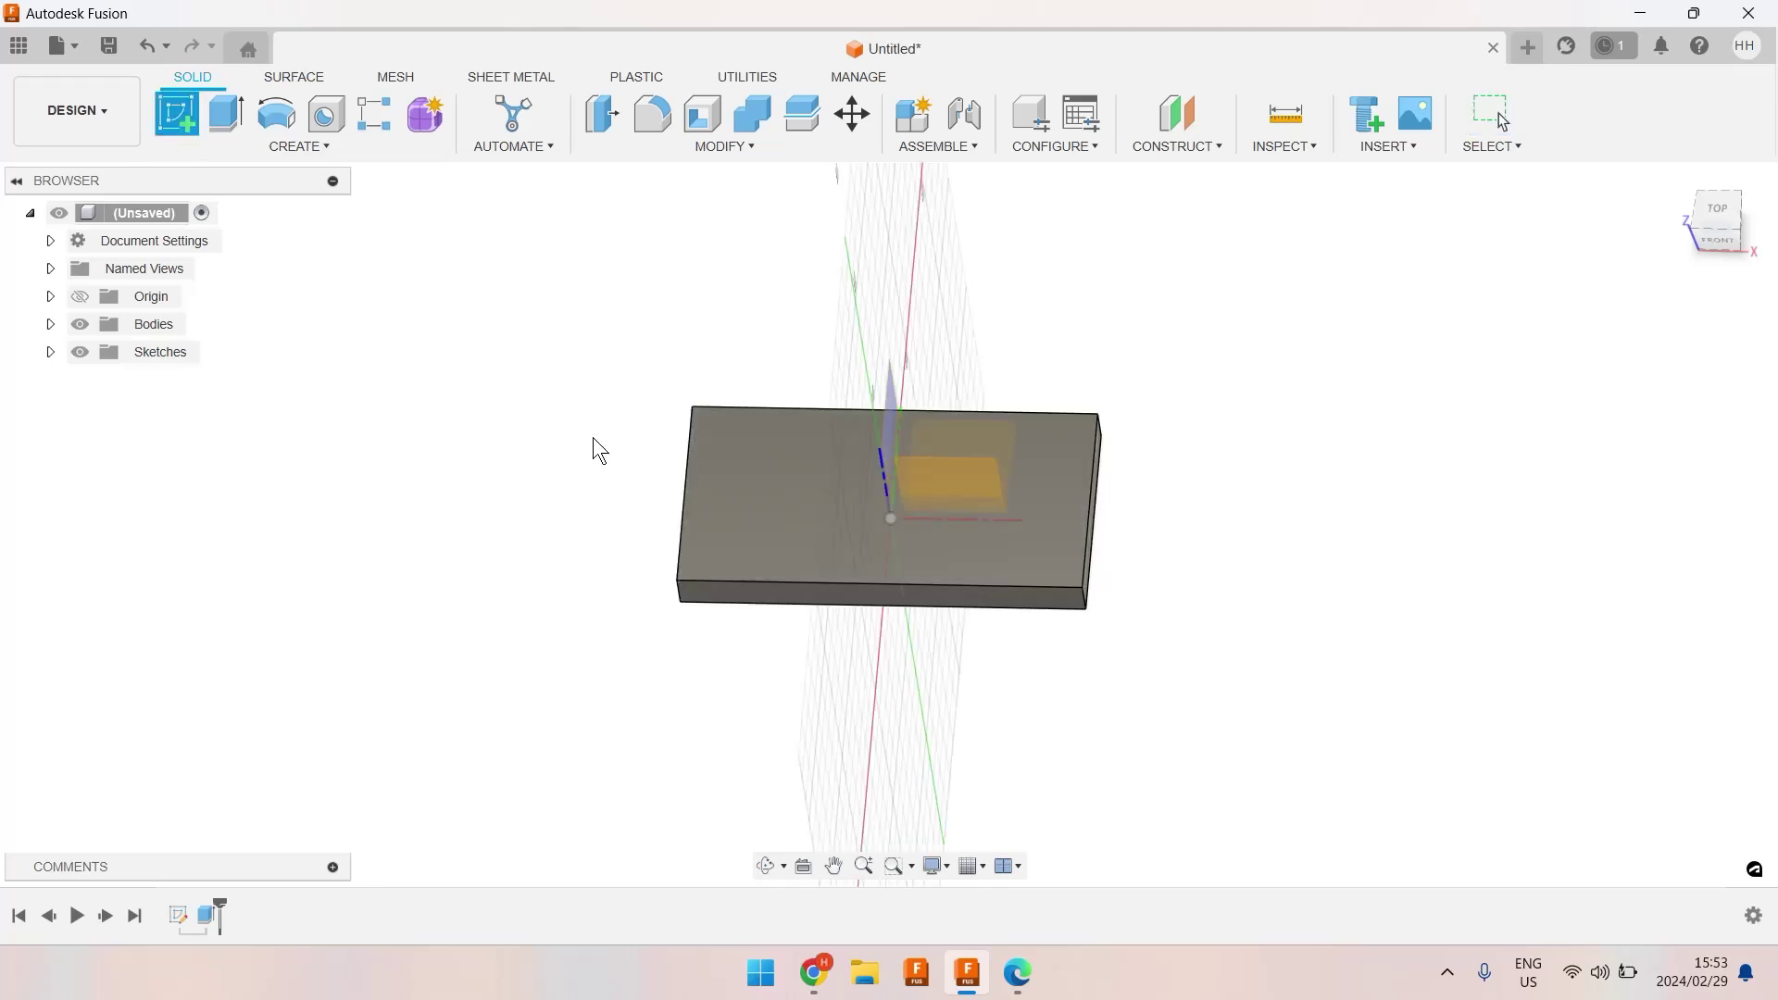
click(727, 460)
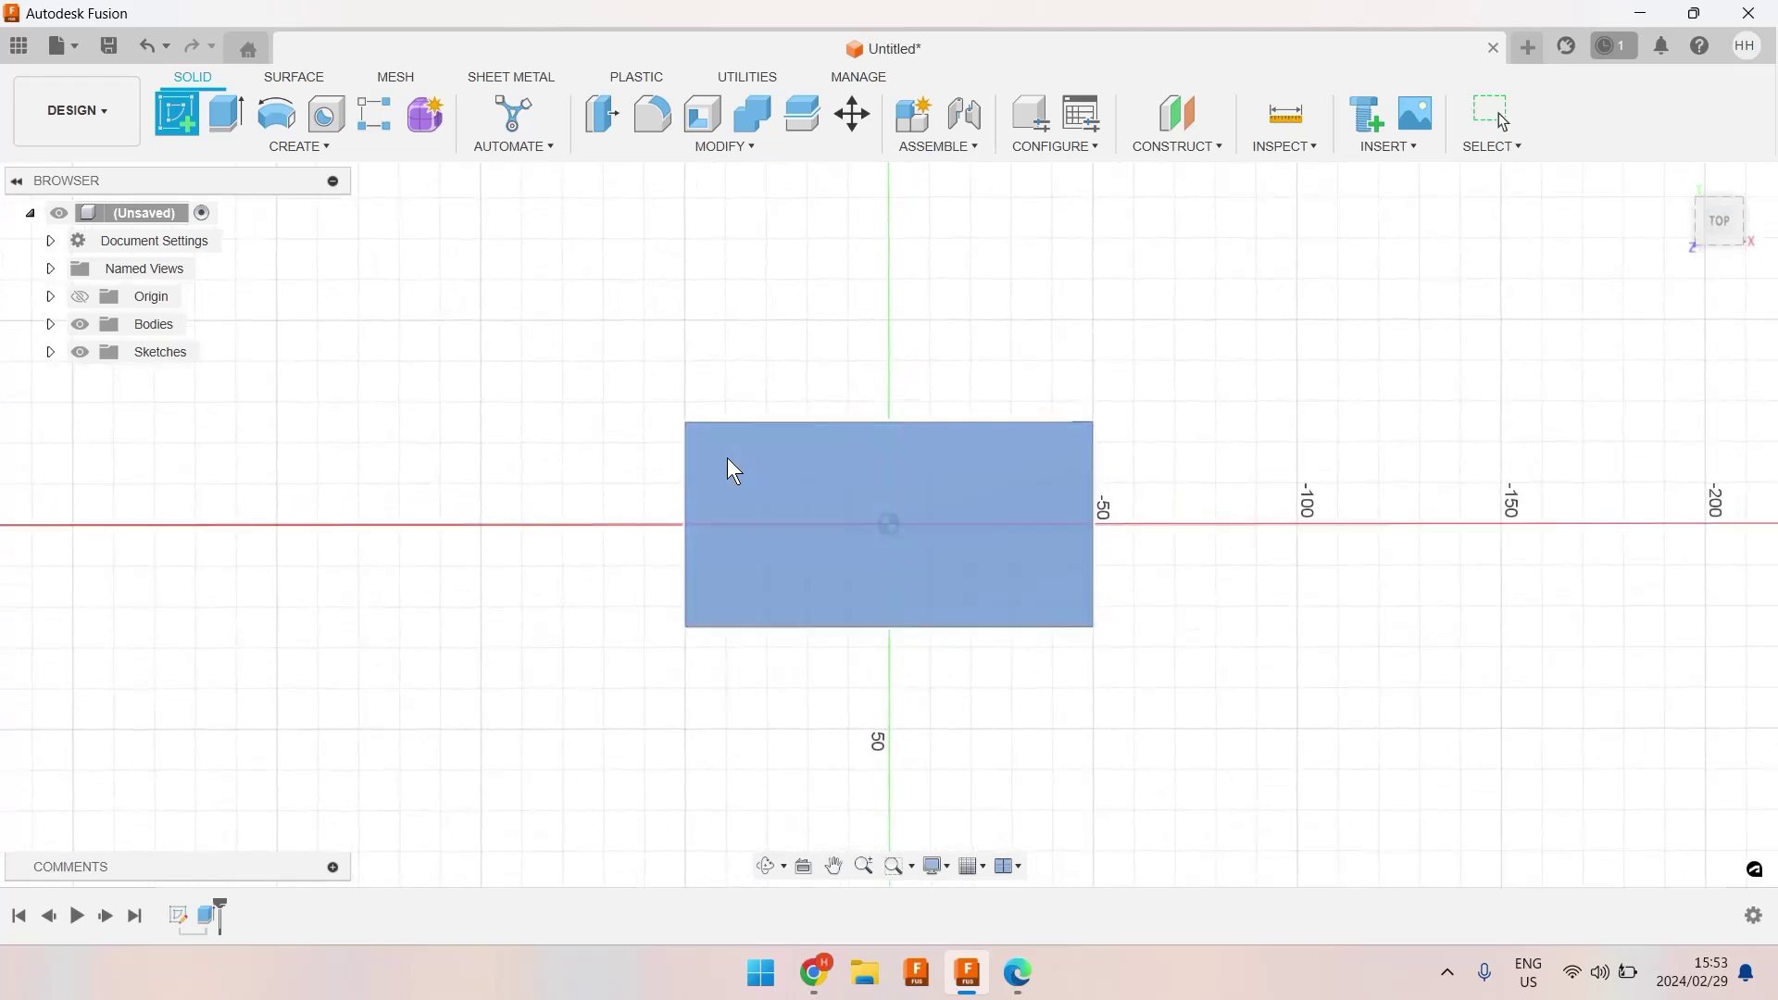
click(285, 146)
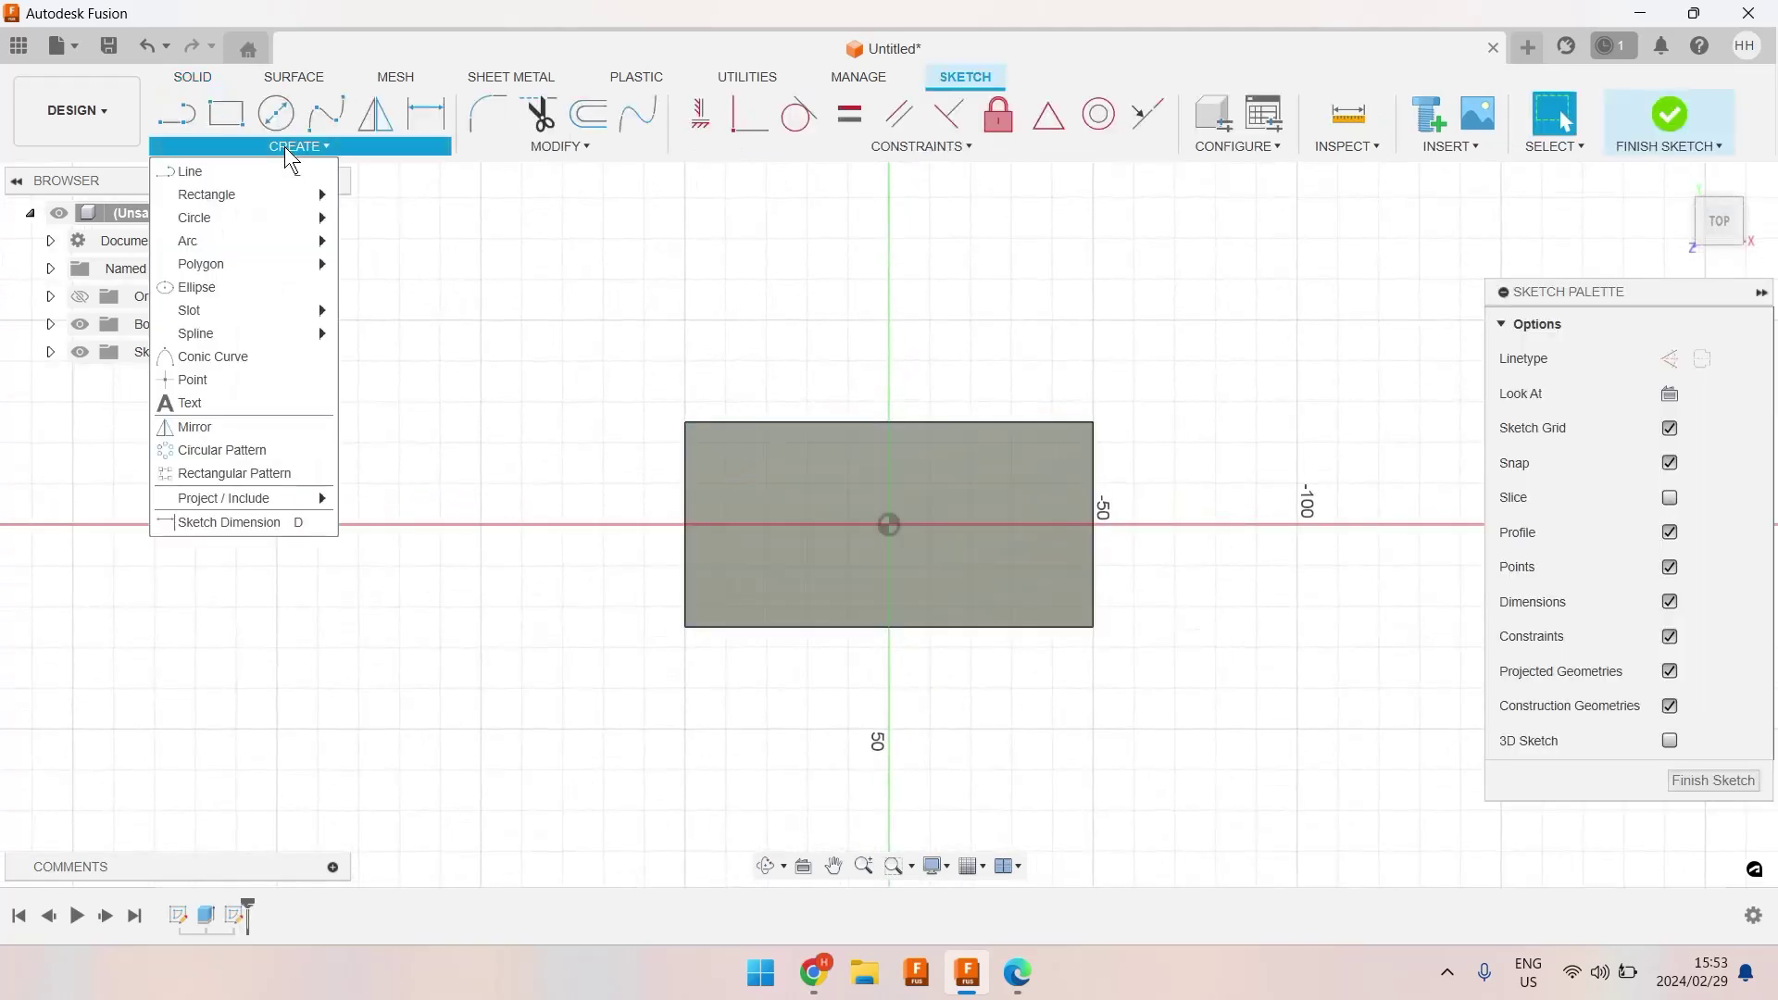
mouse_move(278, 258)
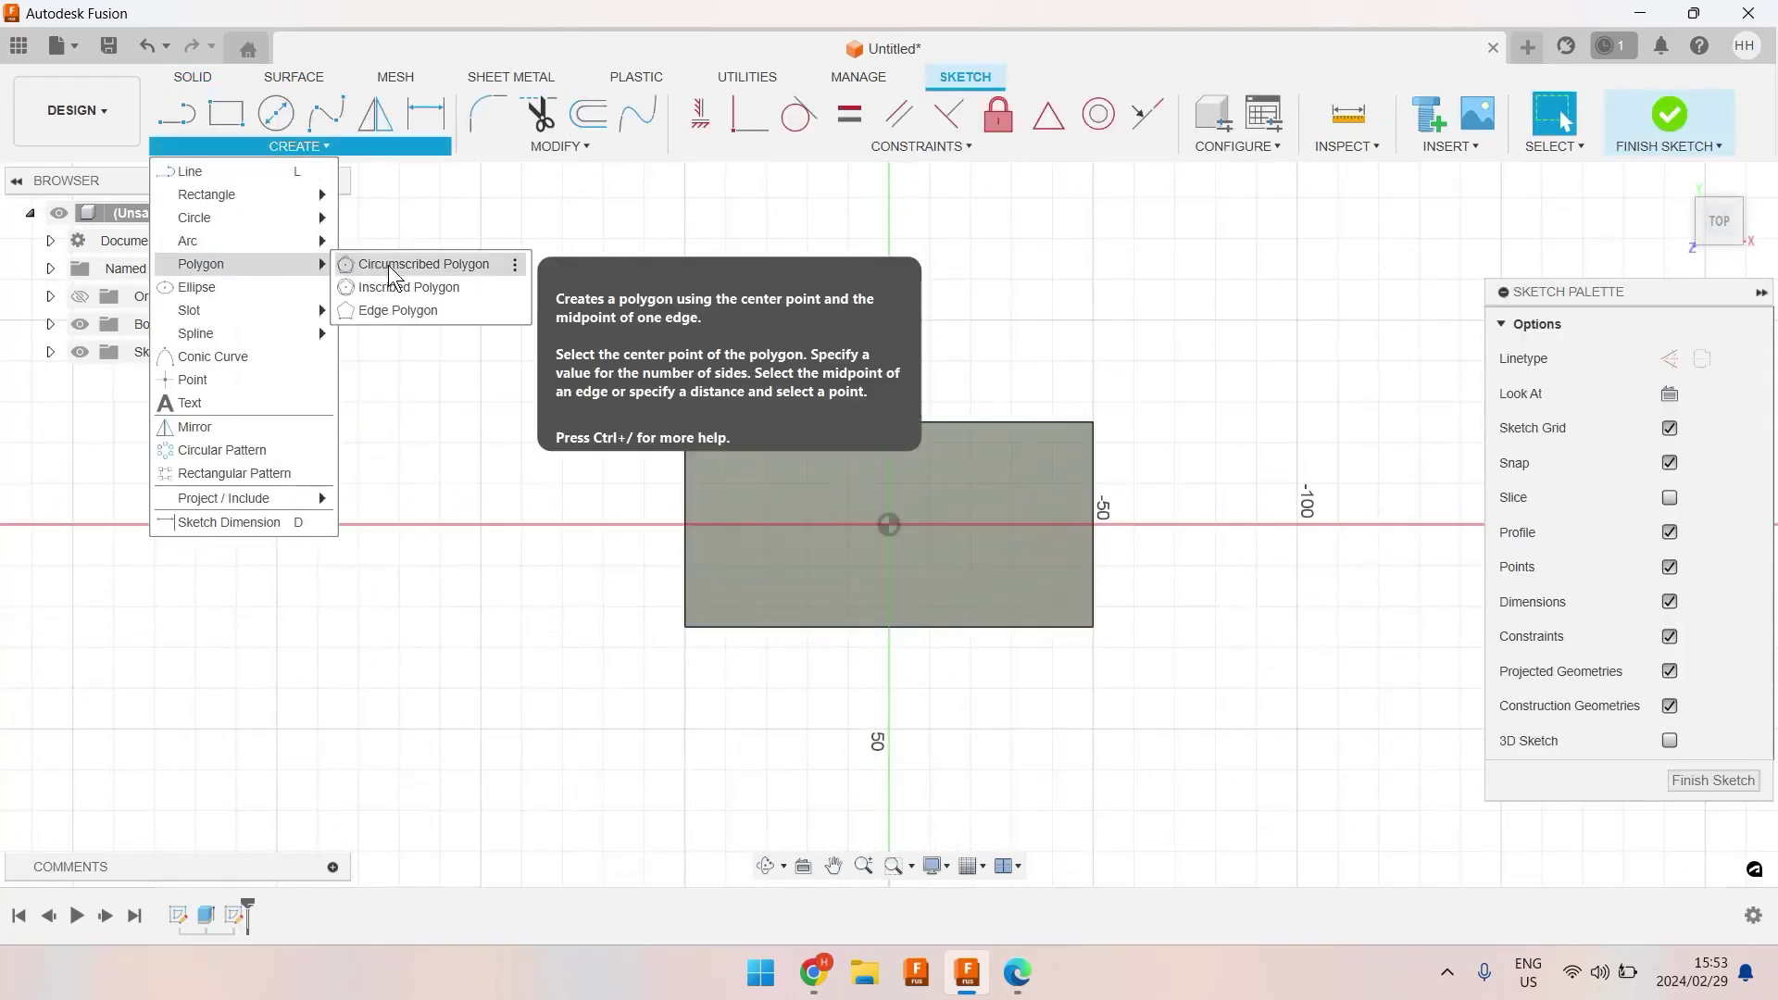
click(387, 264)
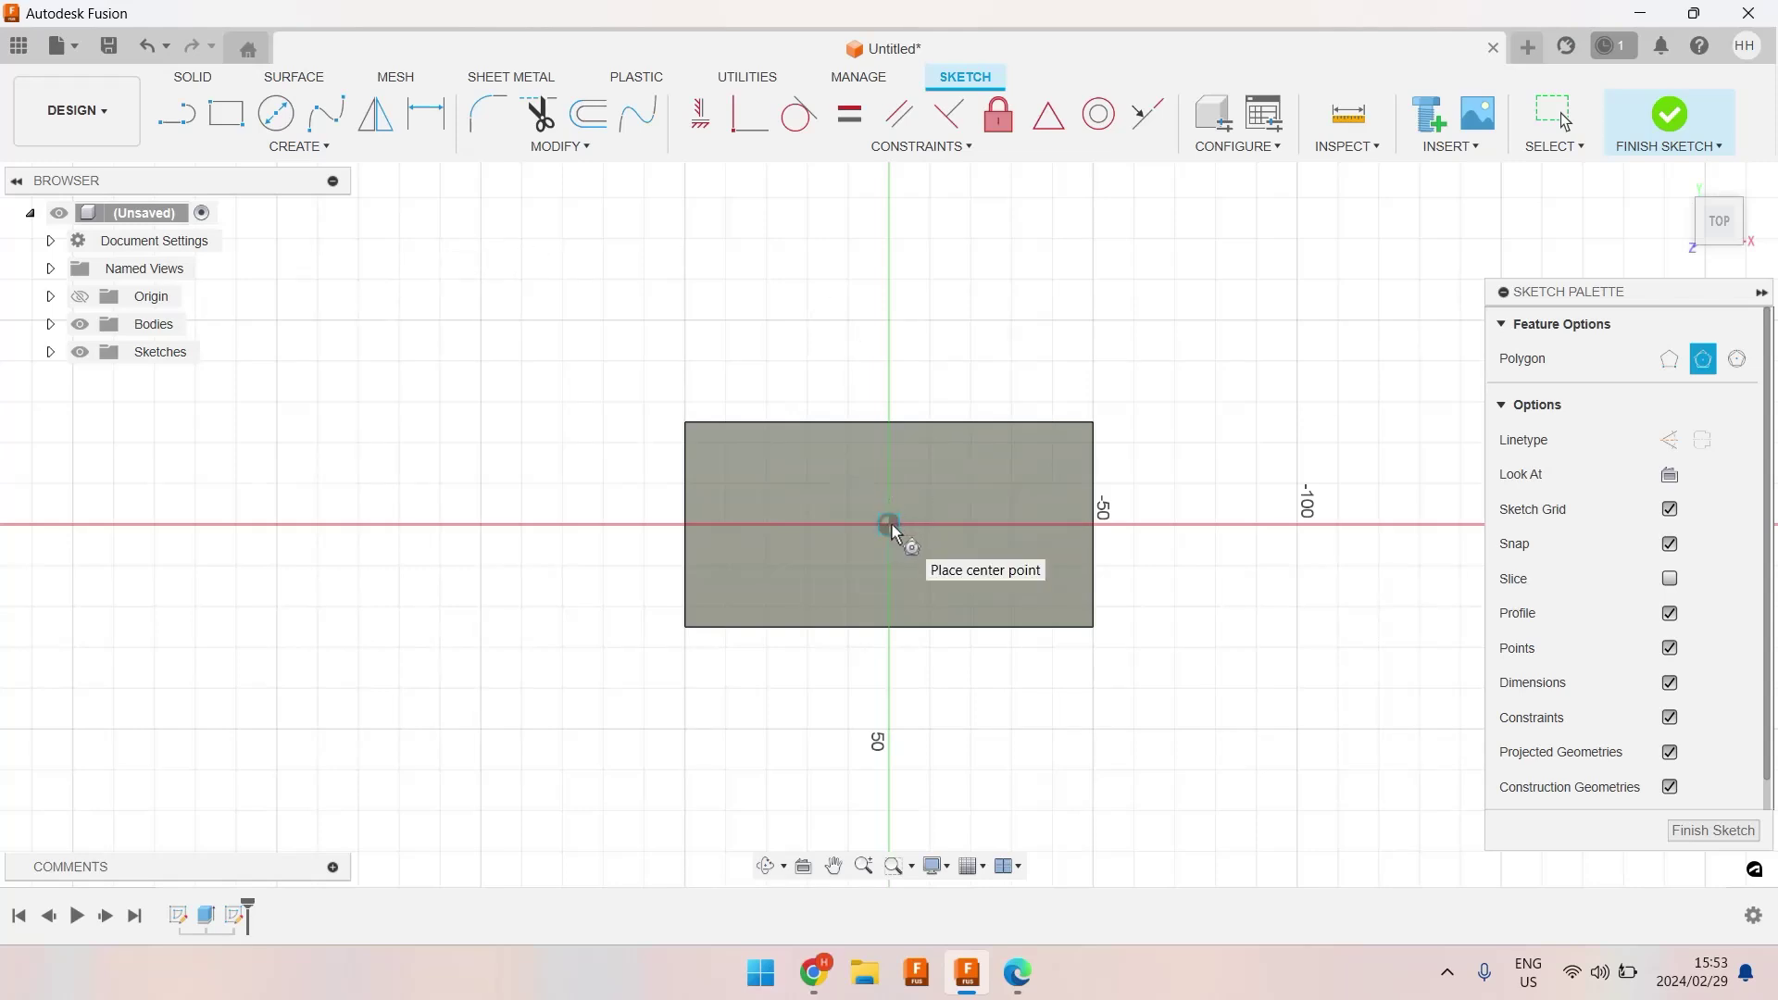
click(889, 626)
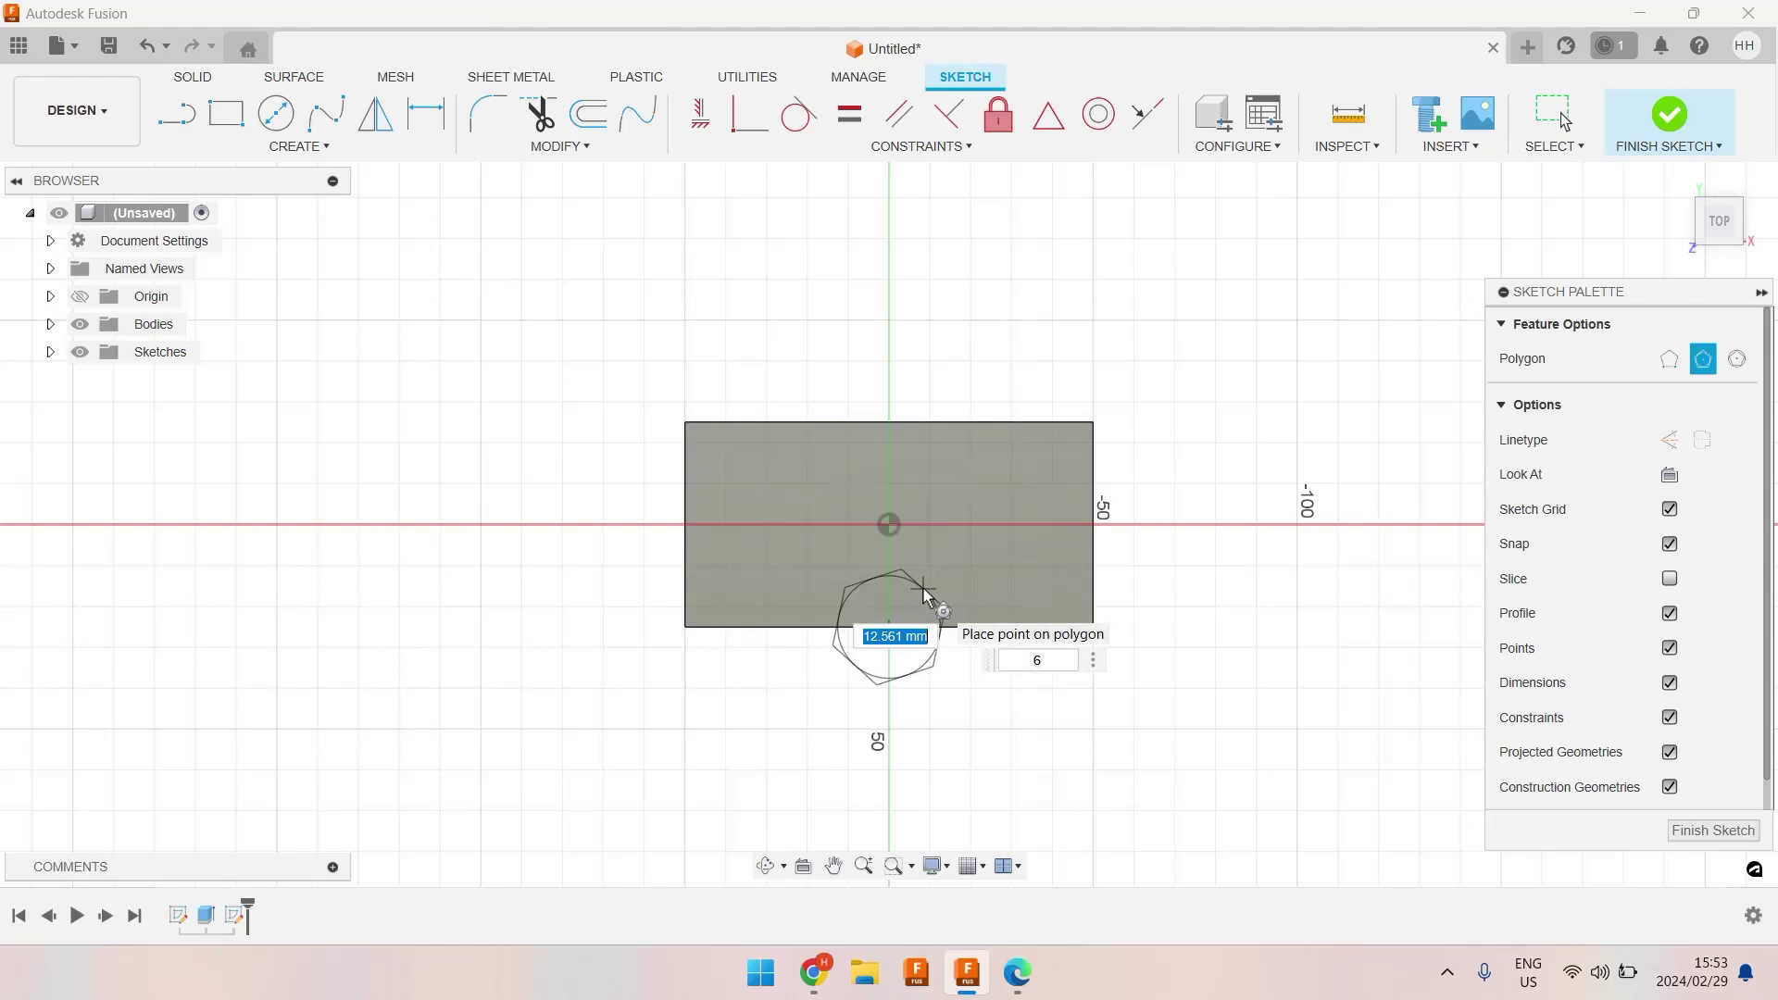
click(923, 590)
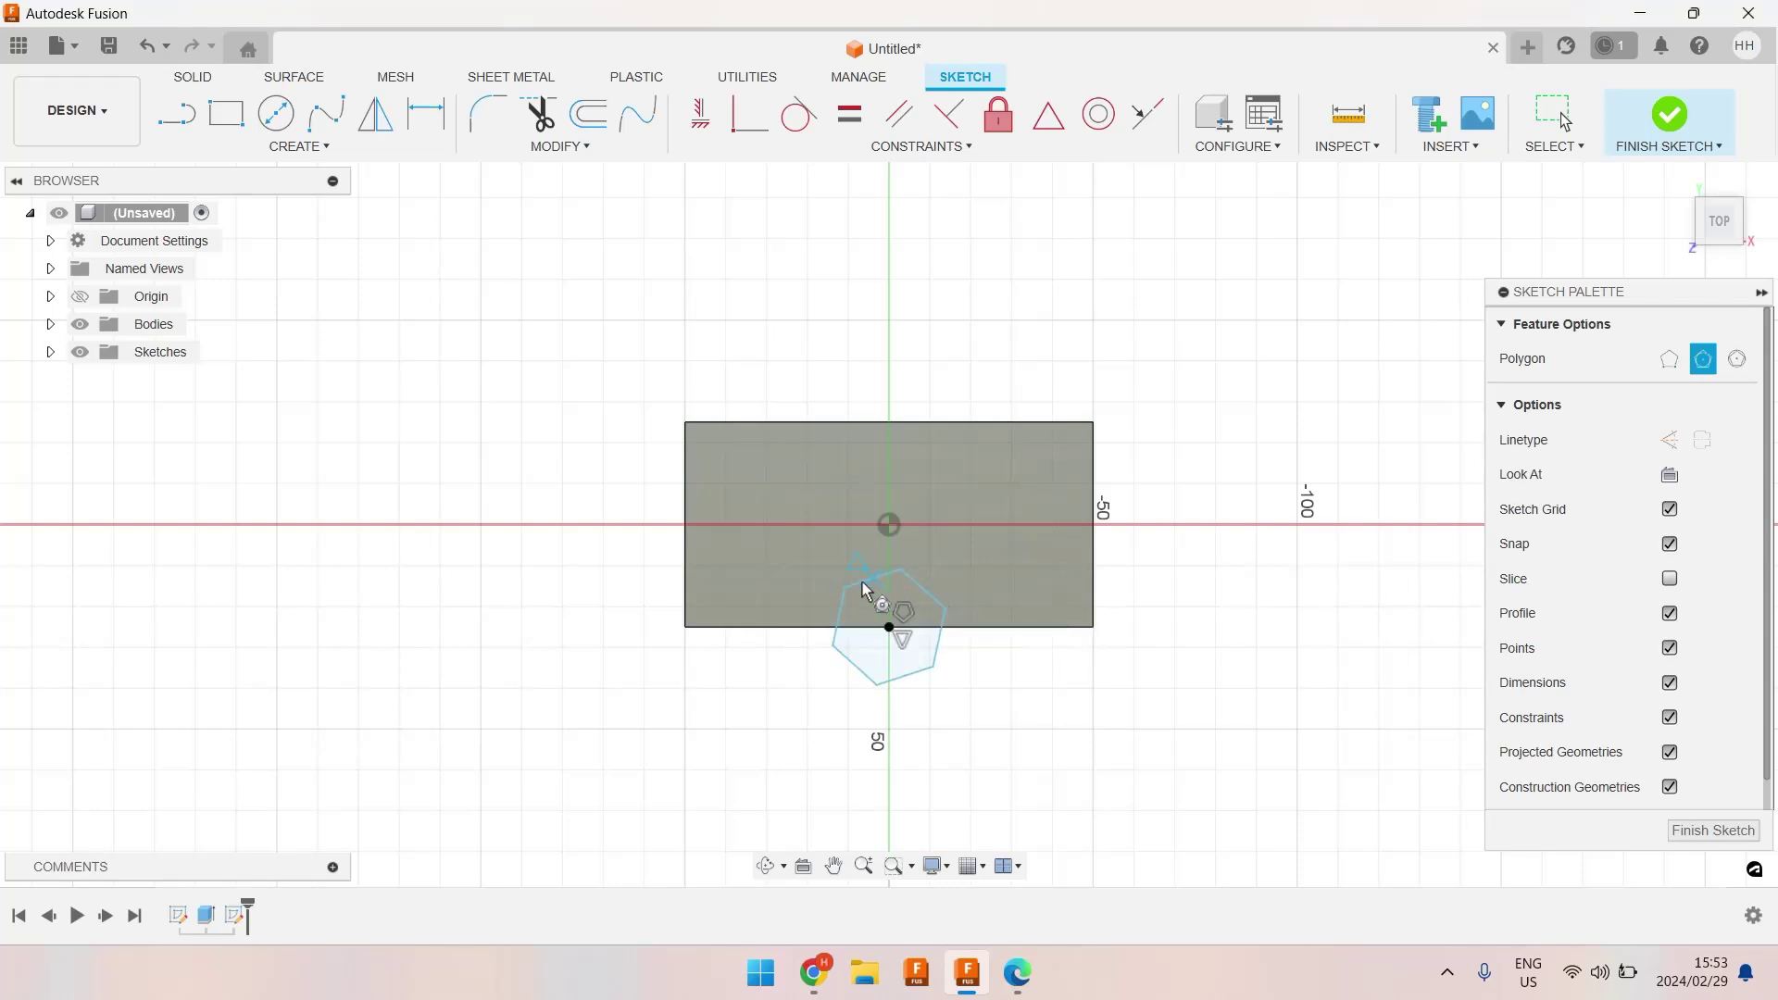
key(Escape)
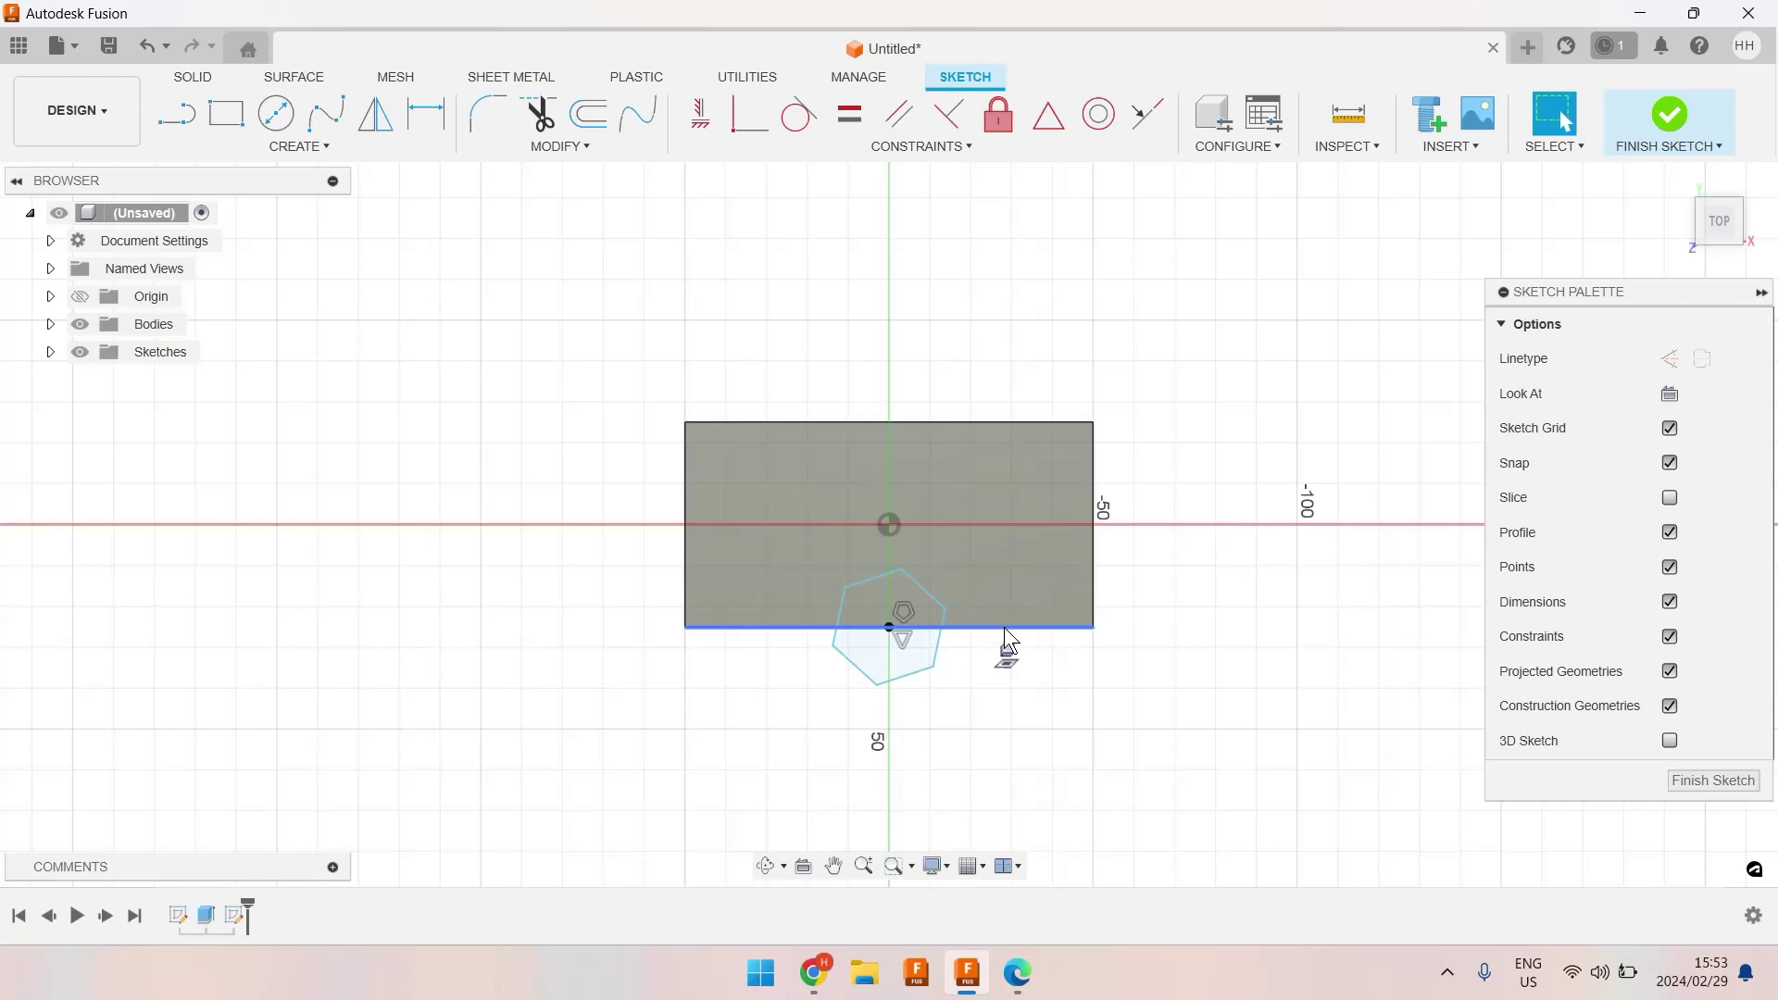
Constrain the hexagon's upper side parallel to the plate's front long edge
click(870, 586)
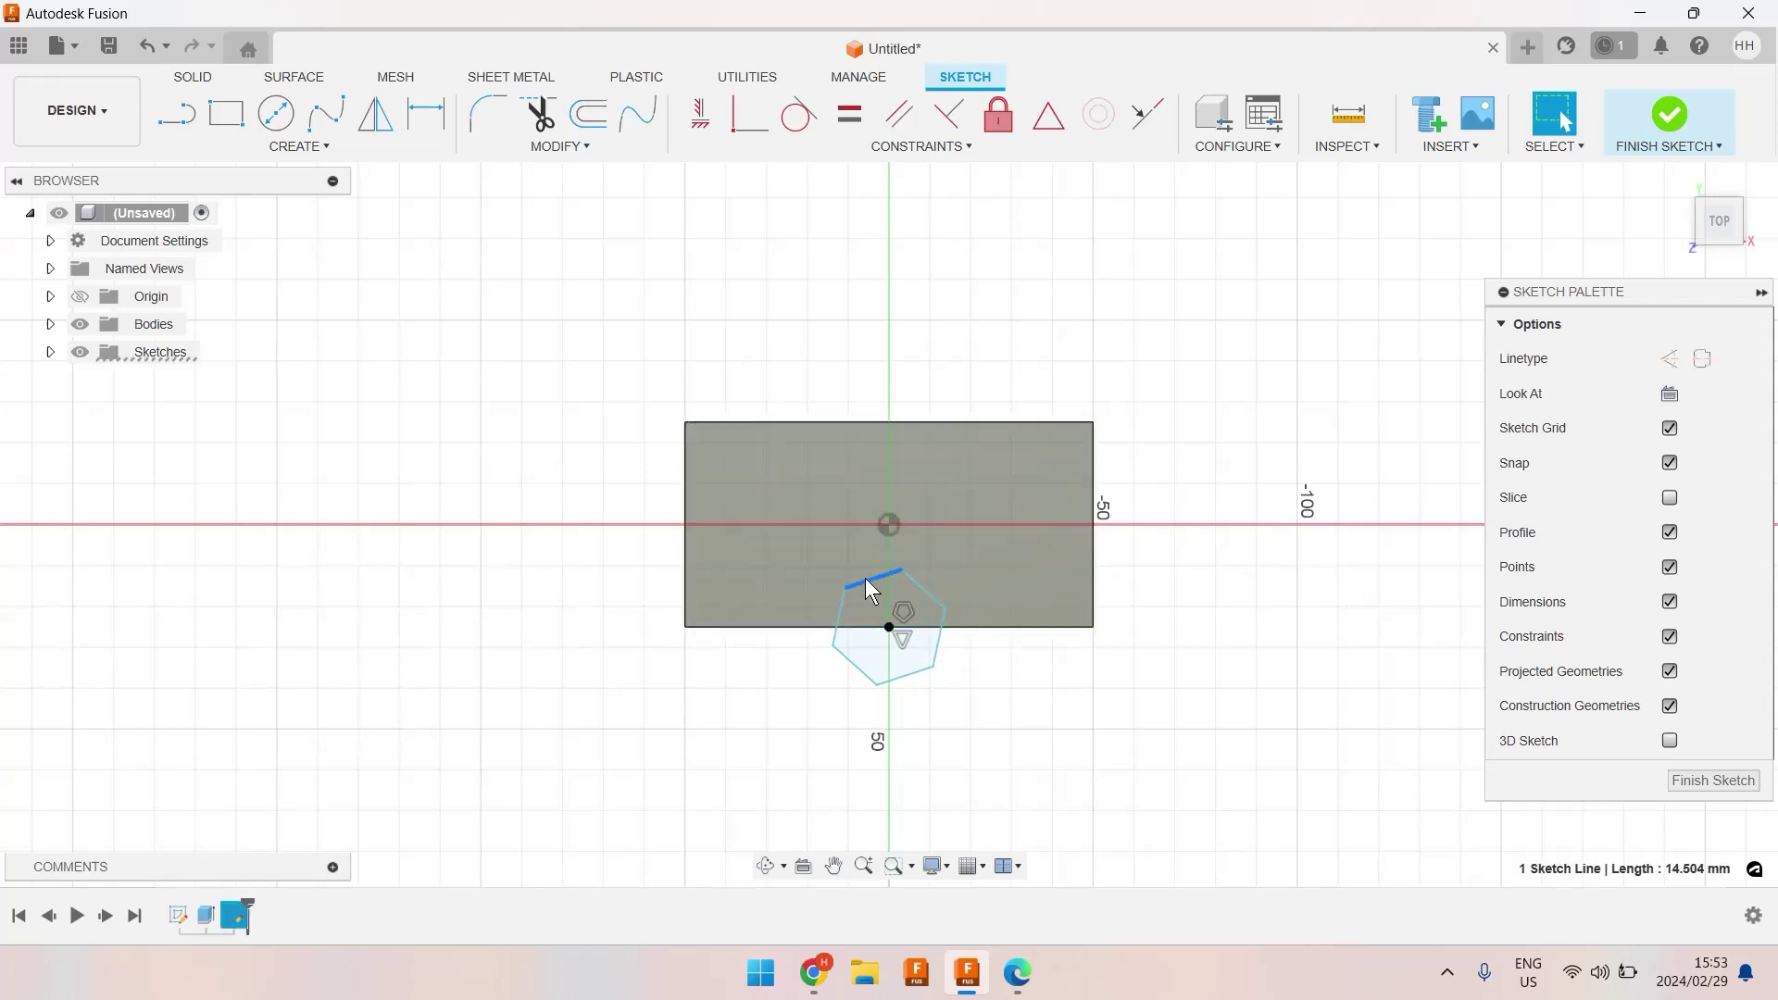
click(978, 627)
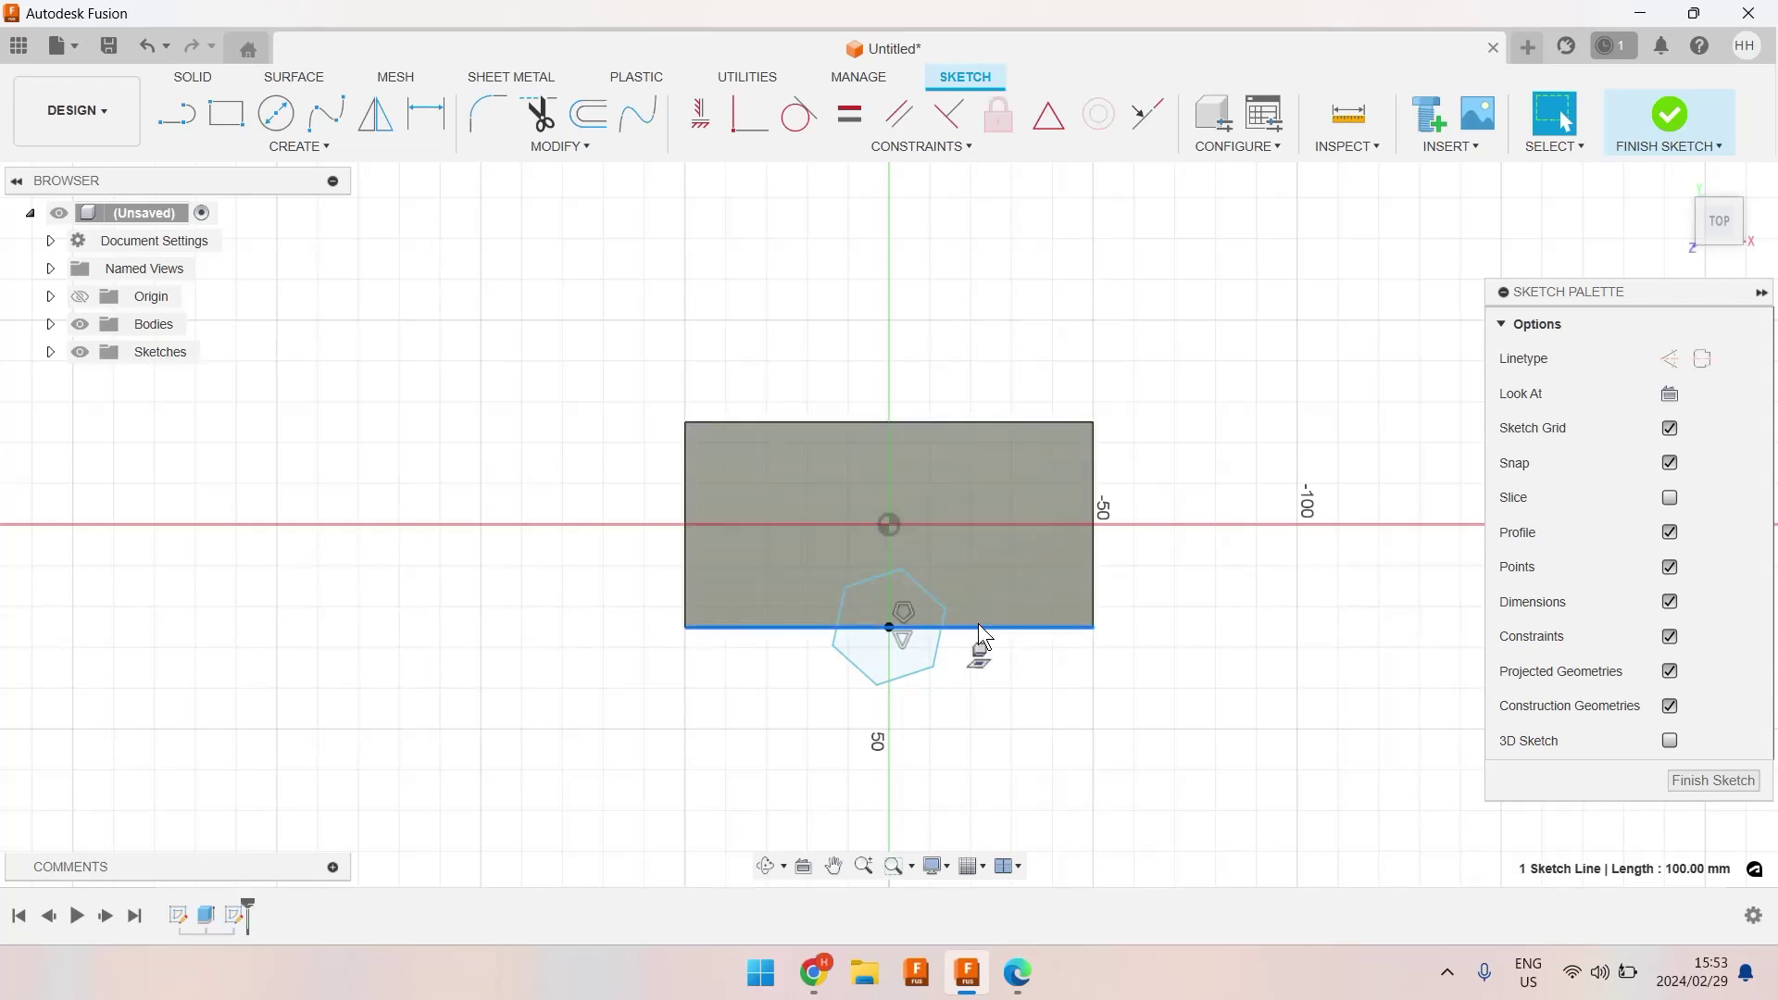
shift+click(870, 586)
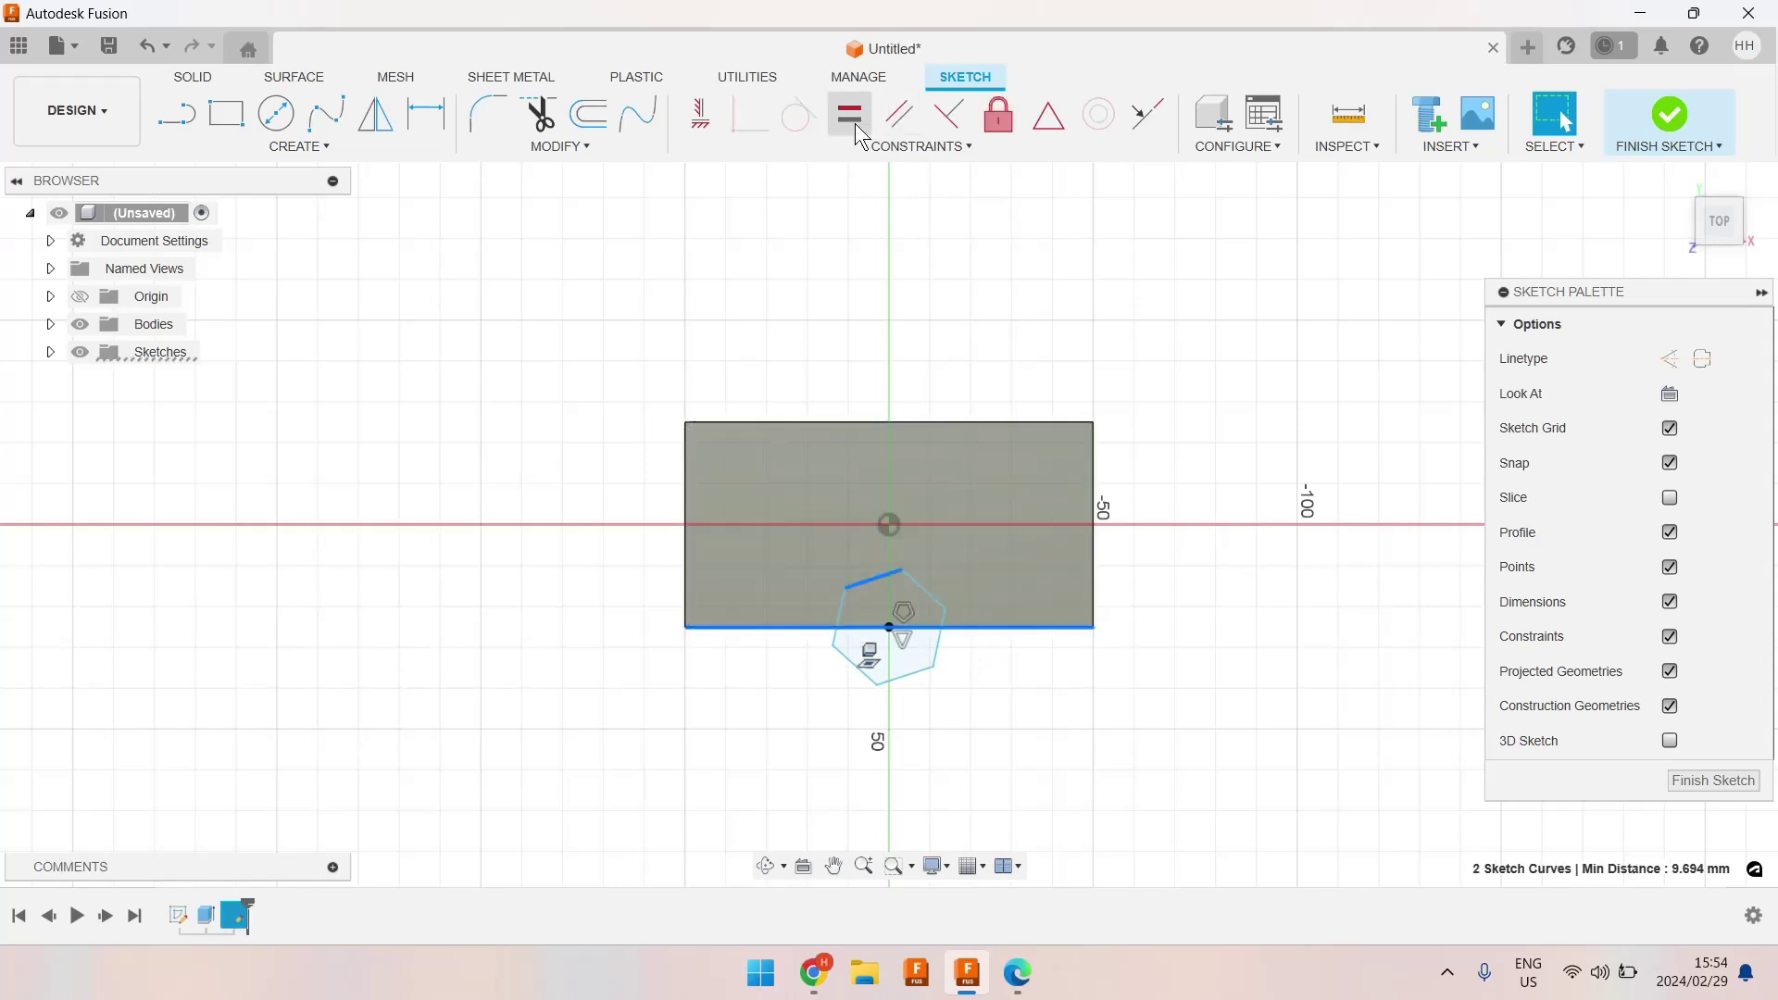
click(891, 130)
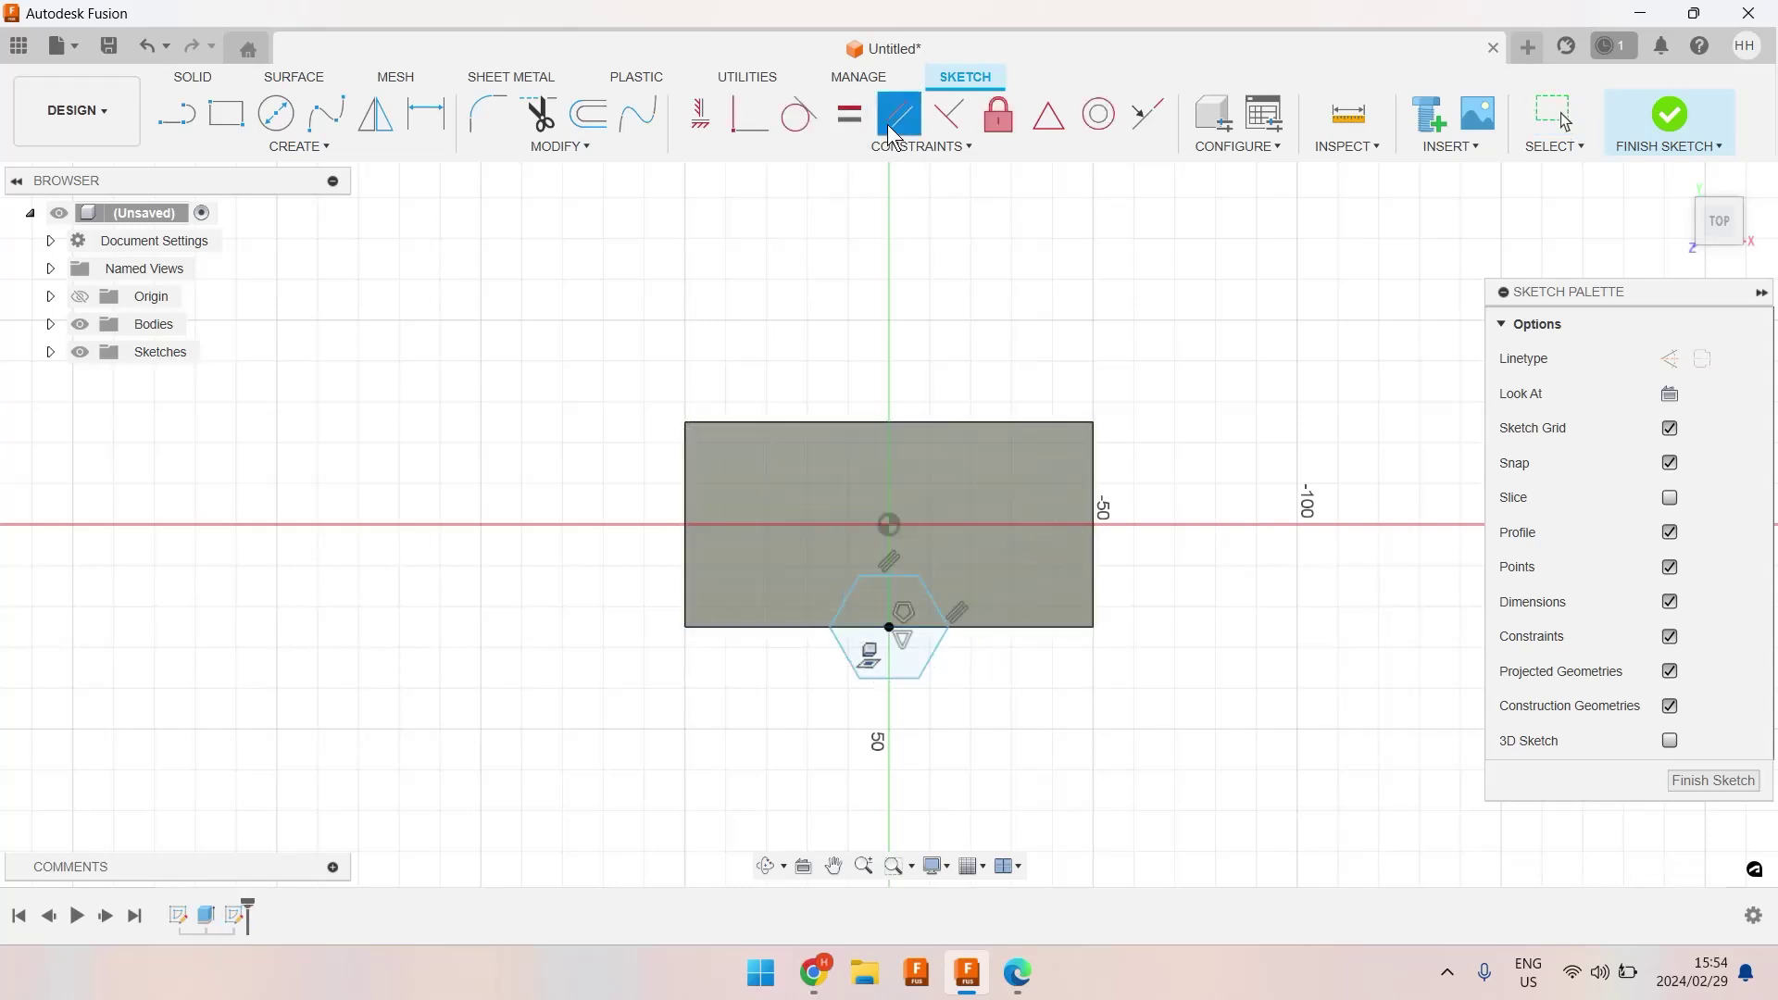
Dimension the hexagon 35 mm across its opposite corners on the plate edge, and finish the sketch
key(d)
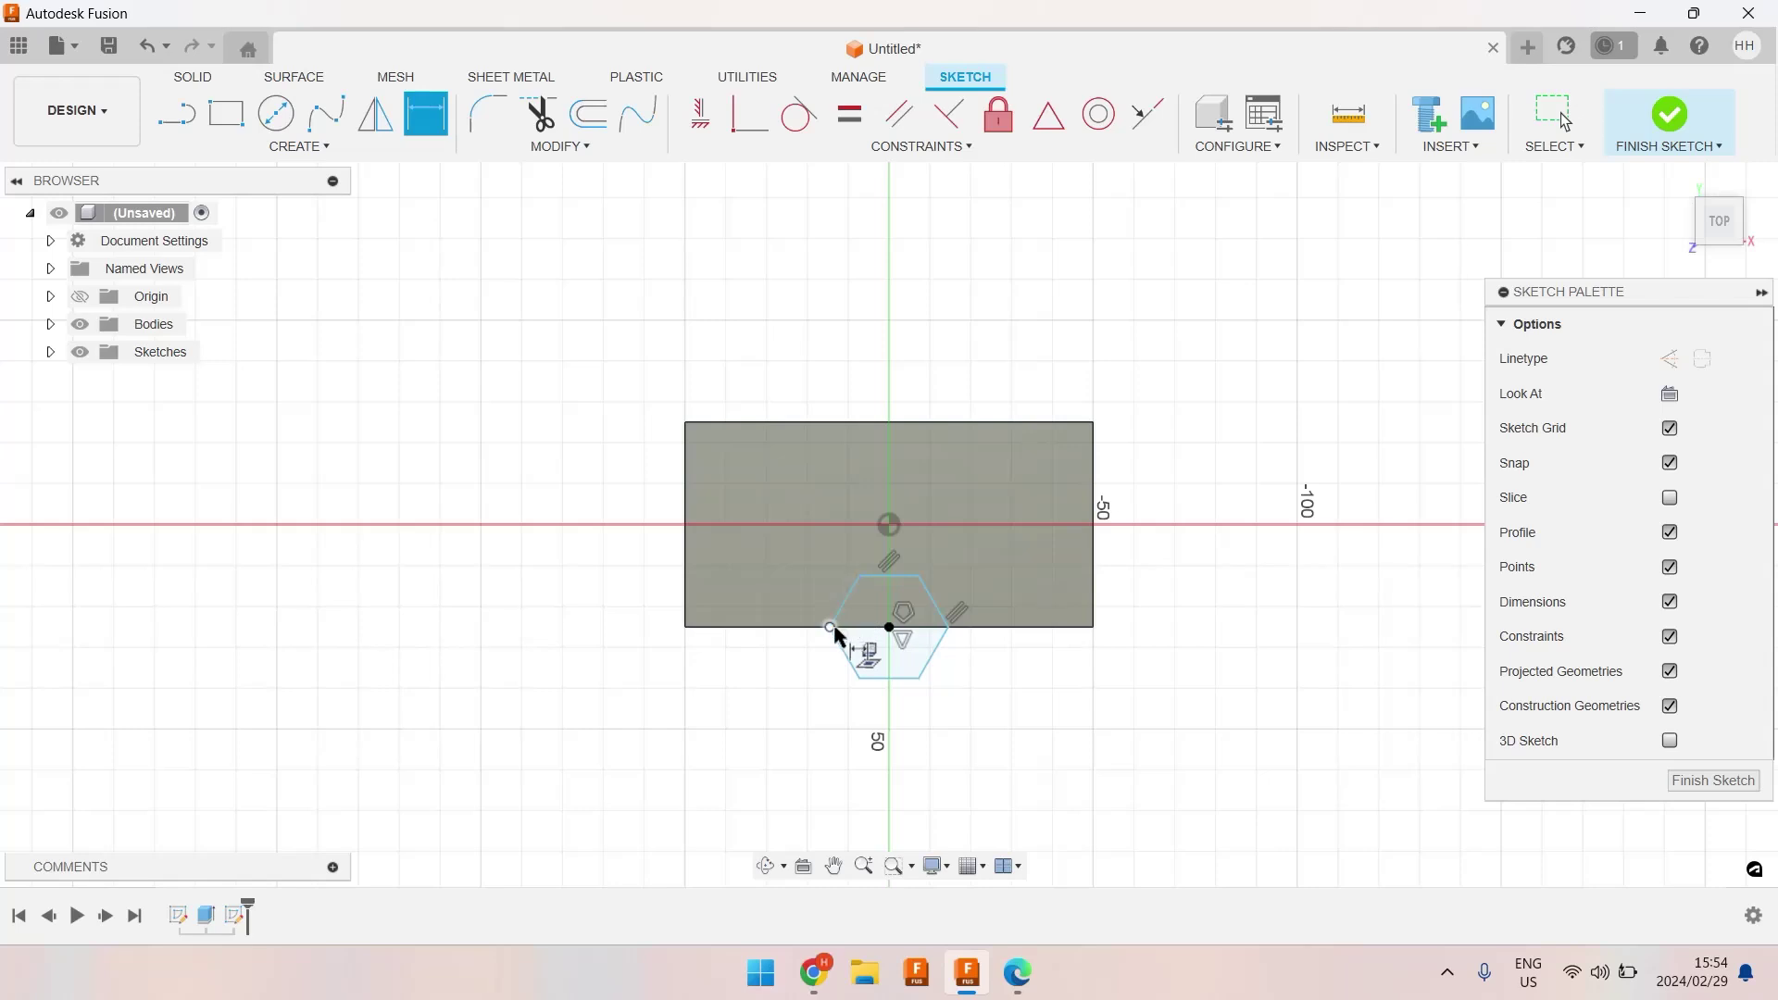
click(830, 627)
click(948, 627)
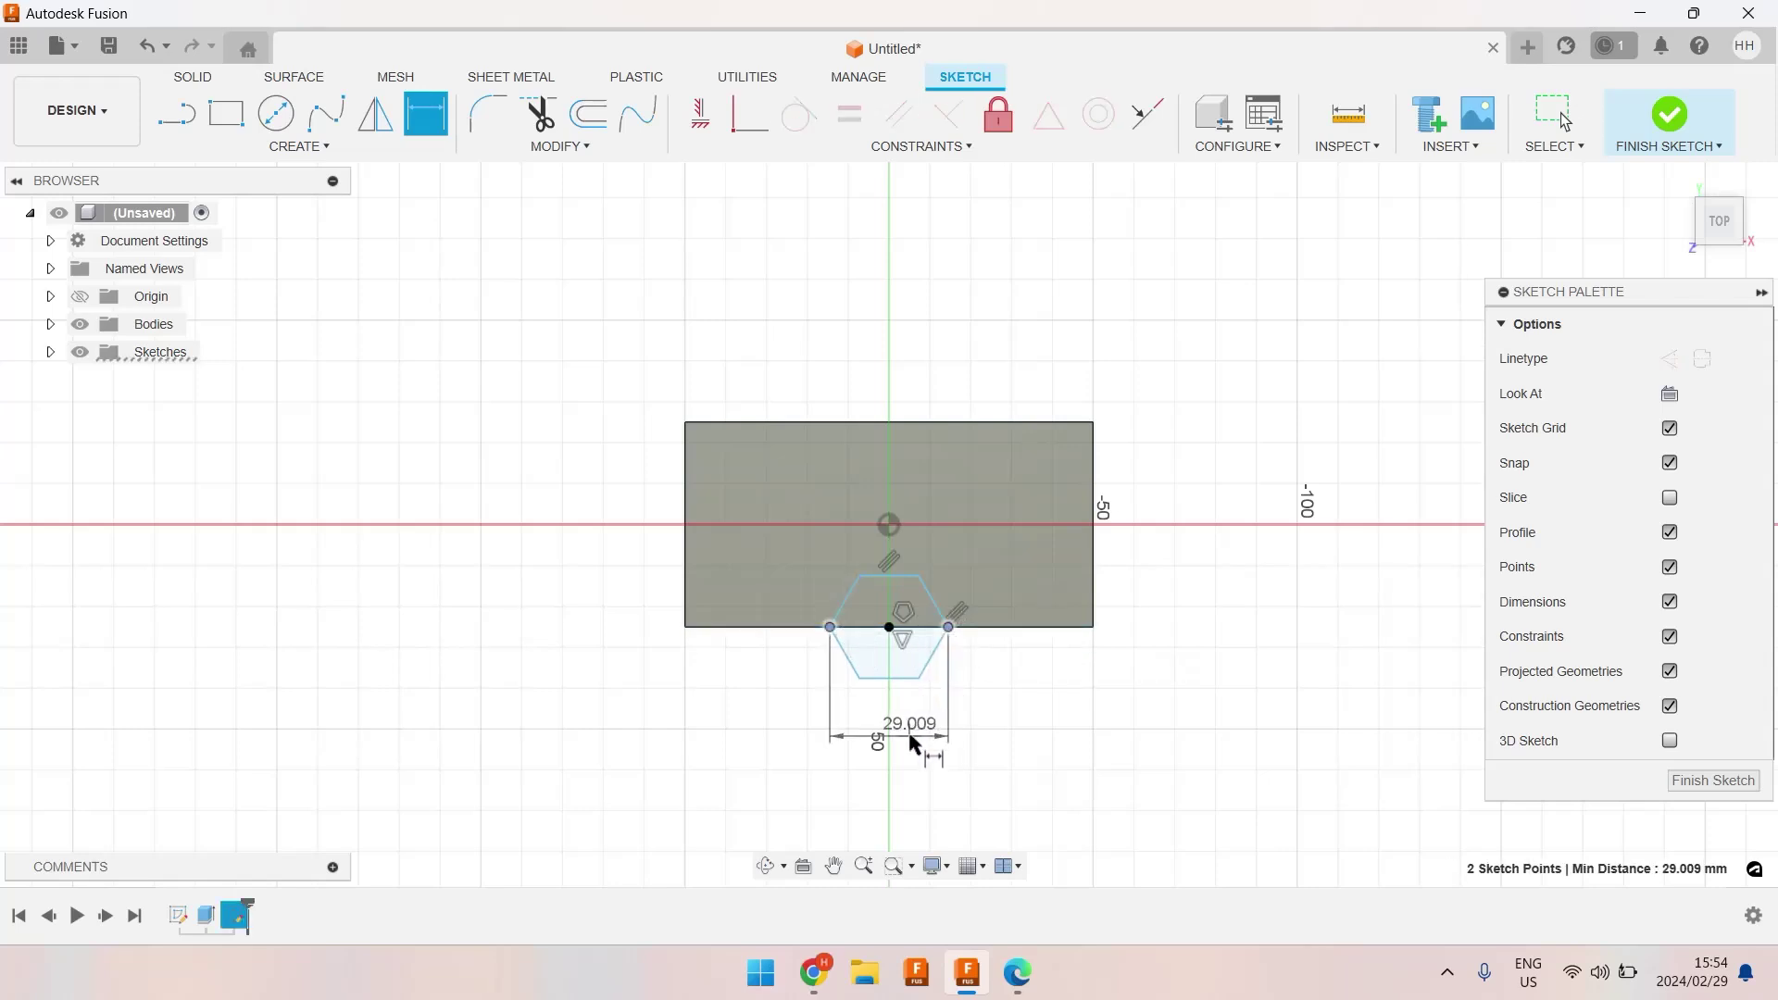
click(910, 736)
text(35)
key(Return)
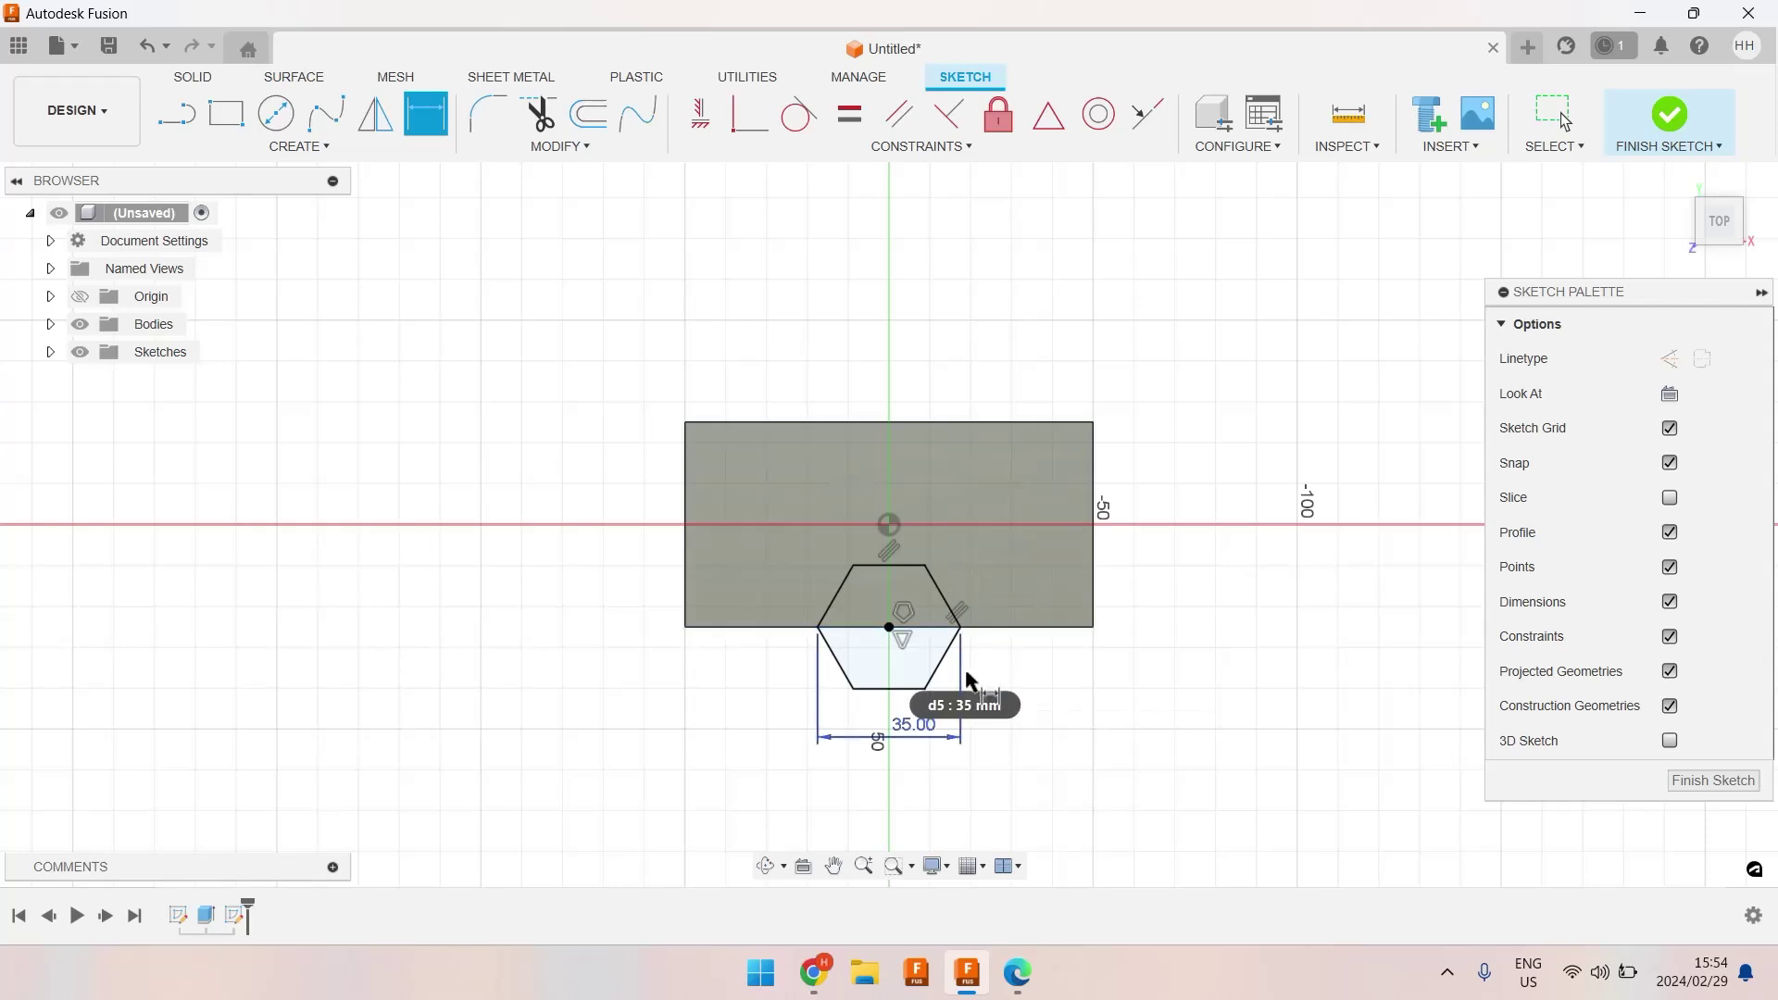
key(Escape)
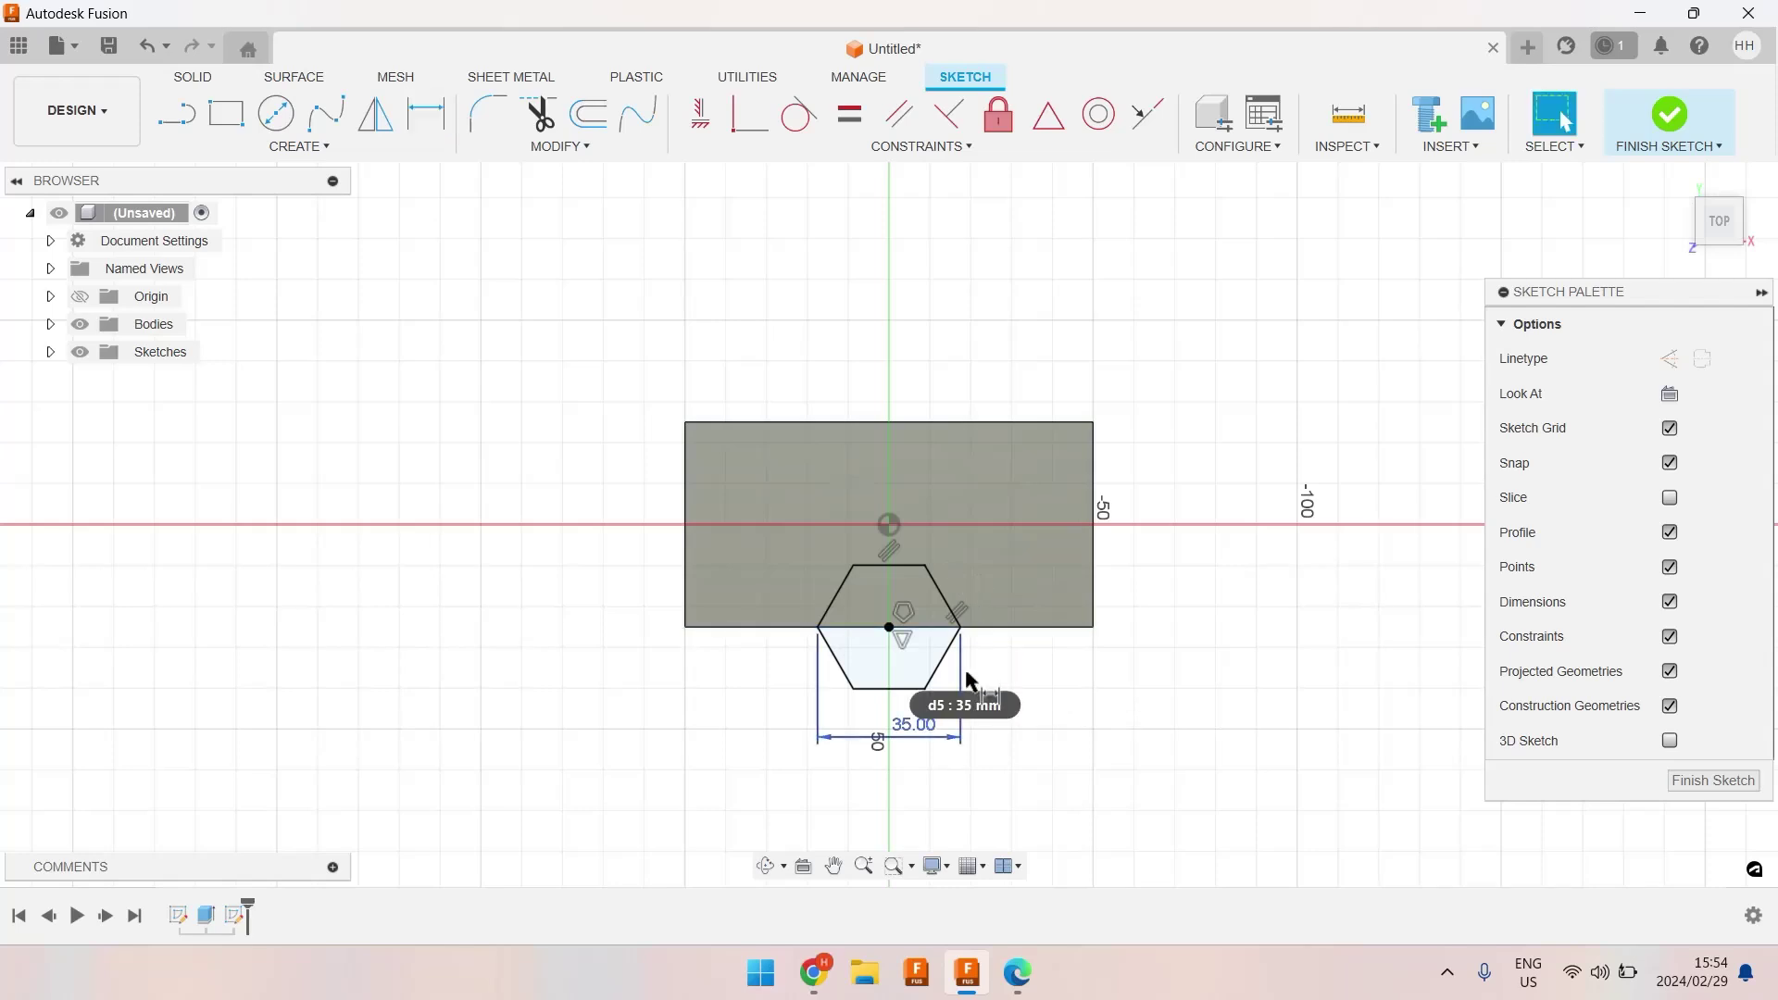
click(1668, 116)
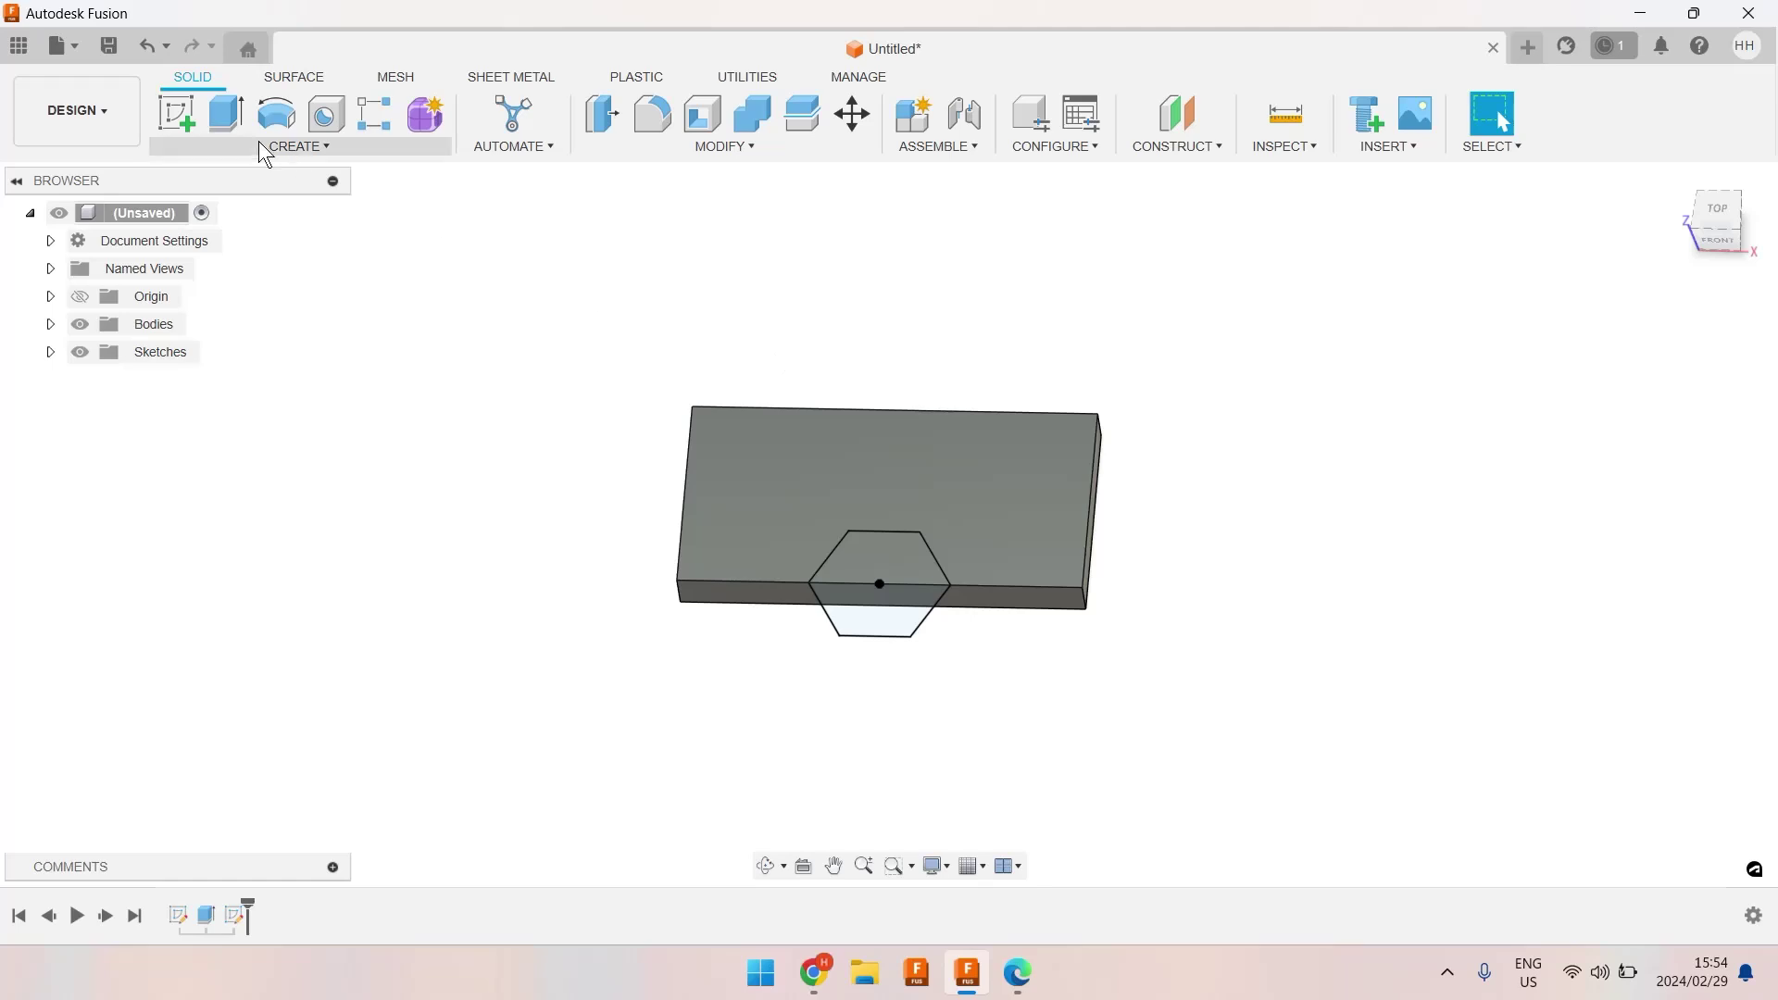
Extrude the half of the hexagon lying on the plate by -10 mm as a cut through the front edge
click(231, 121)
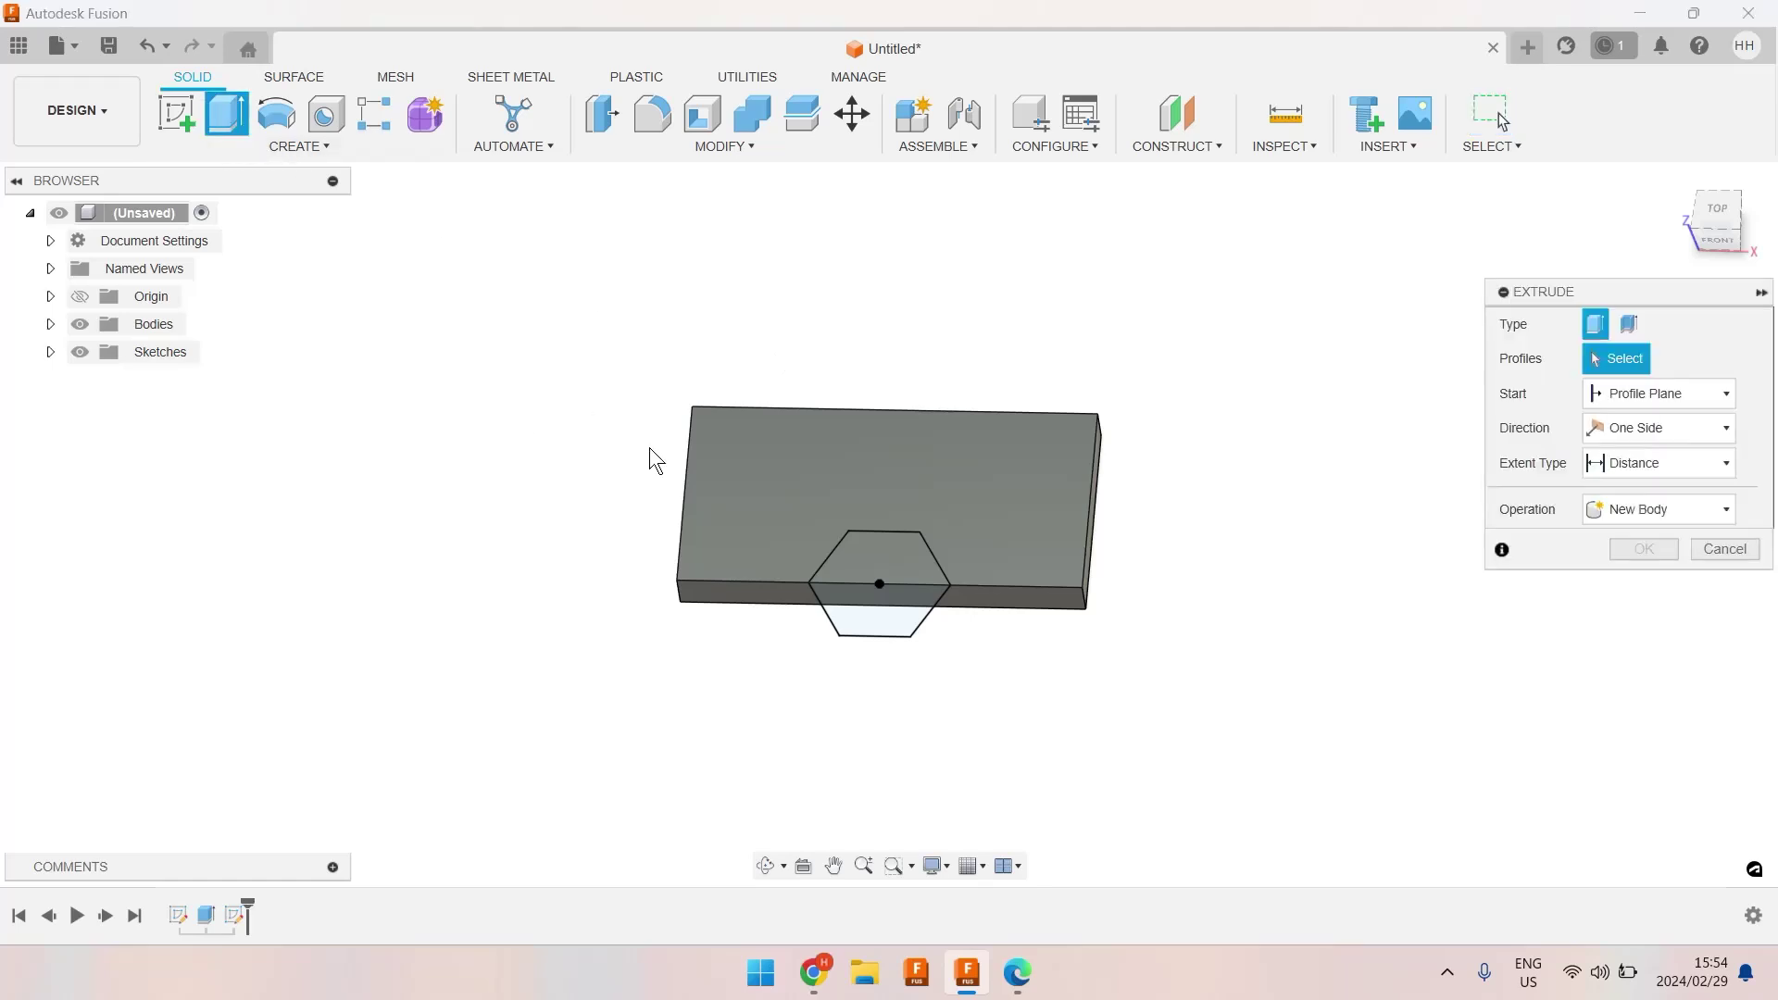
click(891, 548)
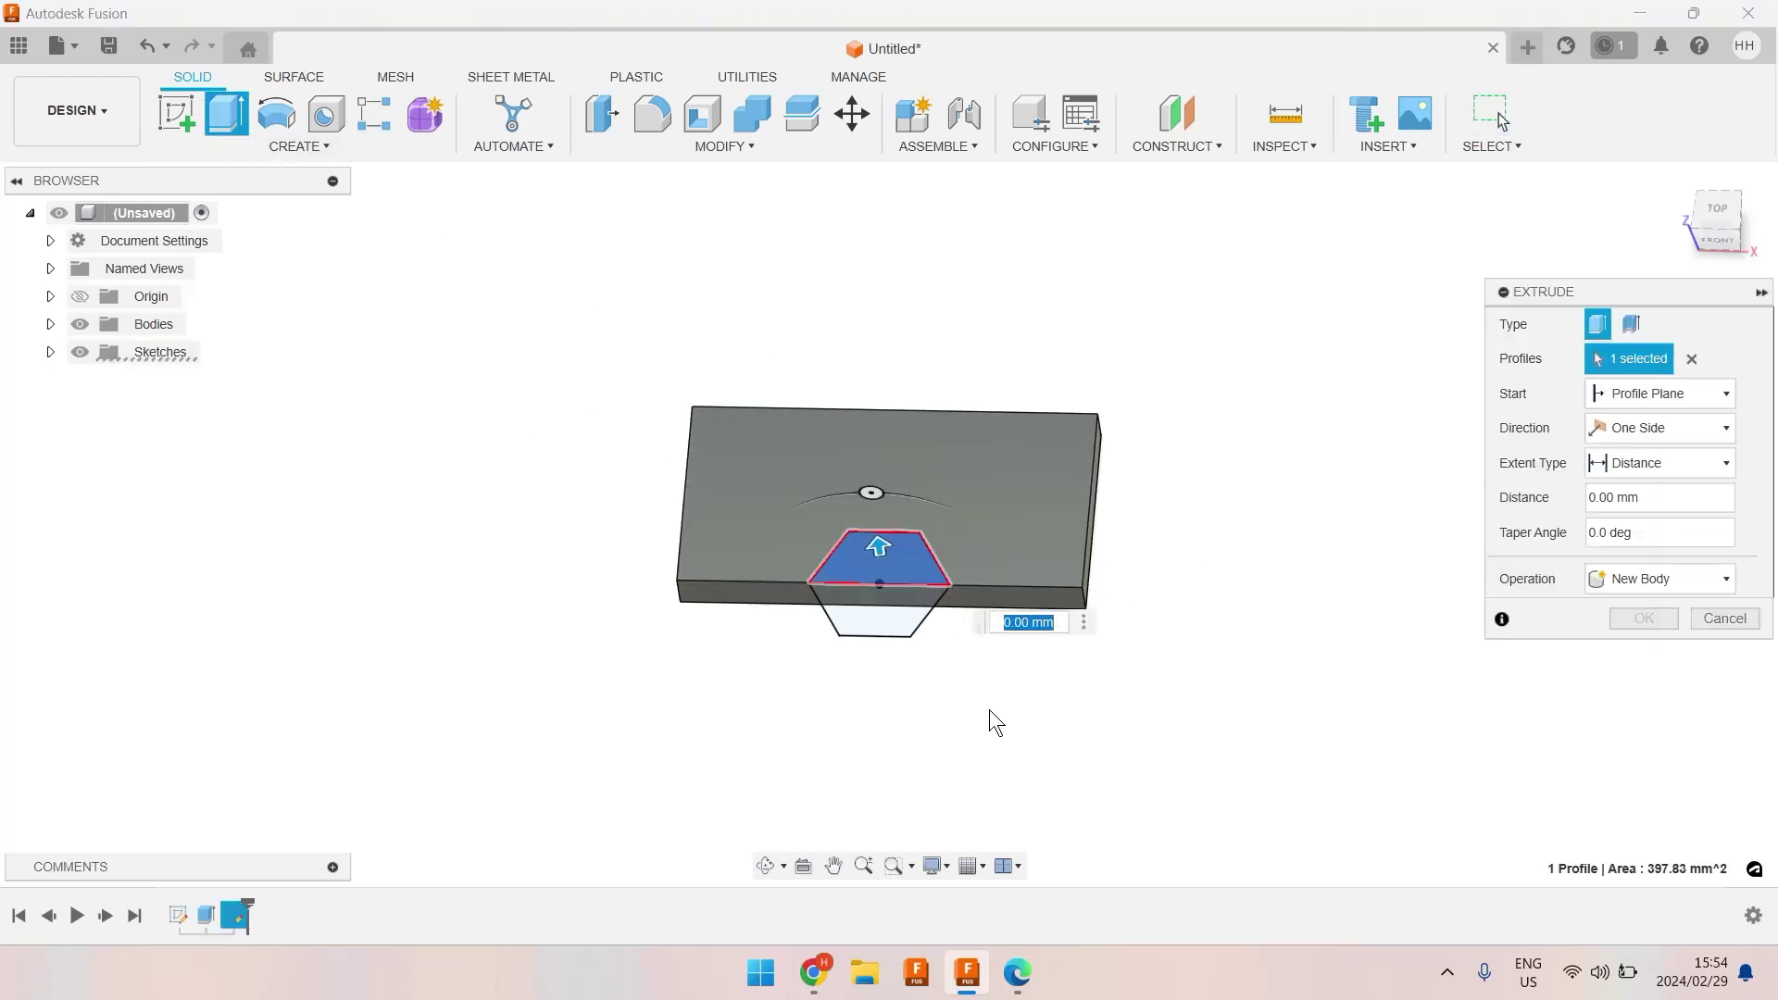
text(-10)
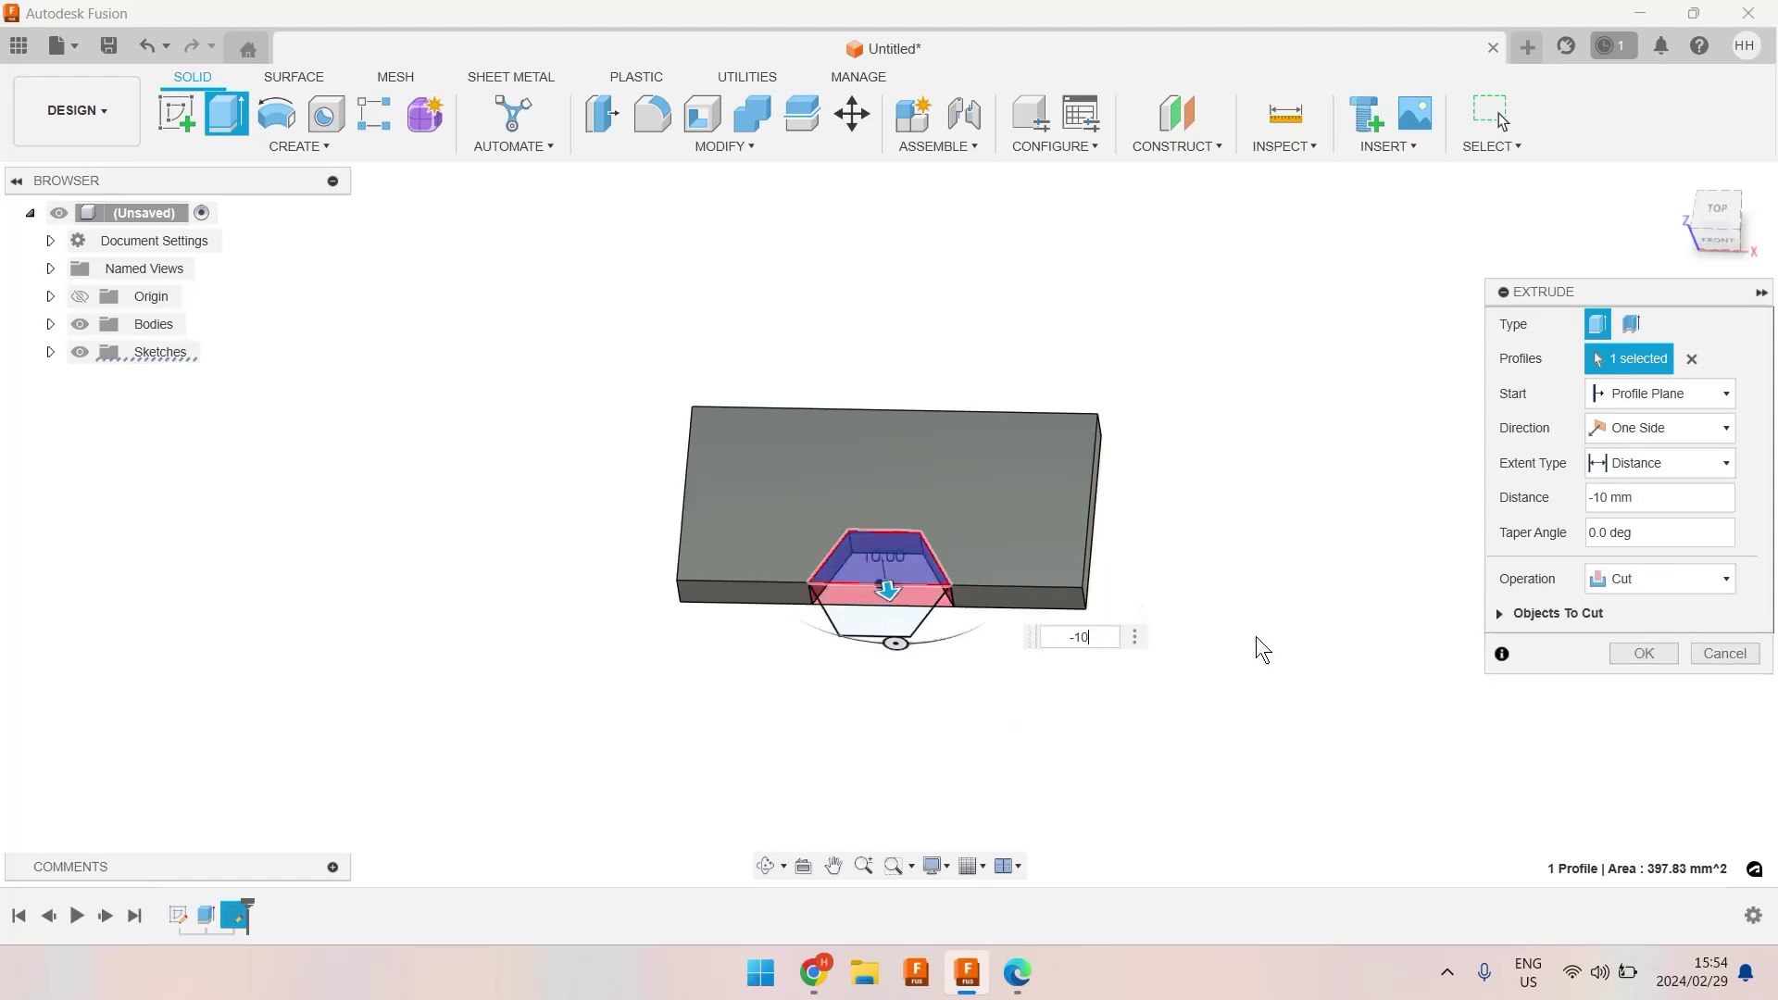
click(1616, 653)
shift+middle_drag(1103, 555, 1111, 584)
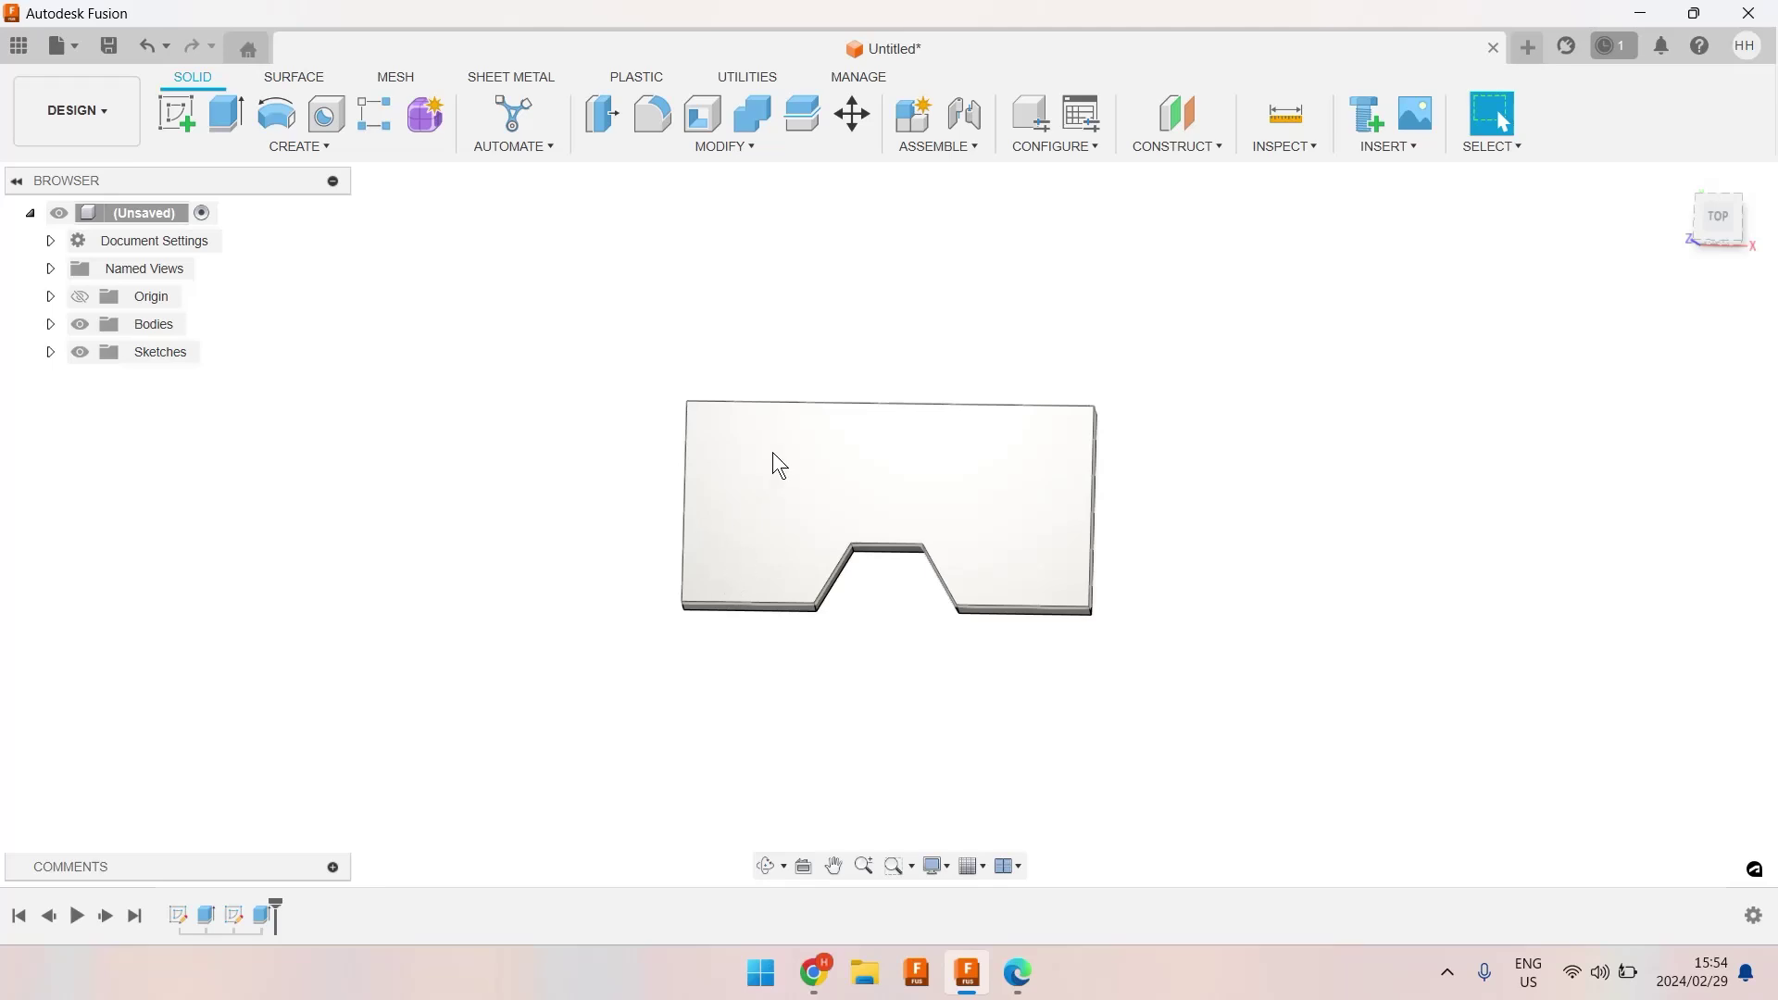
Sketch on the plate's top face an inward offset of its whole outline at -8 mm, and finish the sketch
click(185, 120)
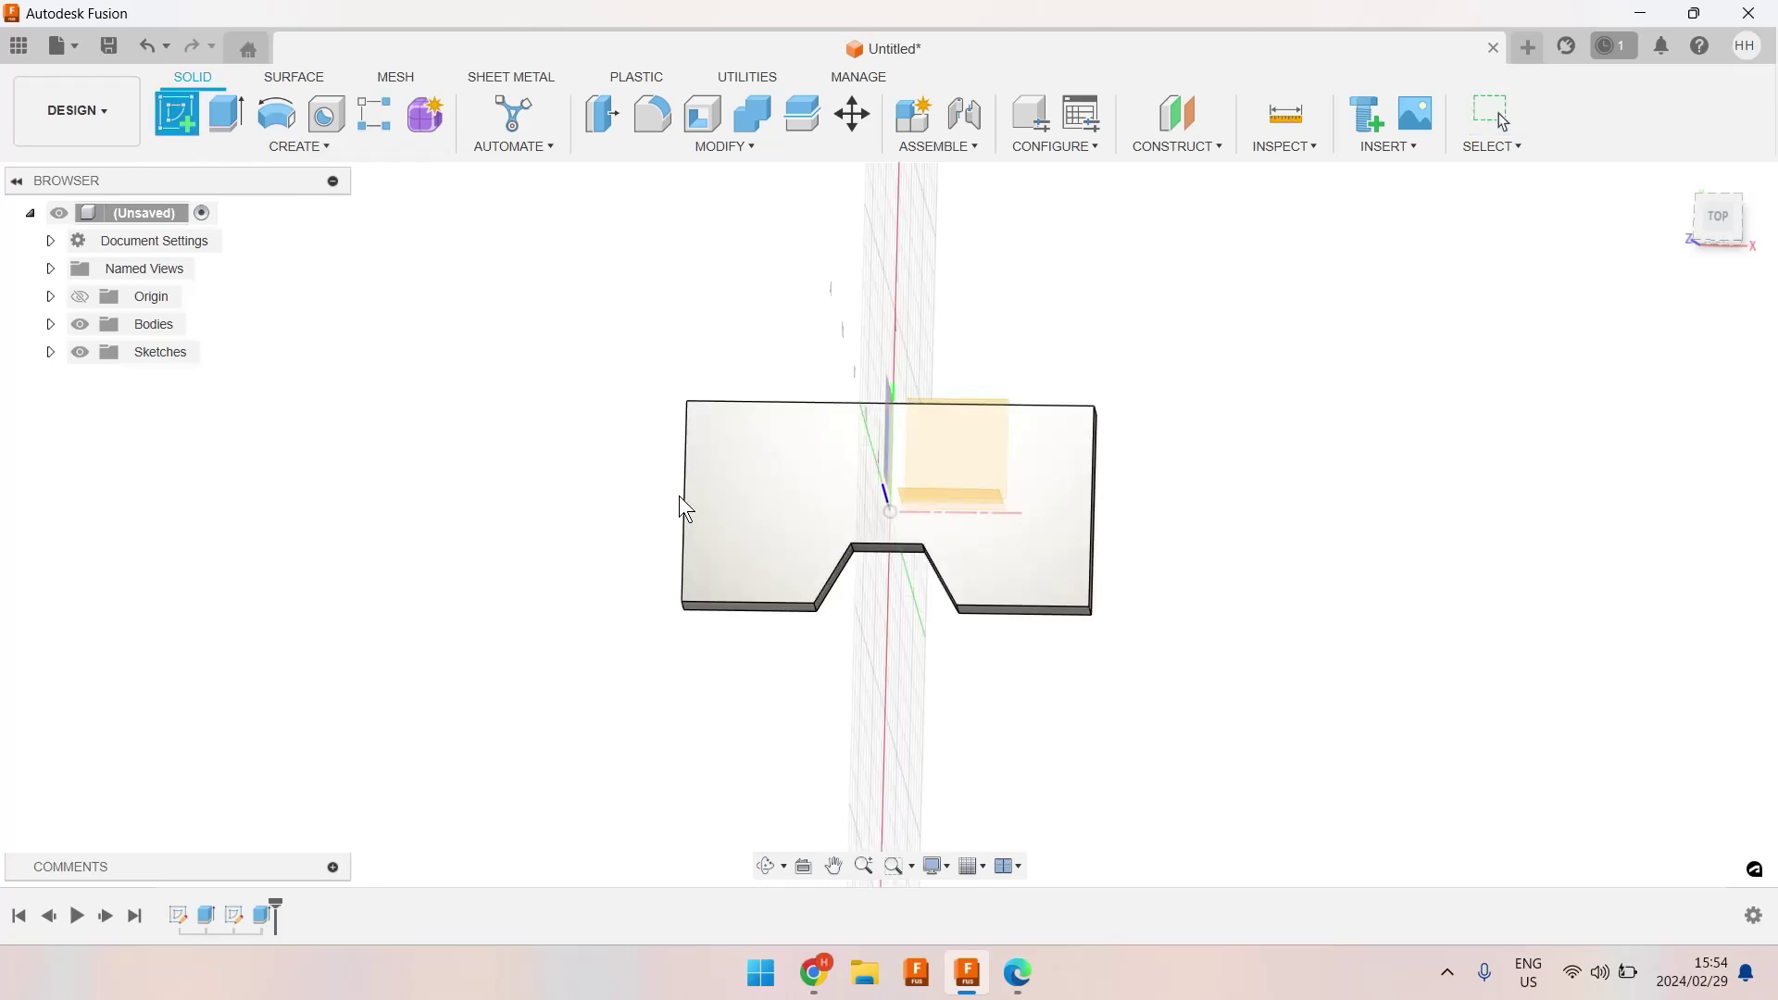
click(718, 459)
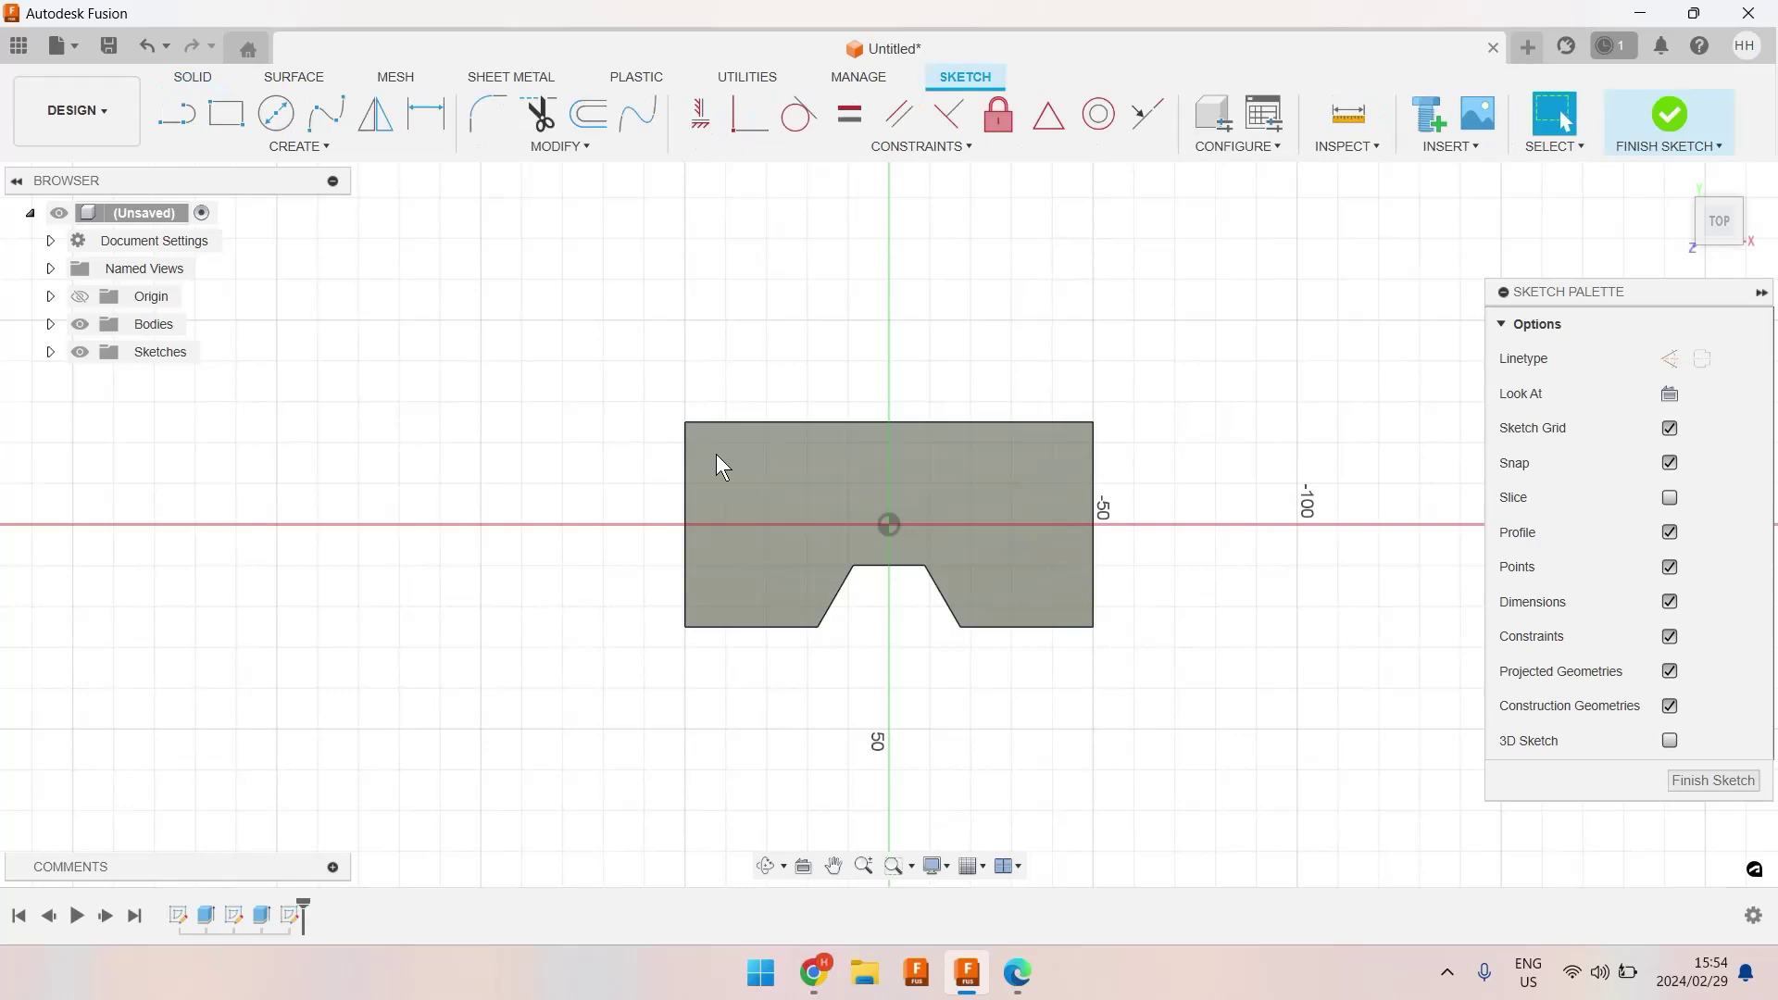
click(328, 148)
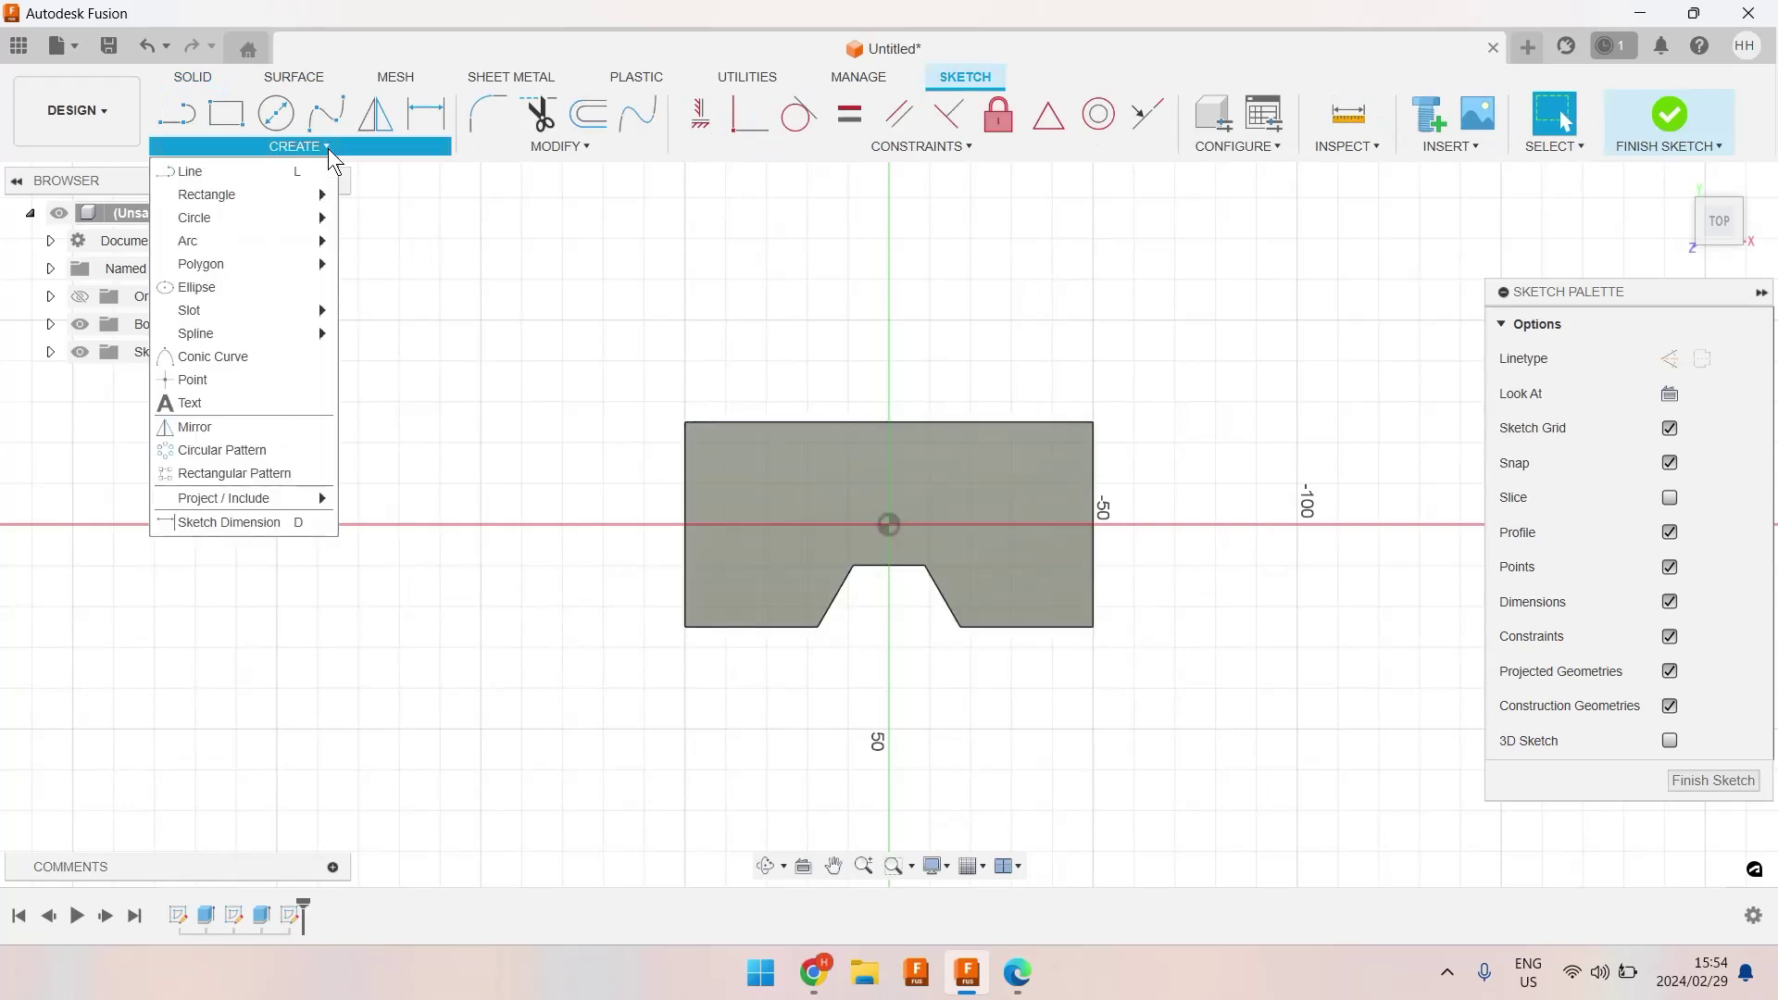
click(587, 115)
click(800, 422)
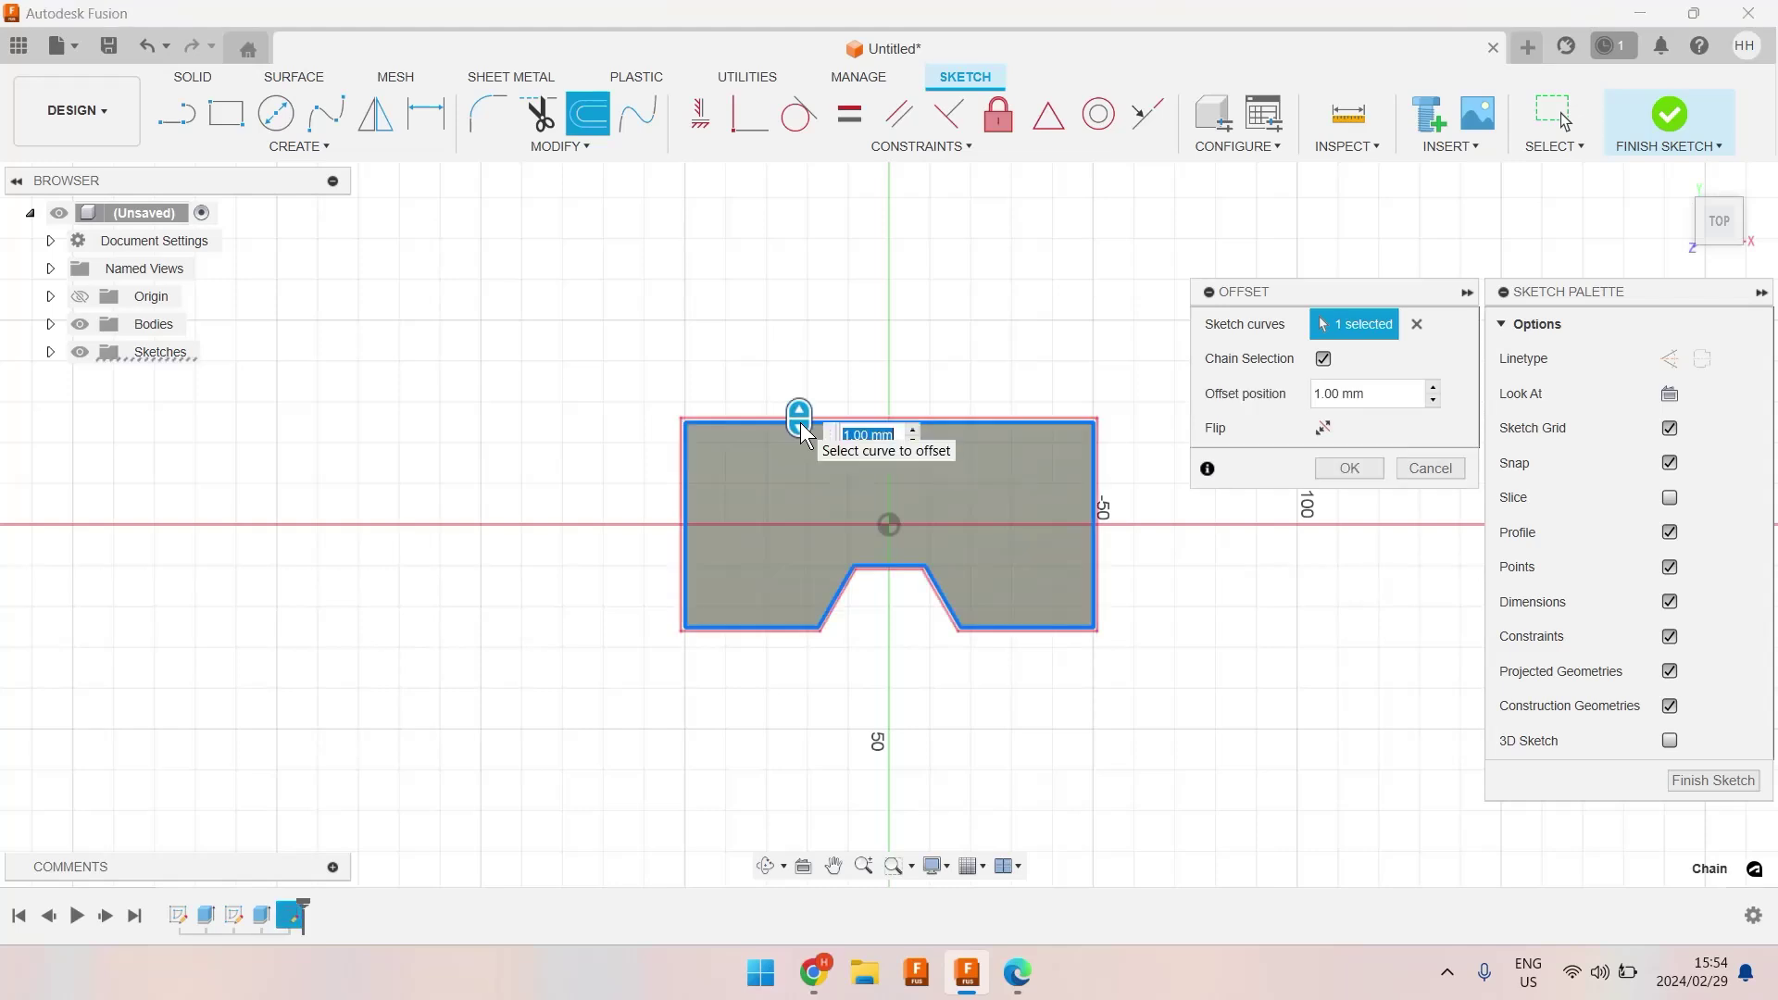
drag(800, 422, 793, 379)
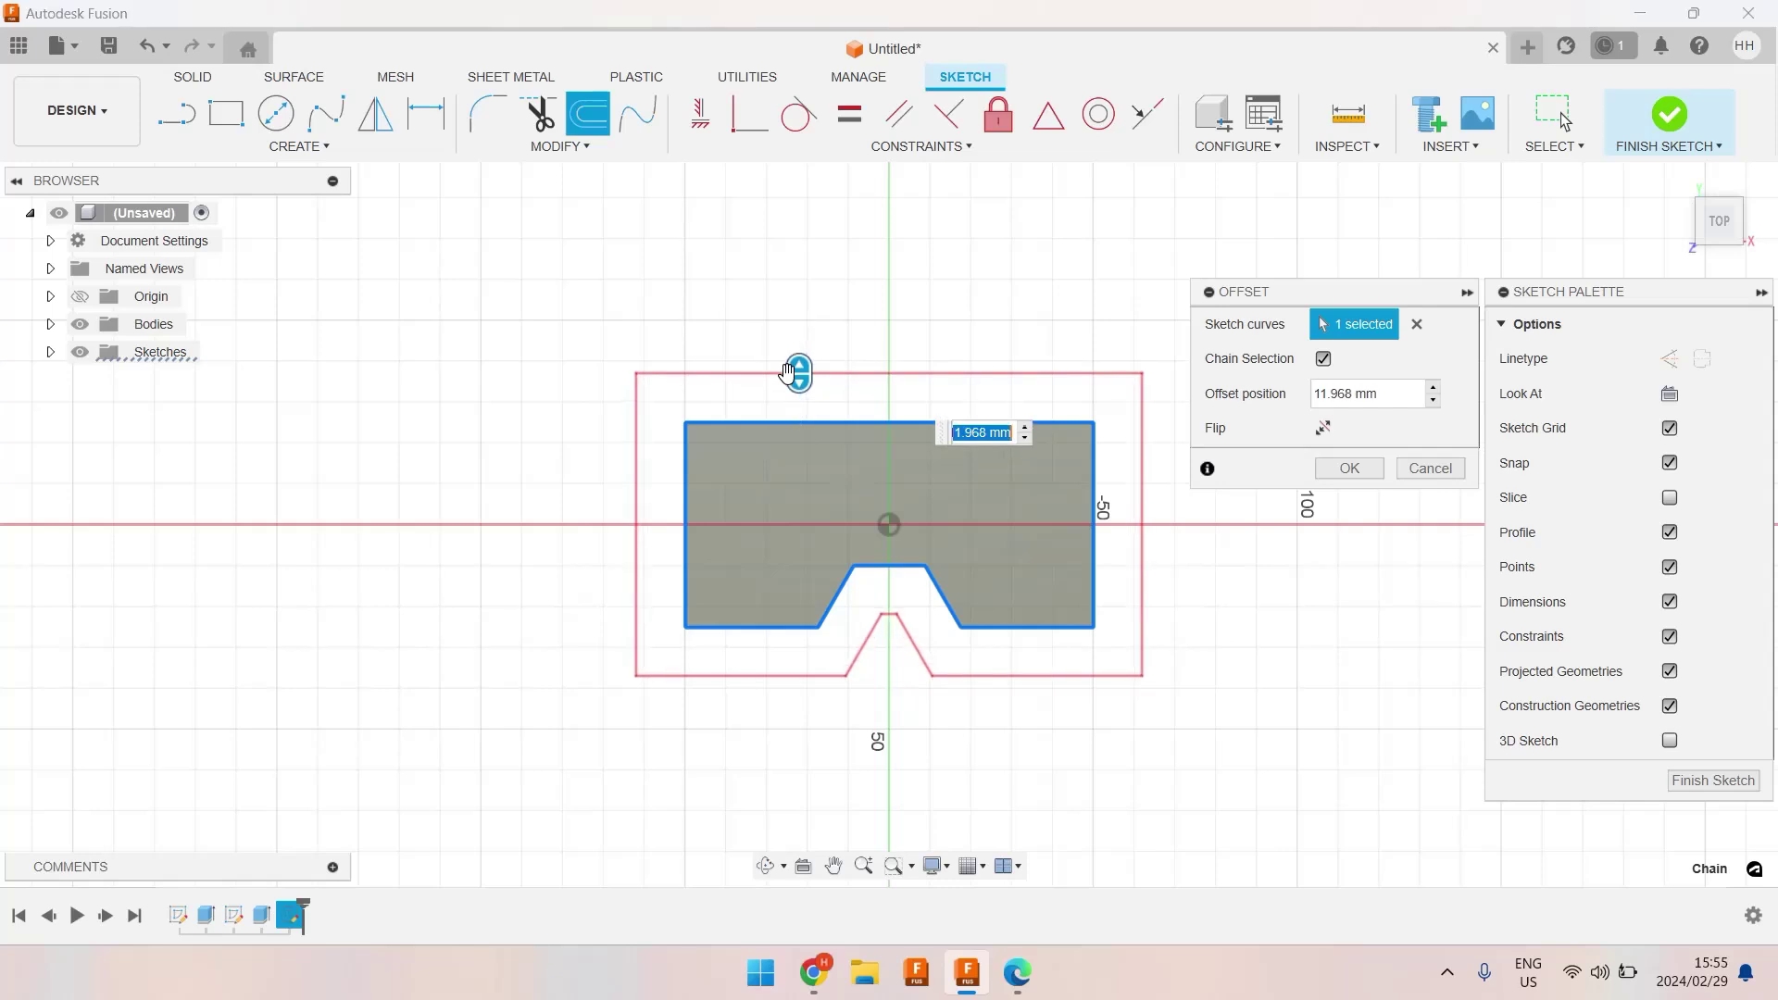
text(-8)
key(Return)
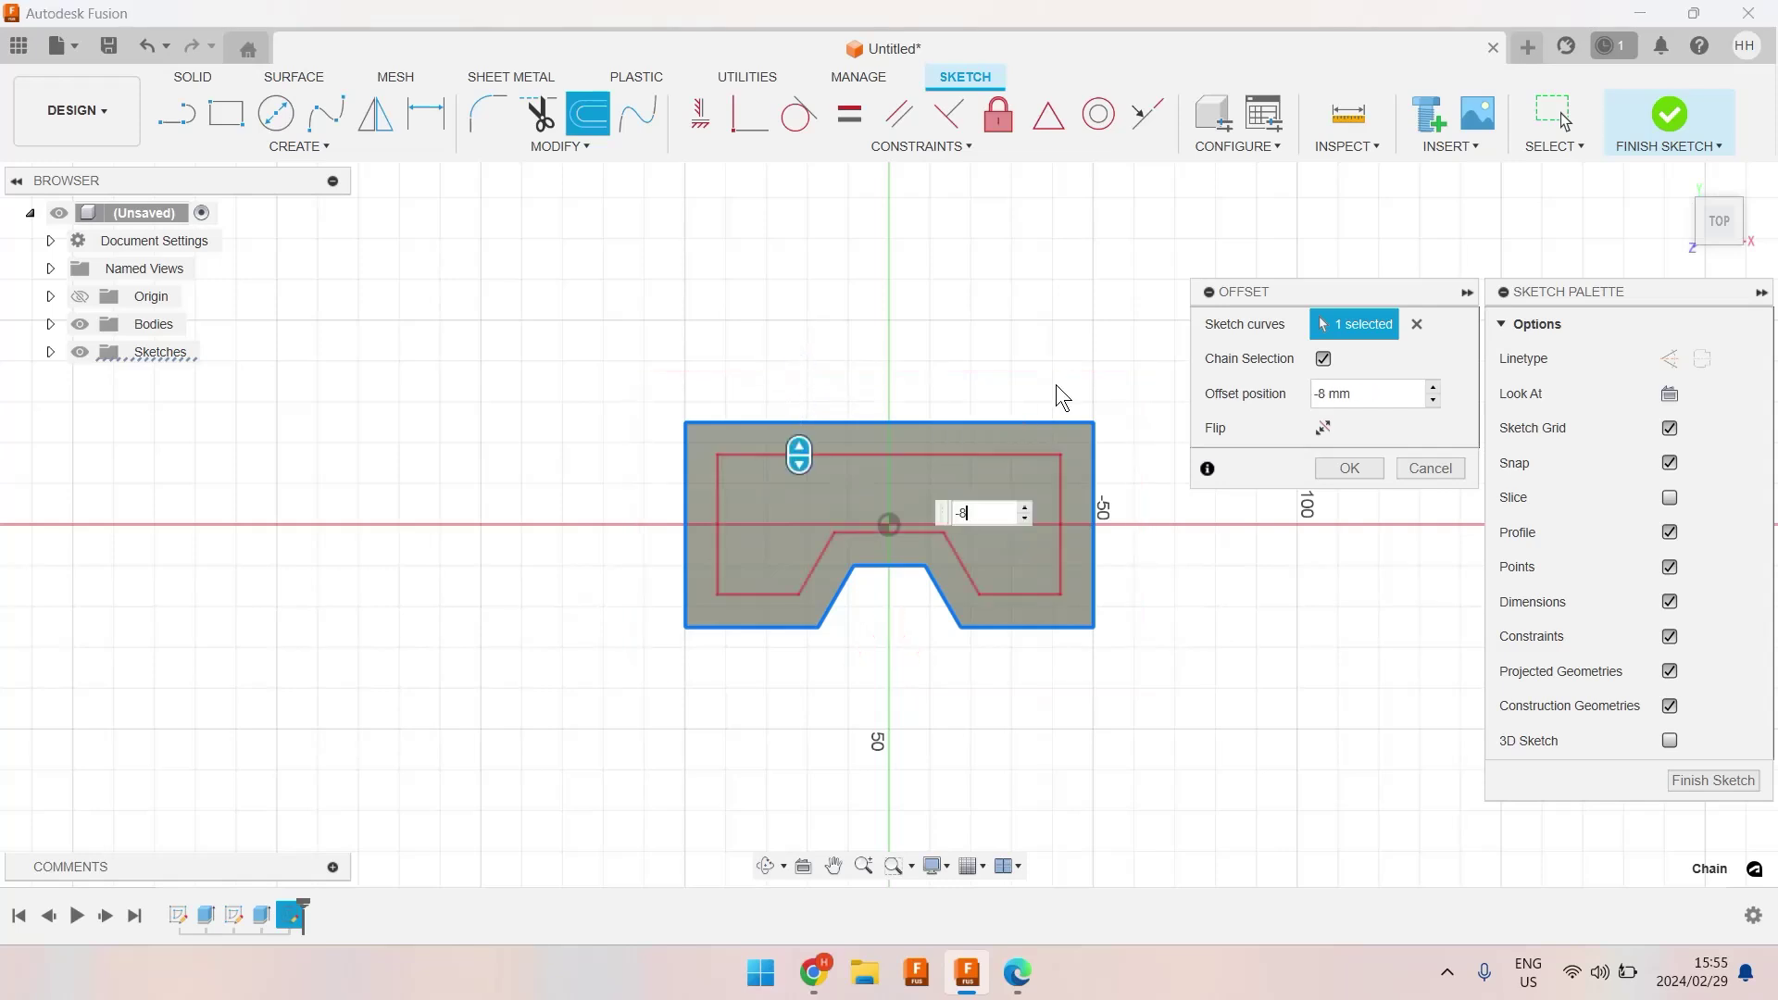
click(1341, 466)
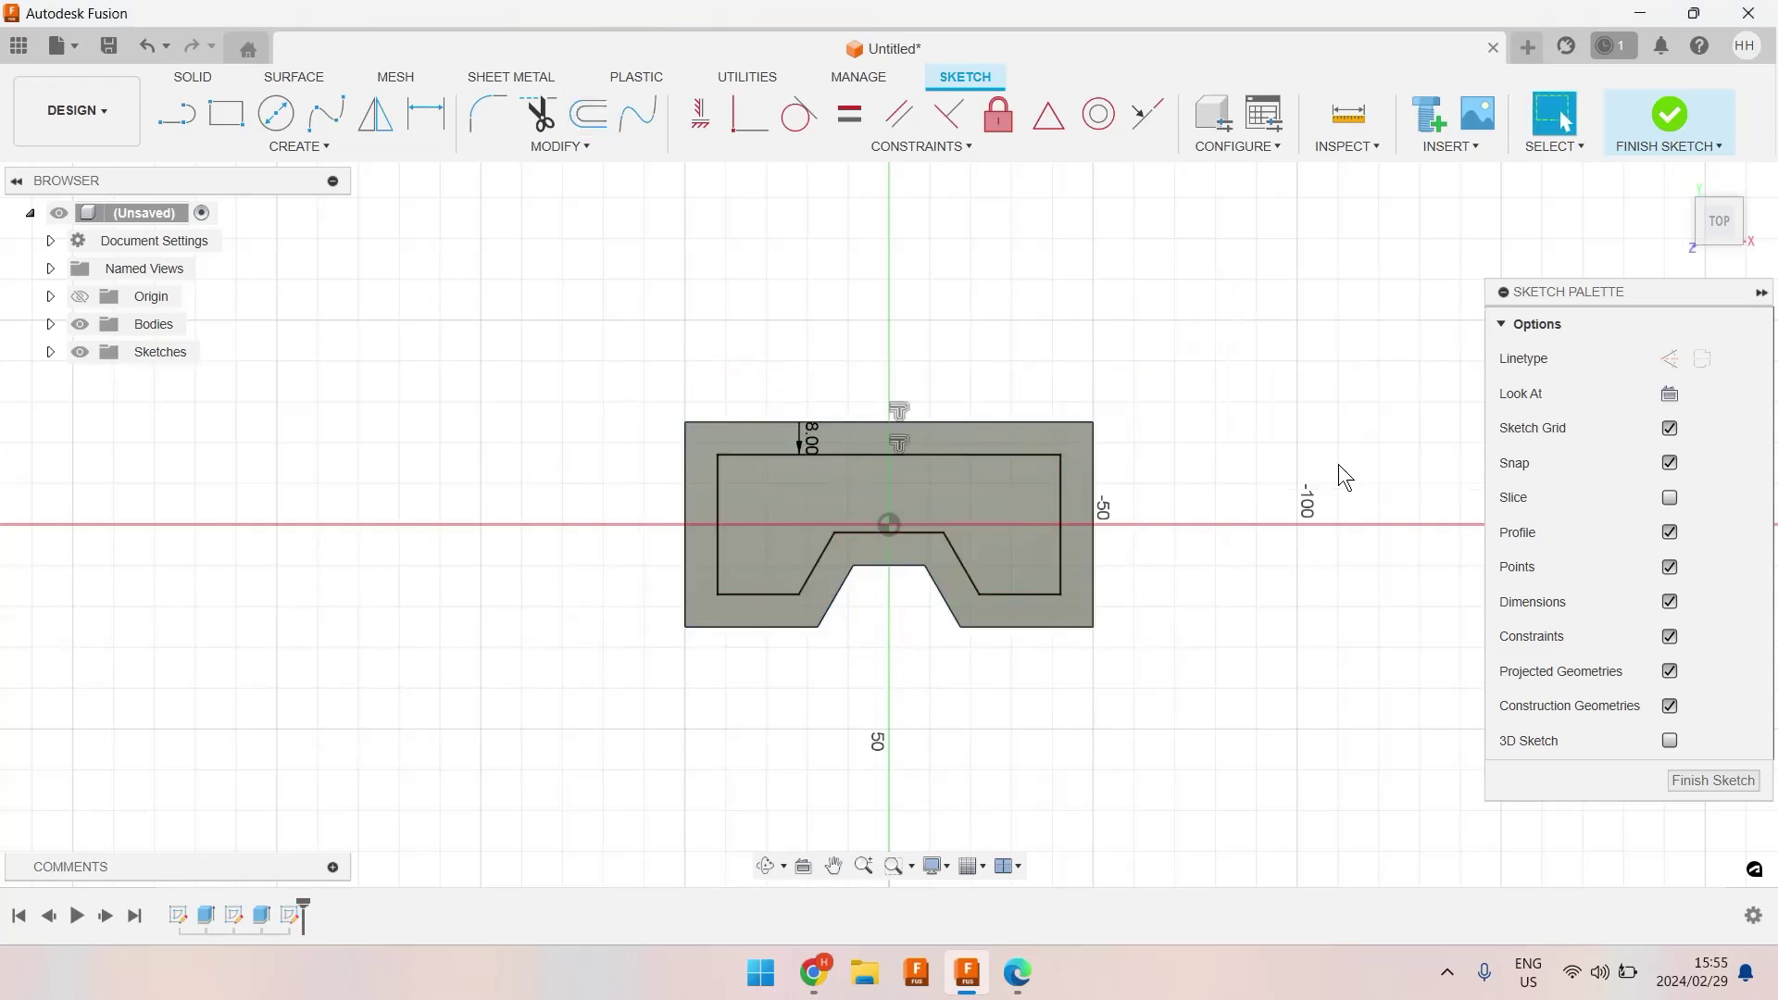
click(1659, 121)
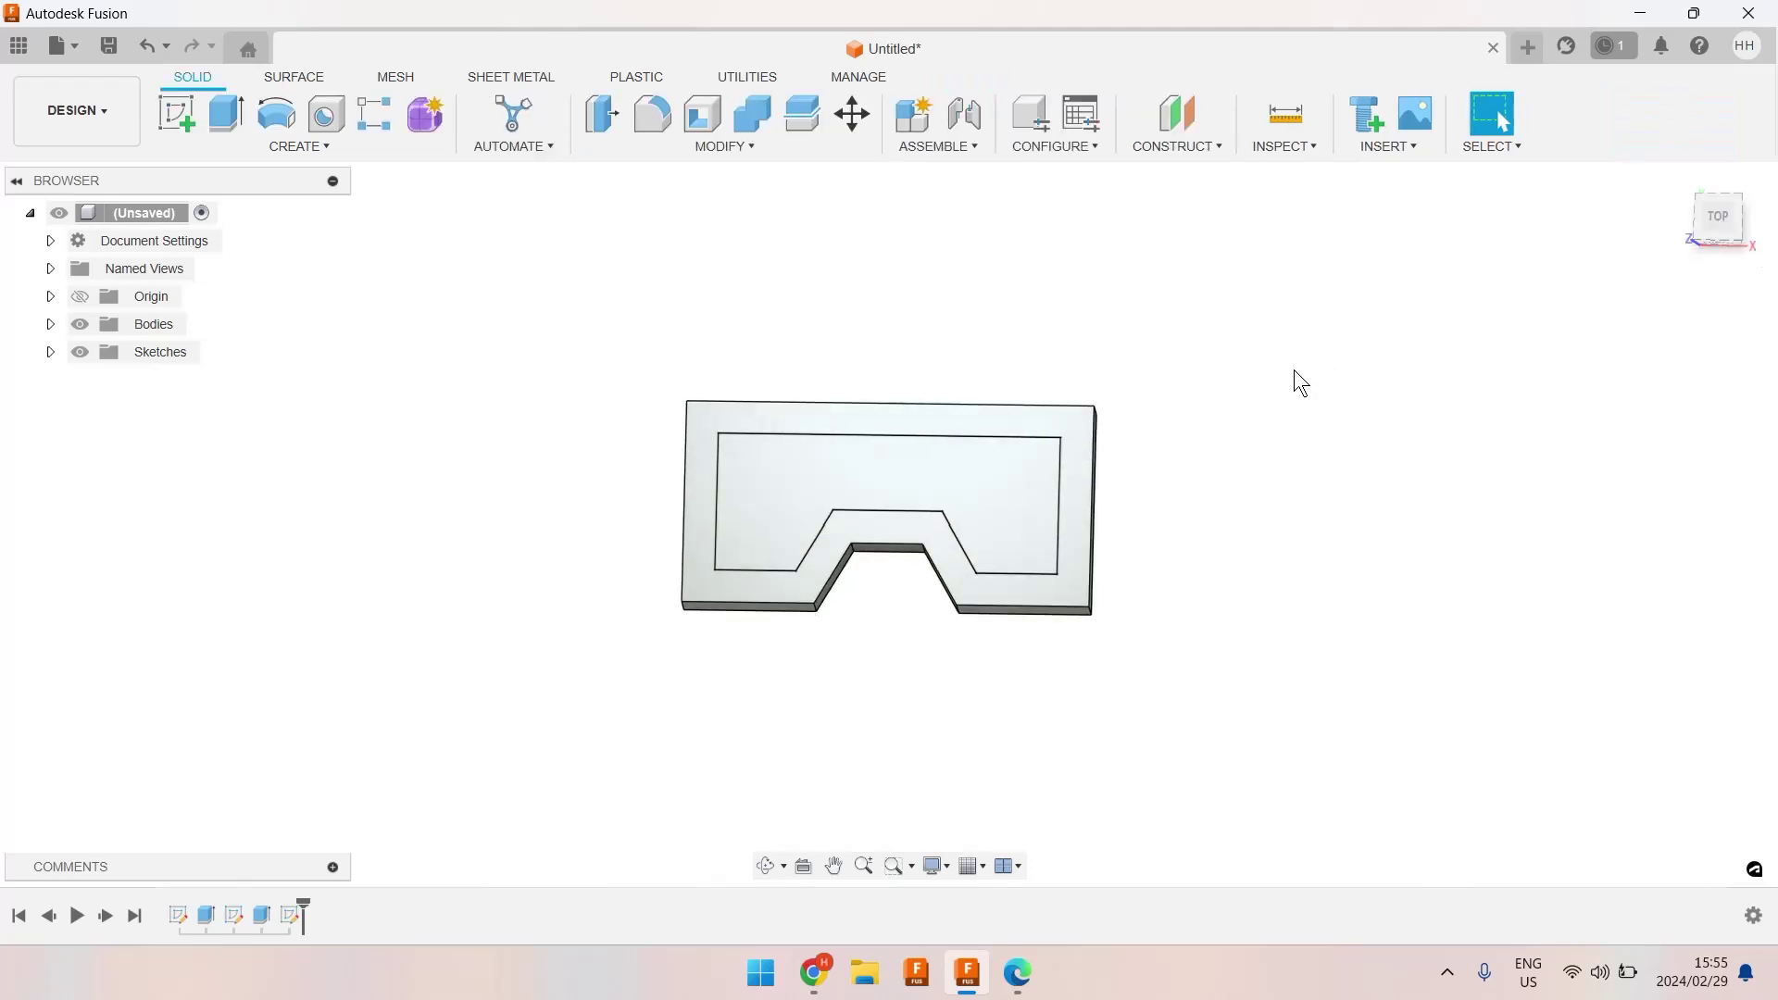
Extrude the inner offset profile by -8 mm as a cut to form the pocket
click(222, 113)
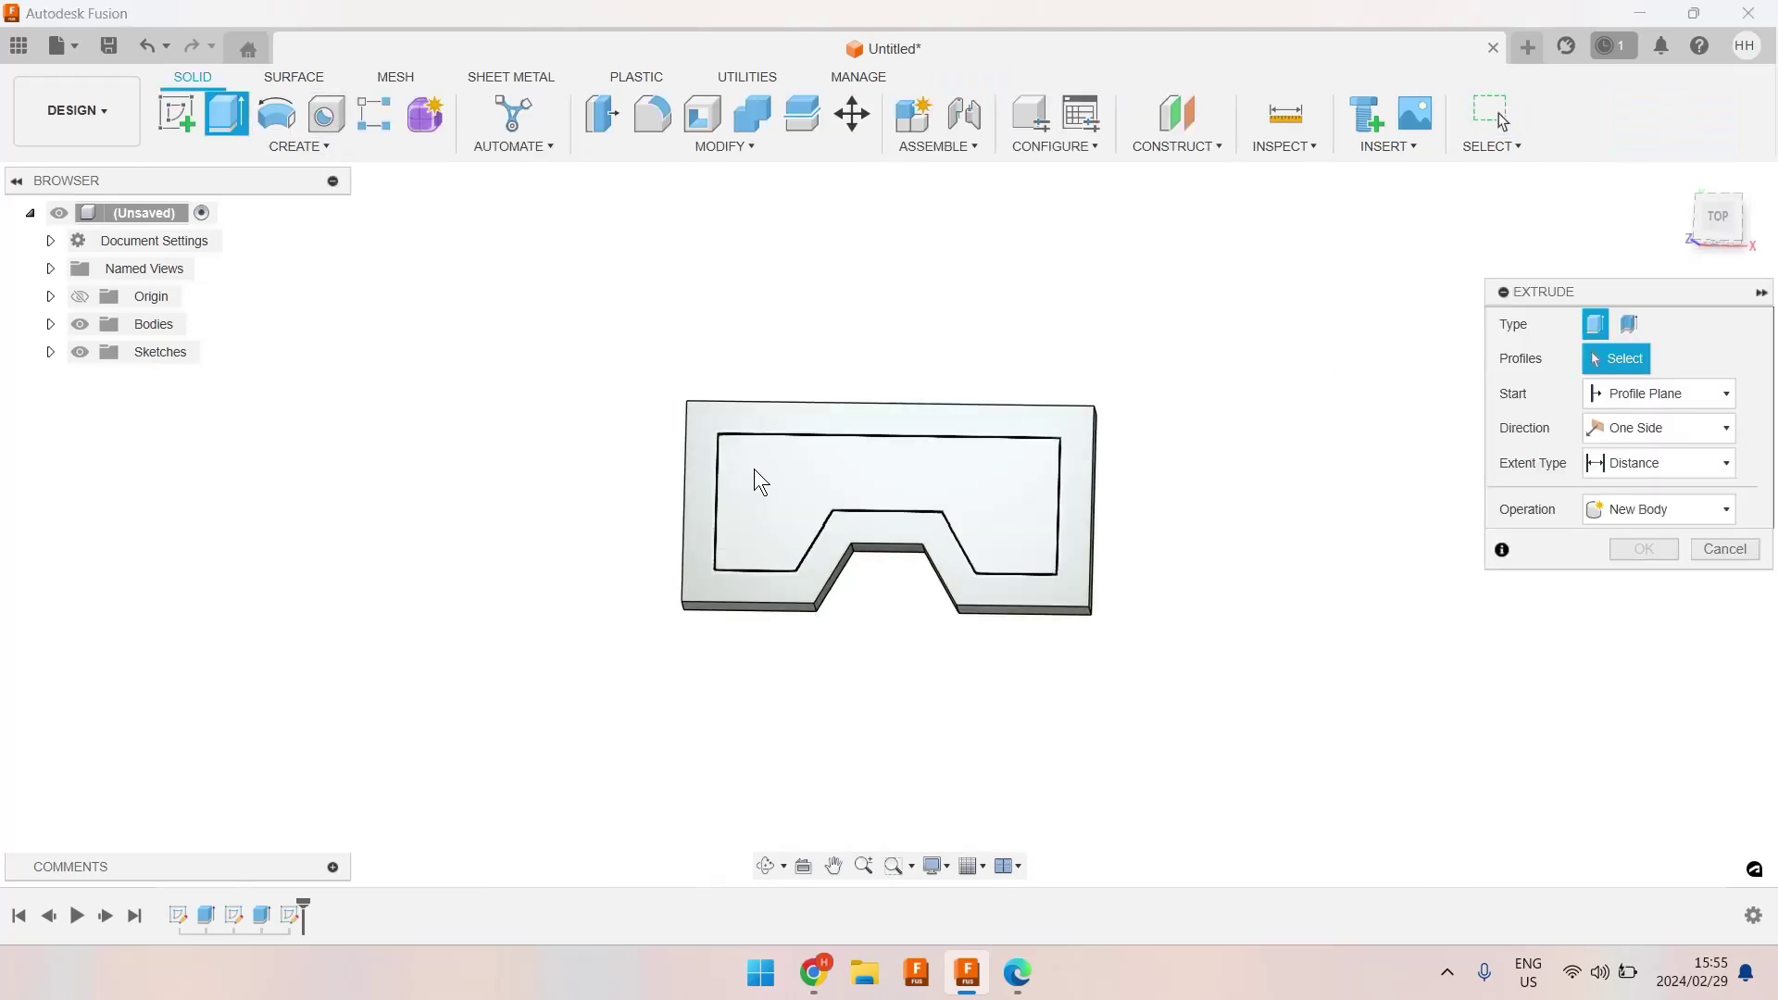
click(802, 483)
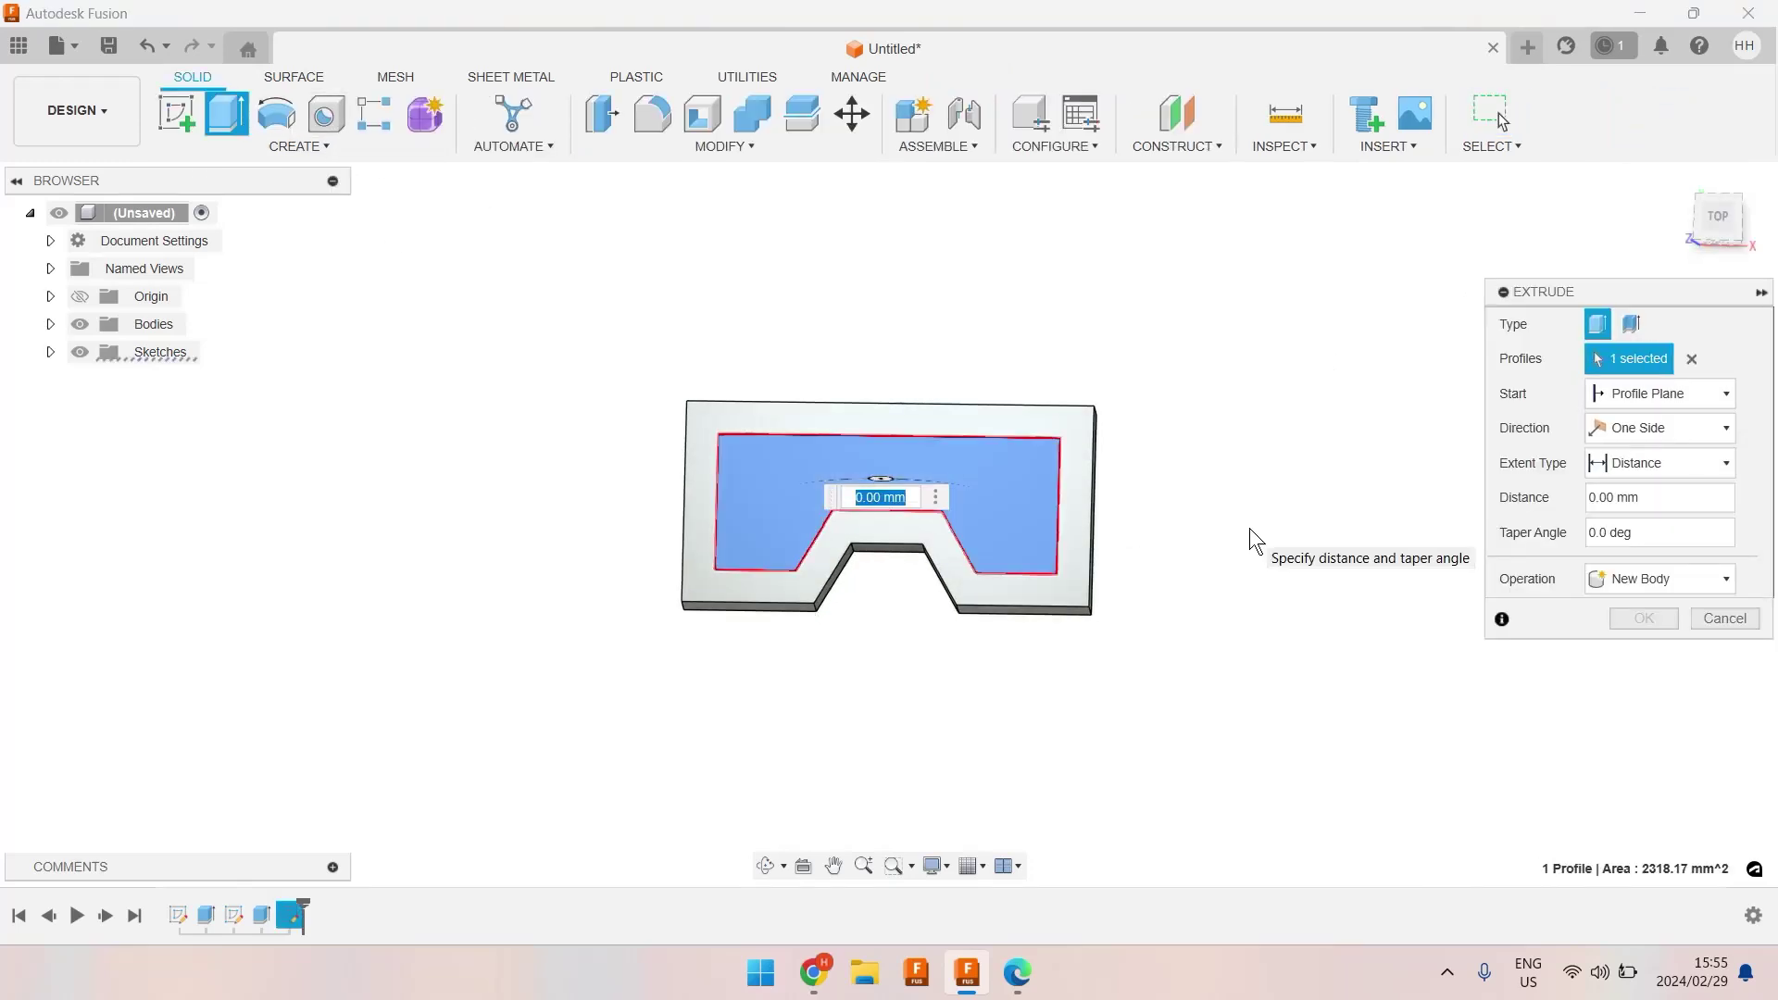
click(1616, 498)
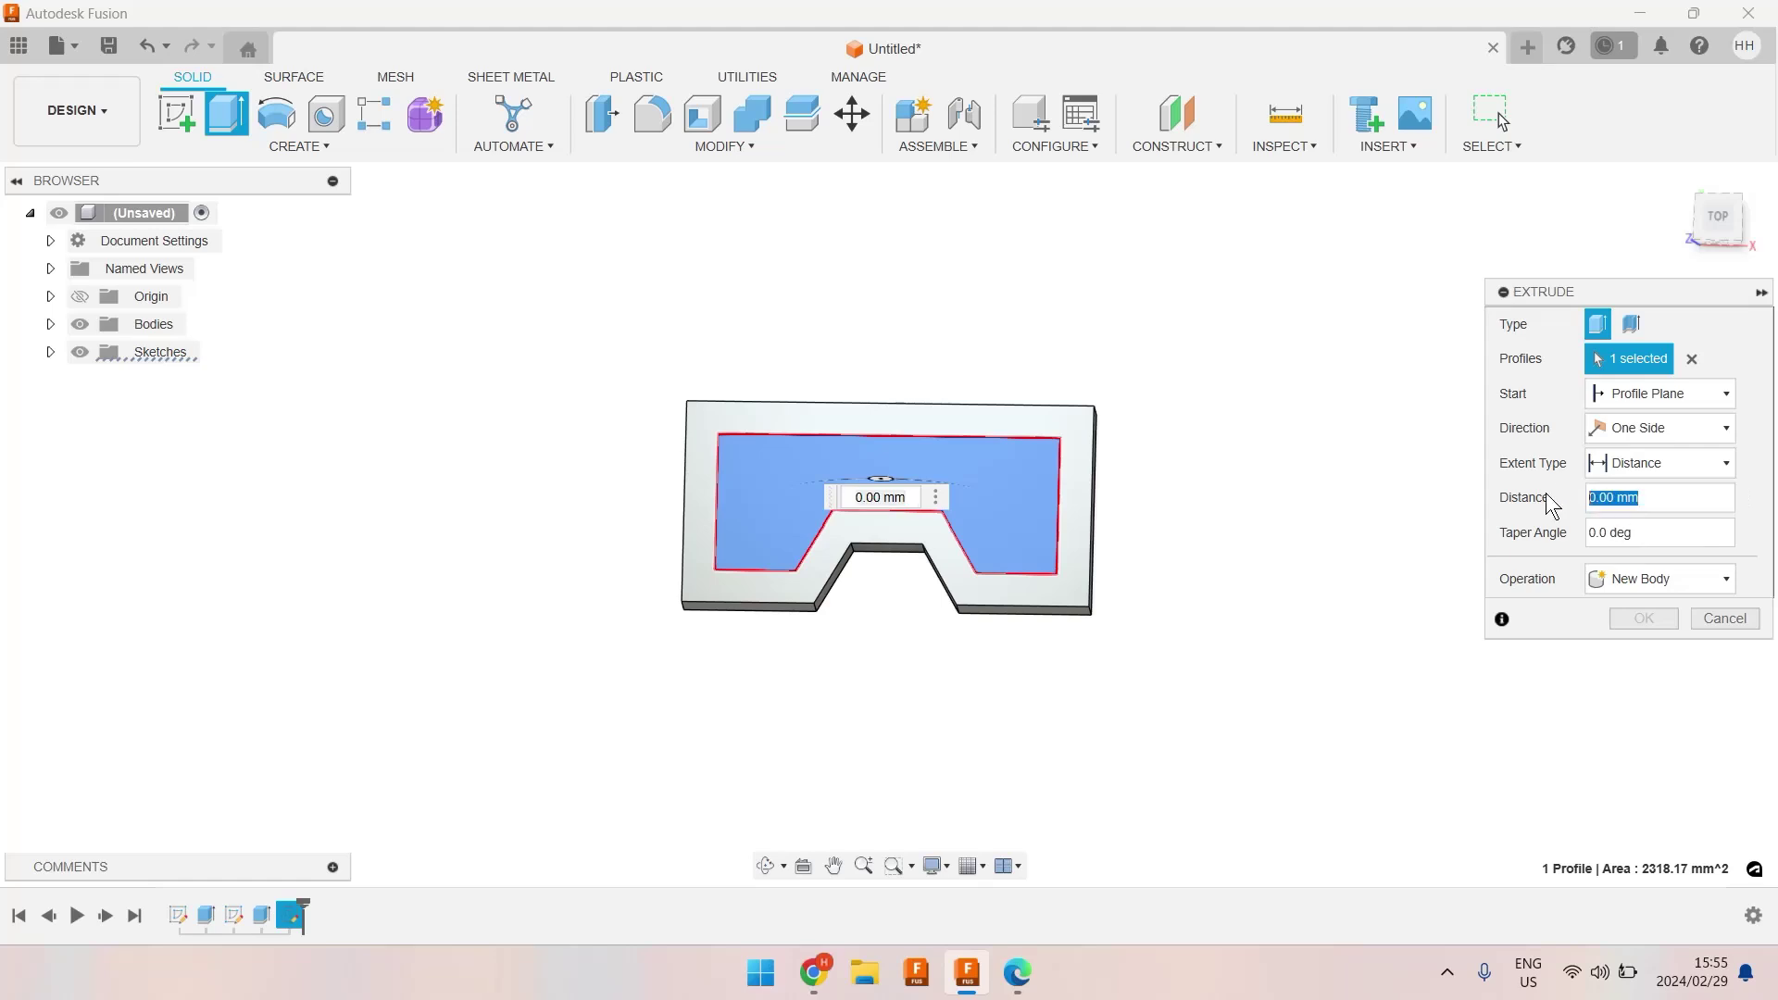
text(-8)
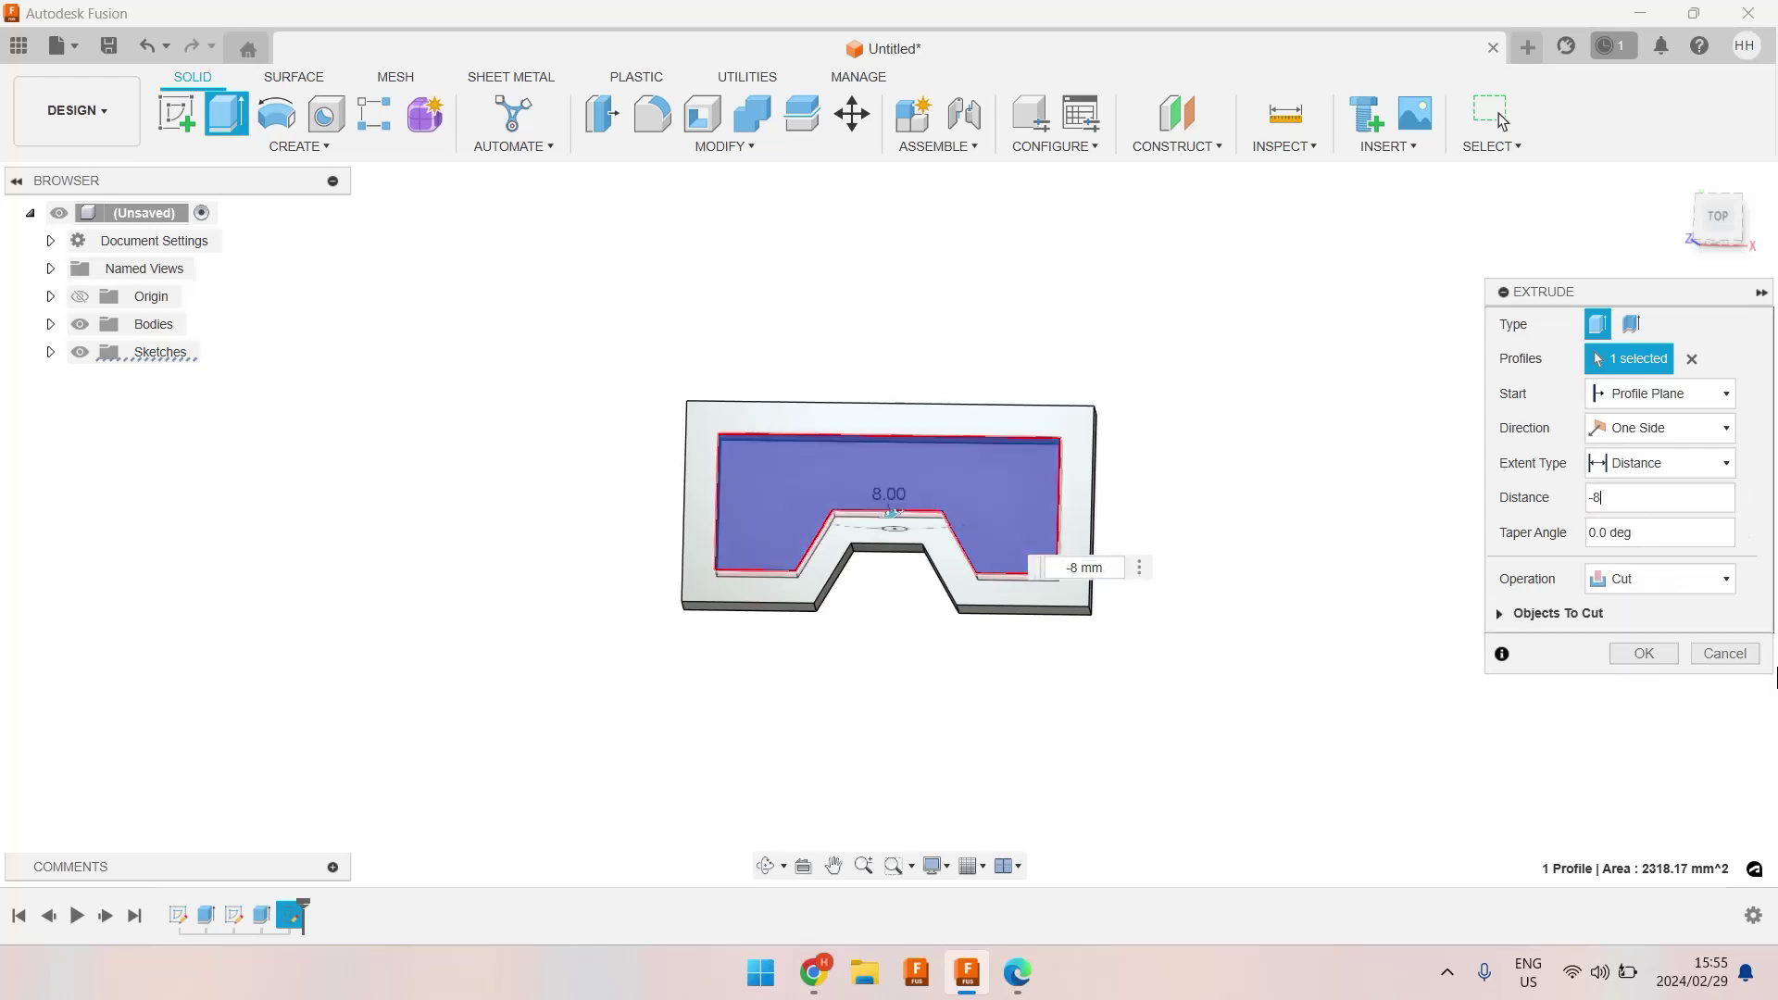
click(1654, 655)
mouse_move(1249, 547)
shift+middle_down()
mouse_move(1325, 540)
mouse_move(1258, 556)
mouse_move(1236, 514)
shift+middle_up()
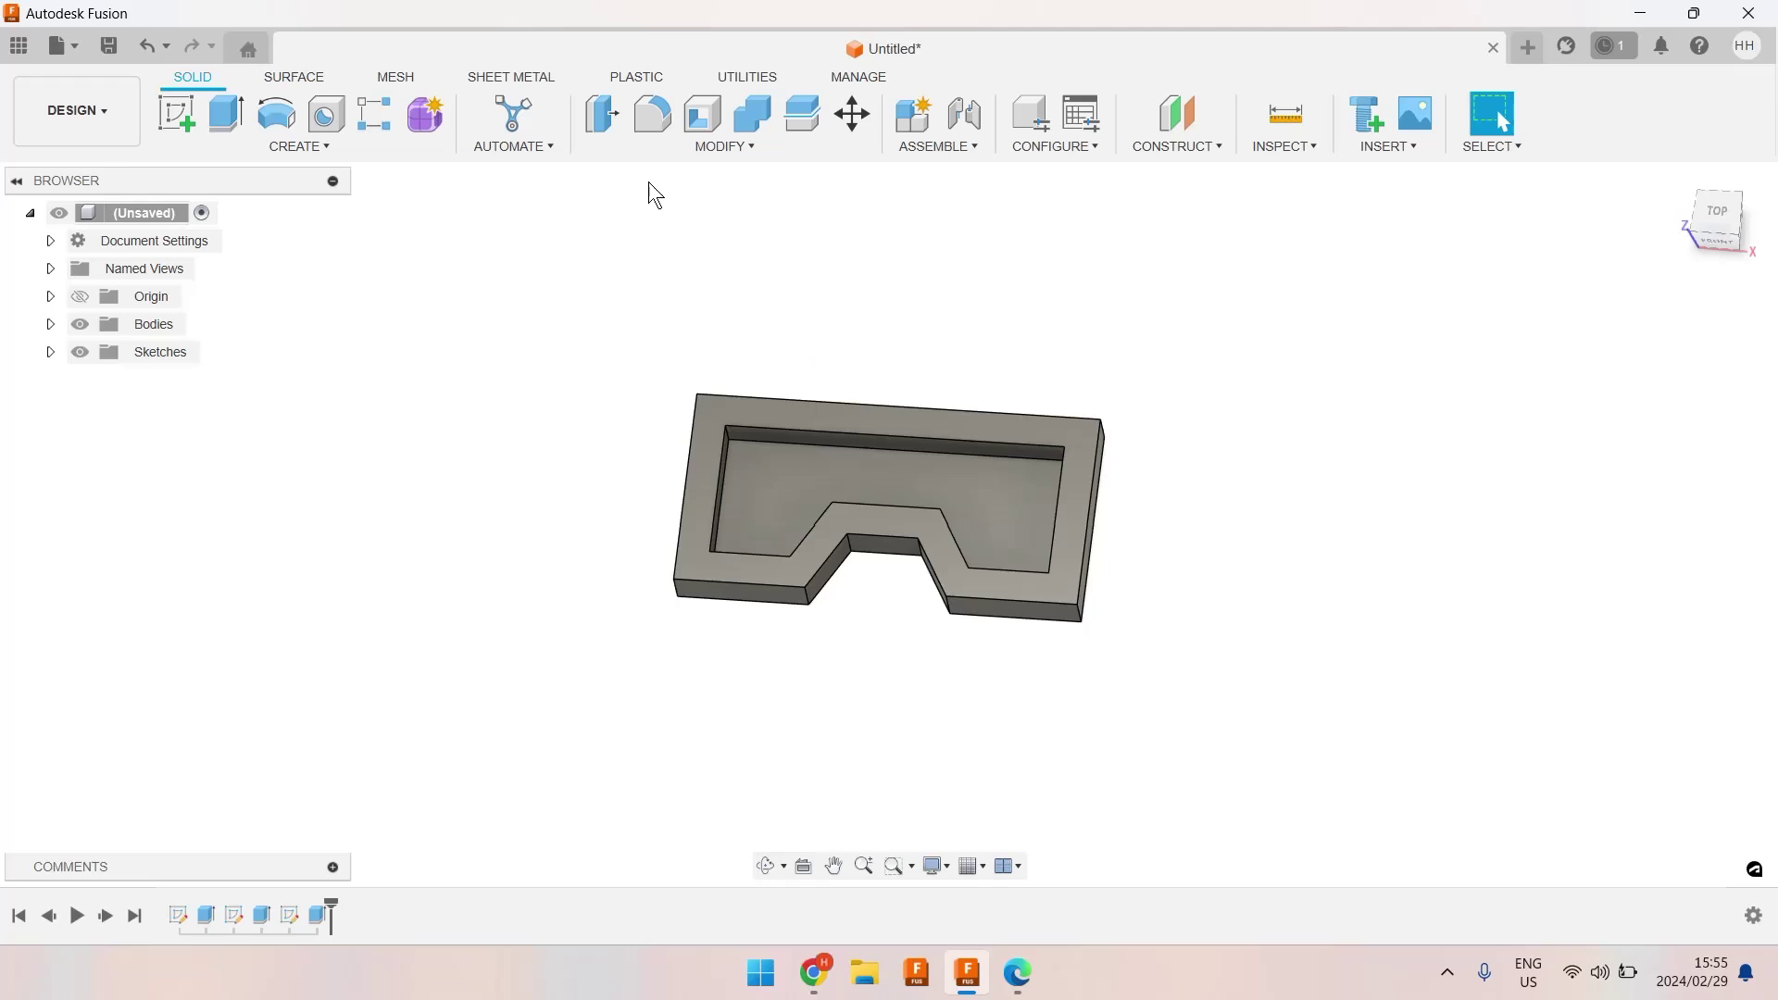
Fillet the eight vertical outer corner edges of the plate, including those of the notch, with a 4.5 mm radius
click(658, 121)
shift+middle_drag(639, 264, 680, 465)
click(693, 477)
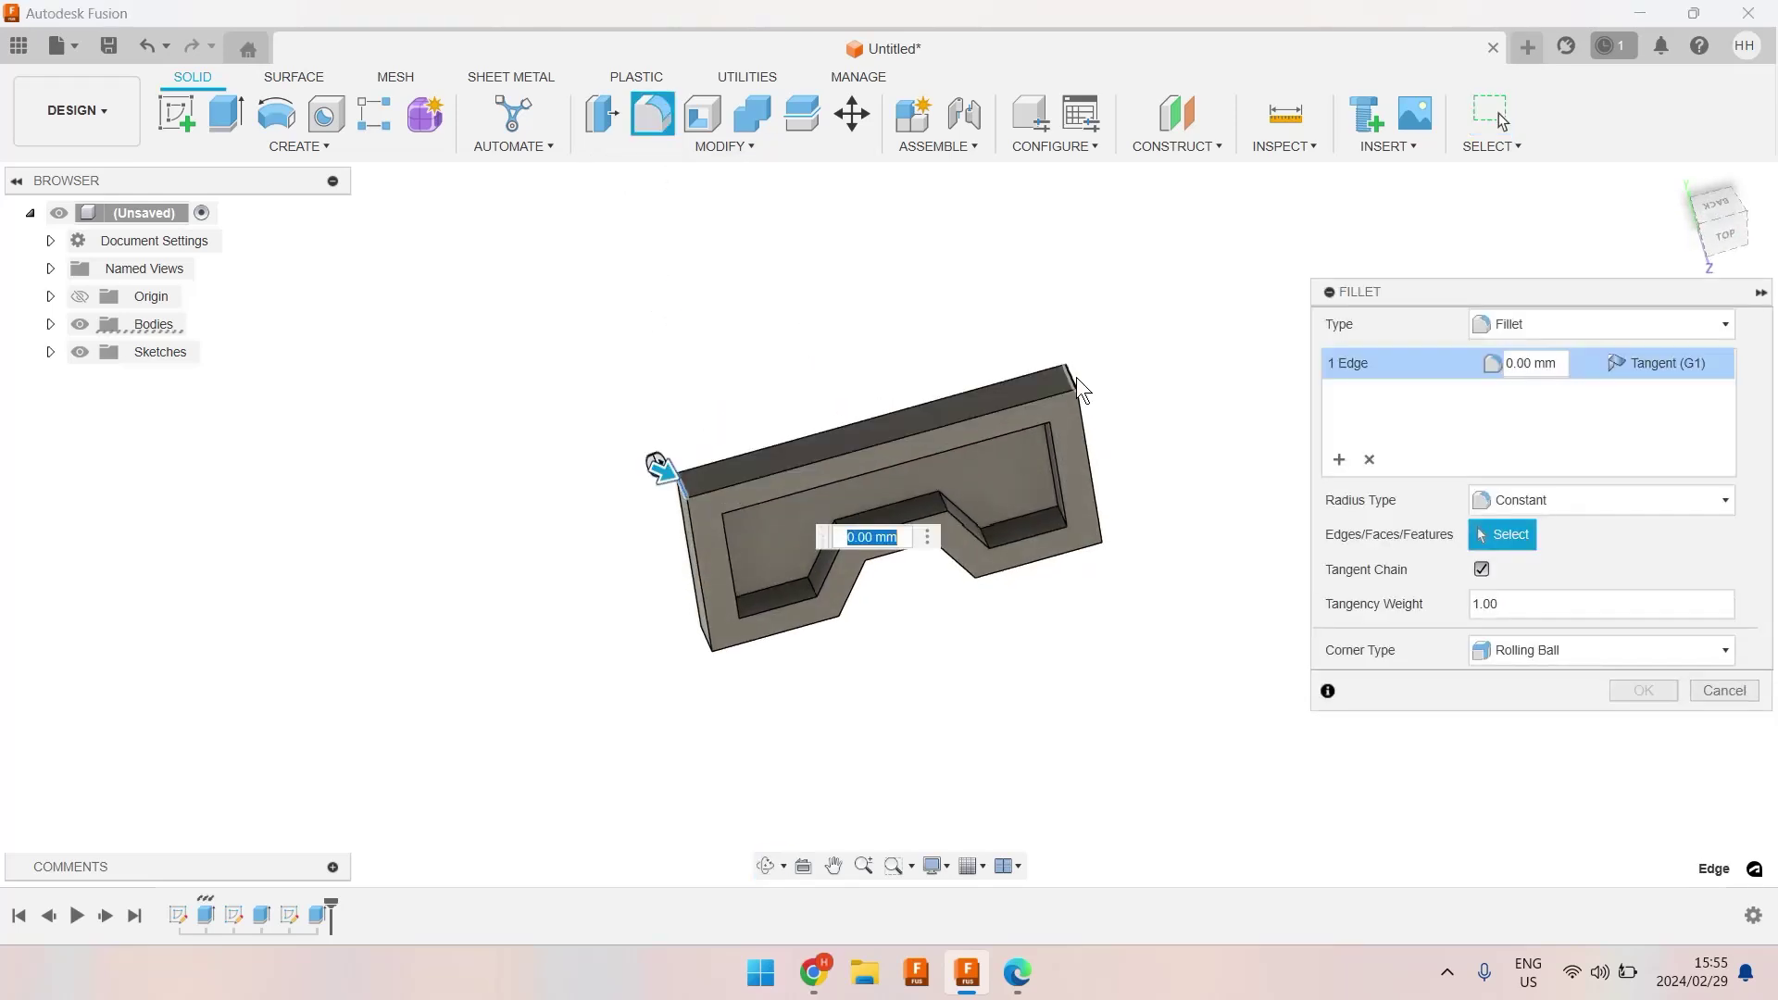
click(1069, 372)
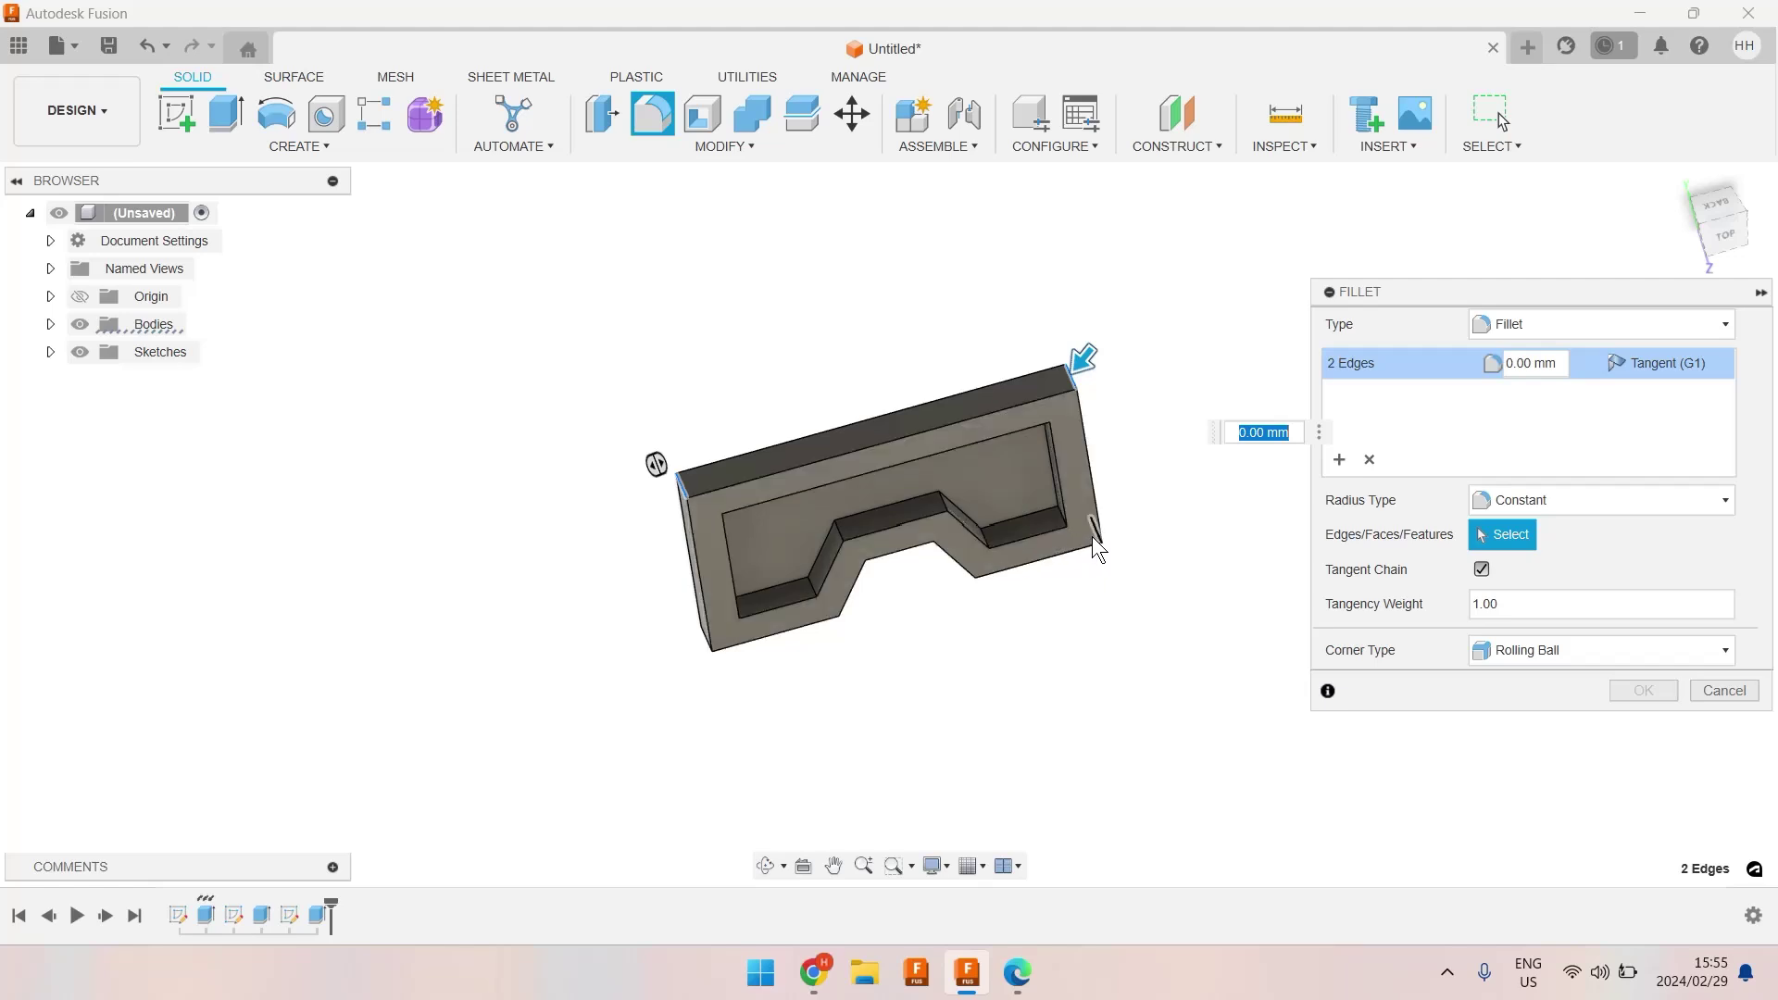
click(1089, 532)
click(976, 564)
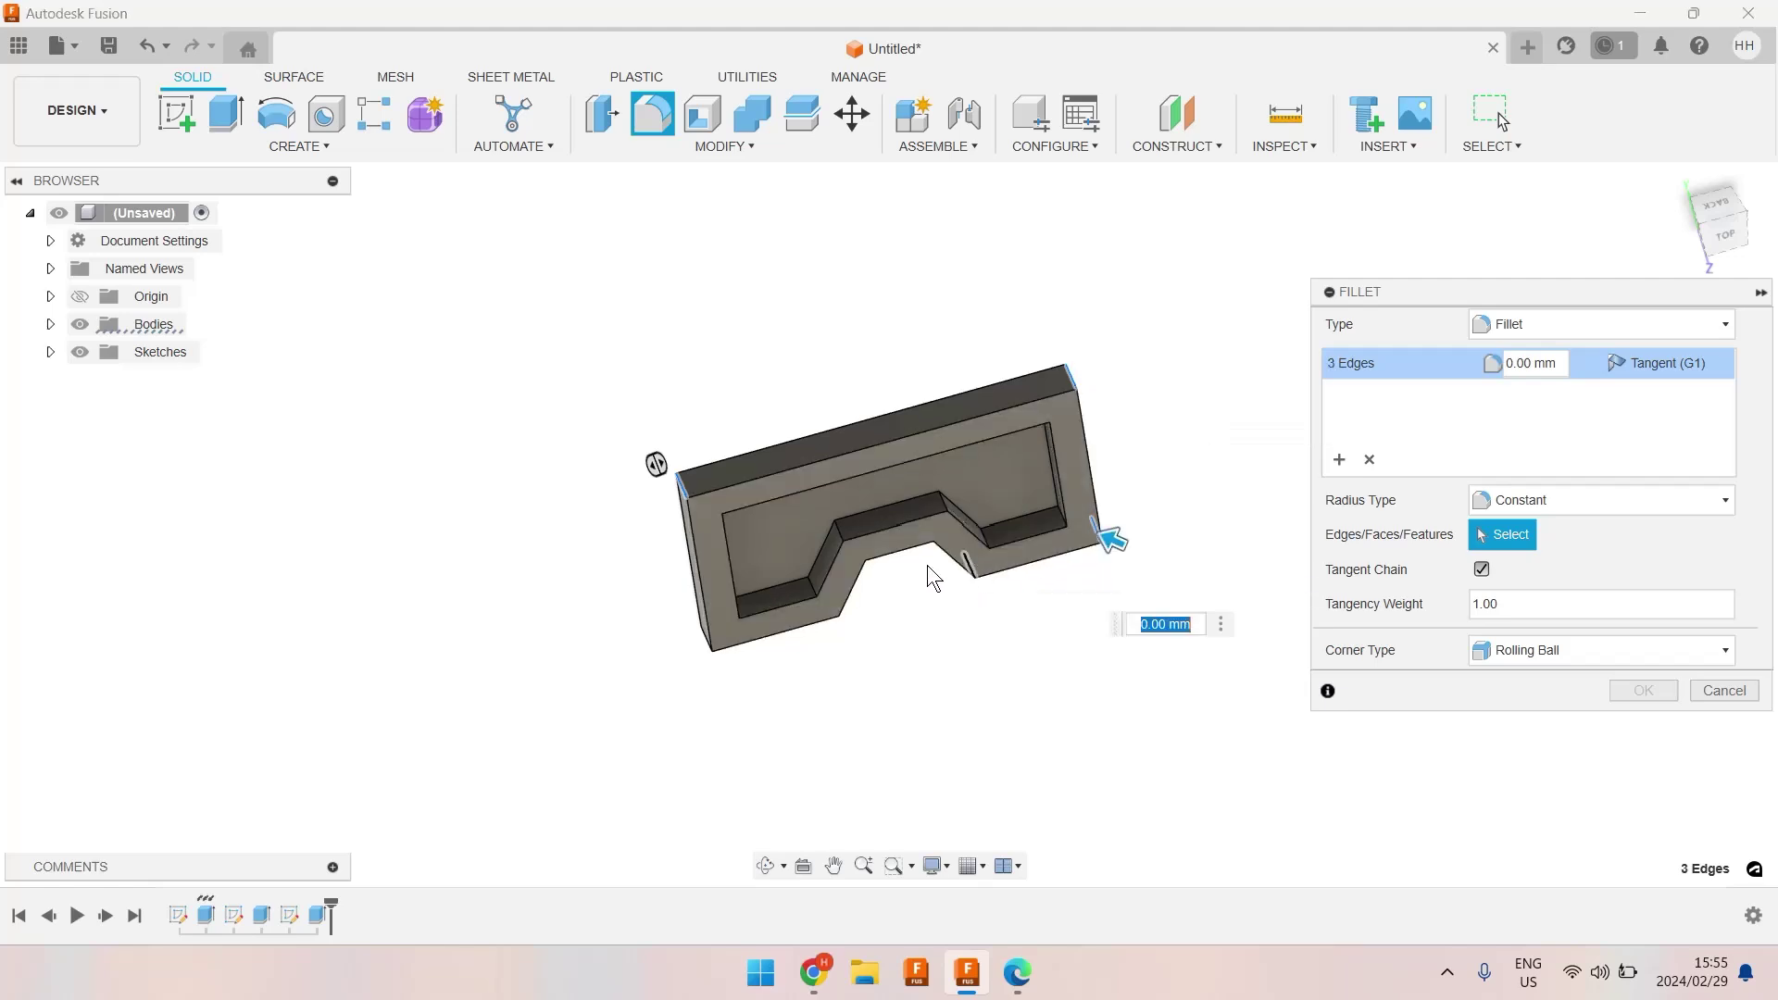
click(859, 553)
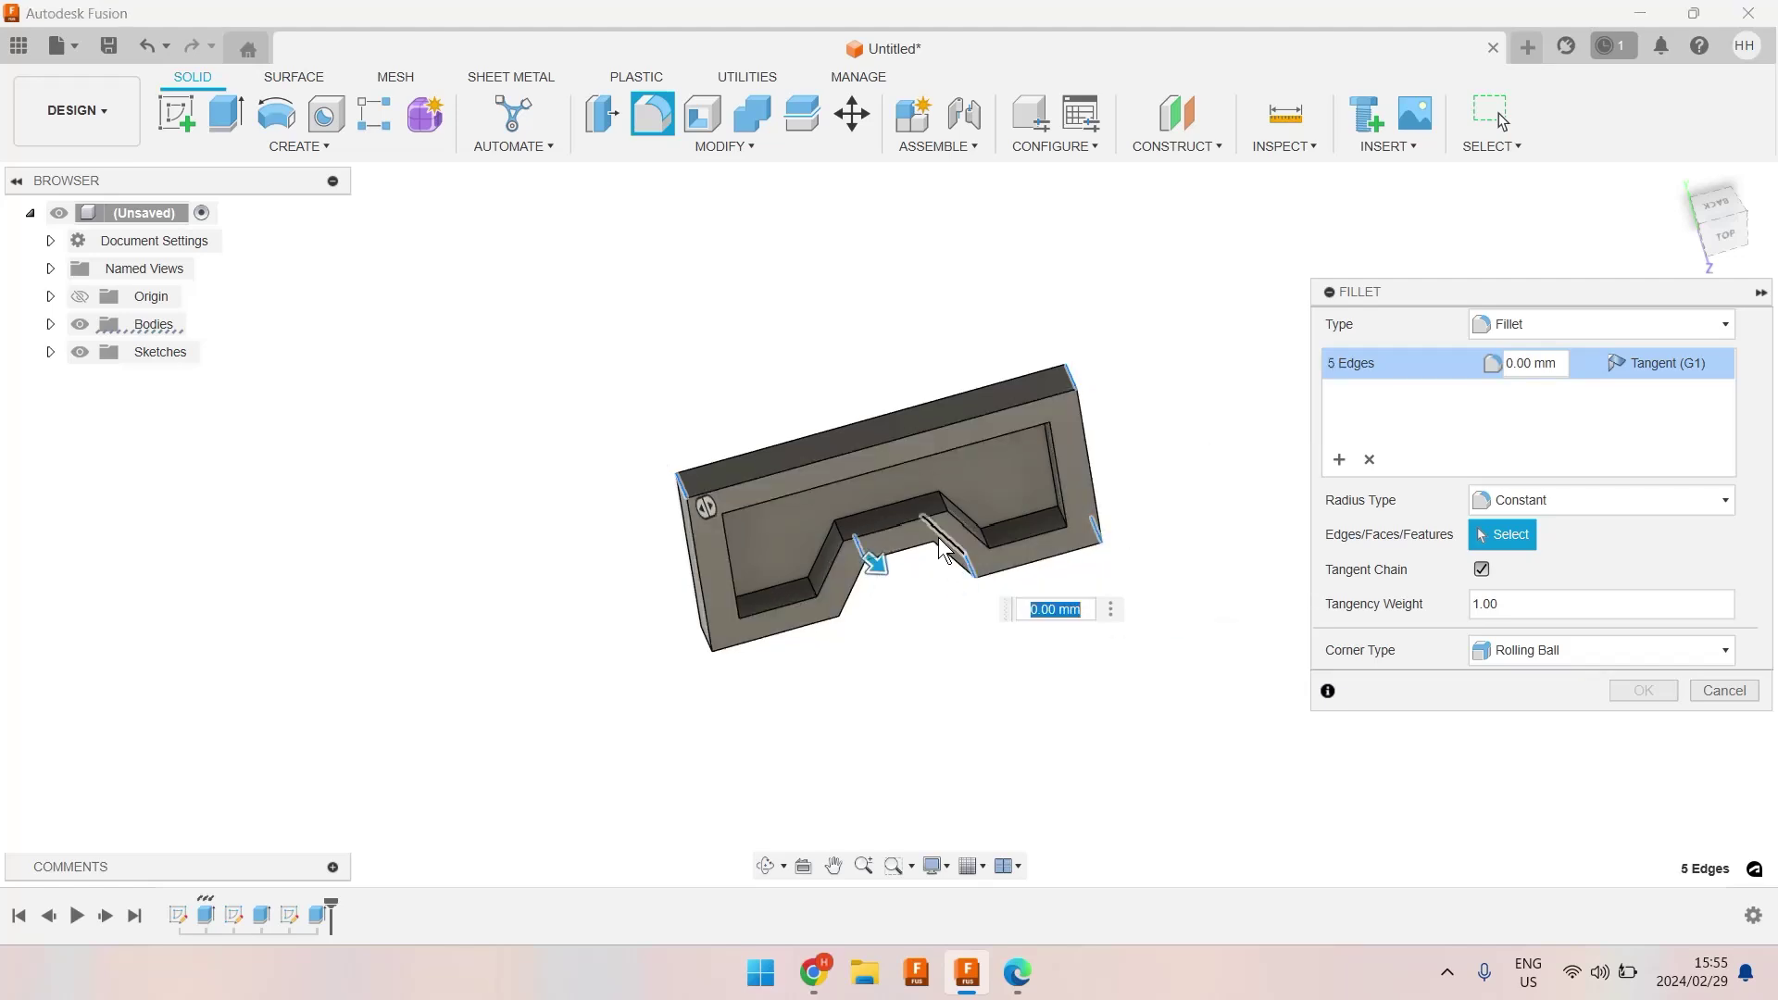
click(930, 532)
click(833, 602)
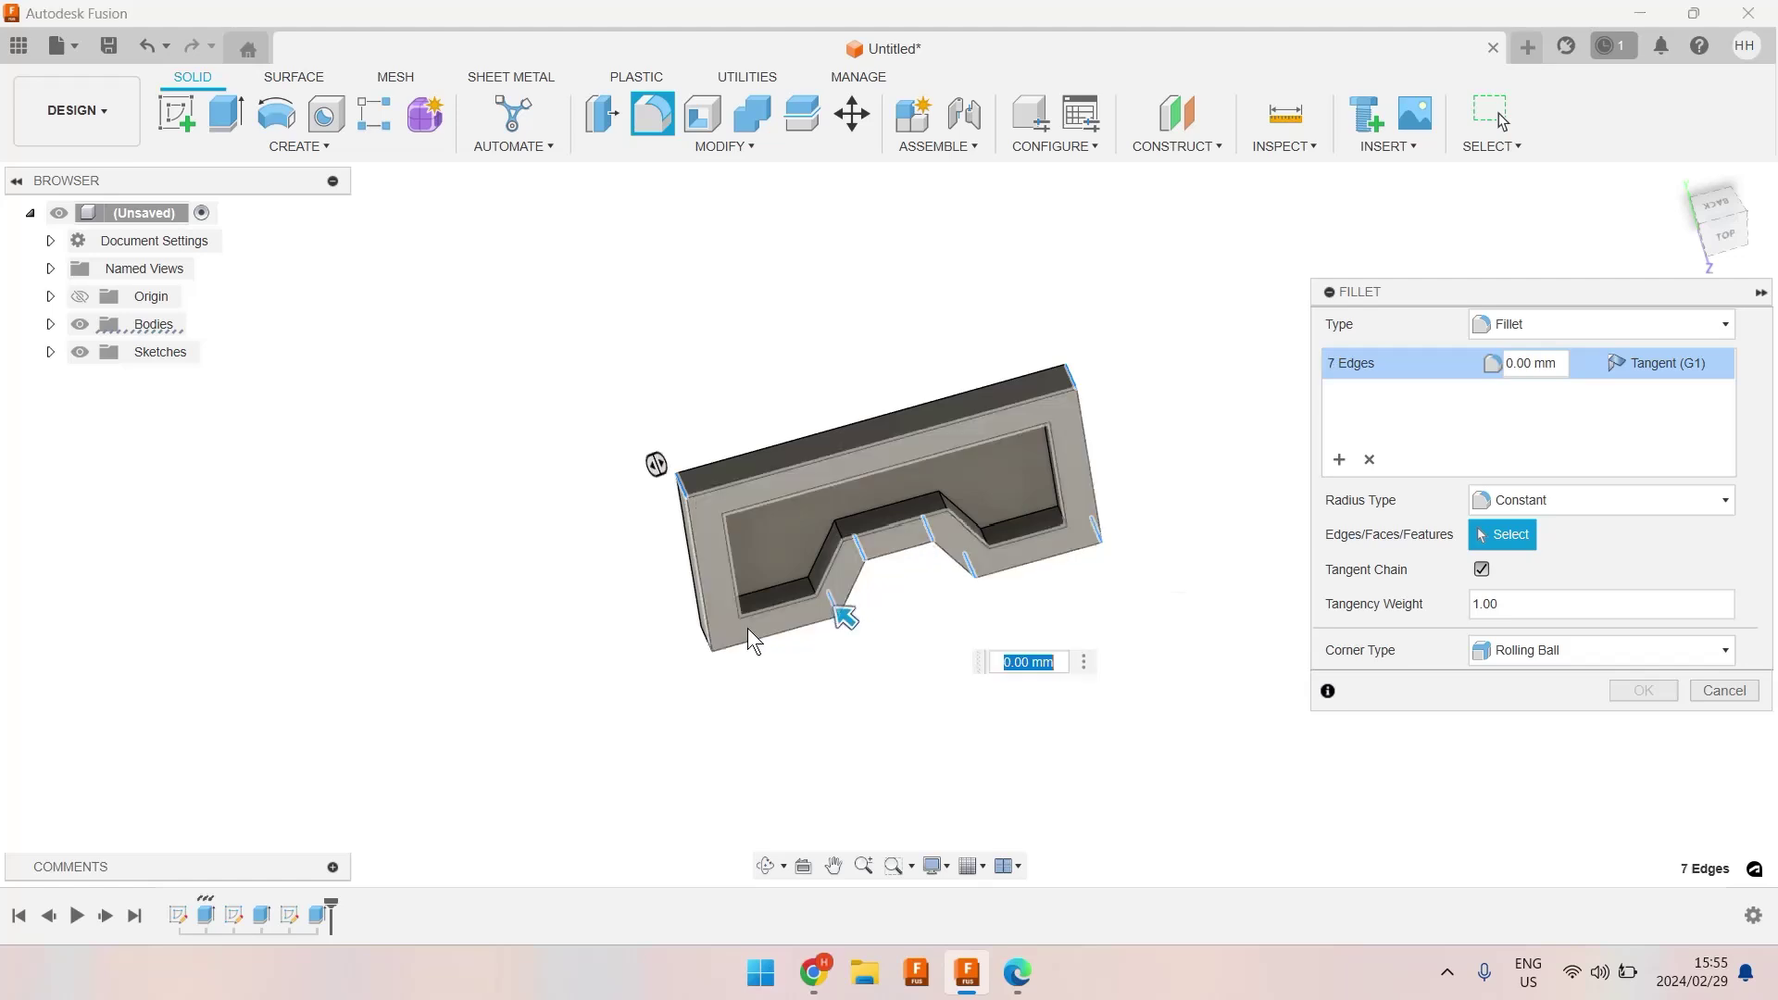
shift+middle_drag(727, 639, 742, 487)
click(718, 579)
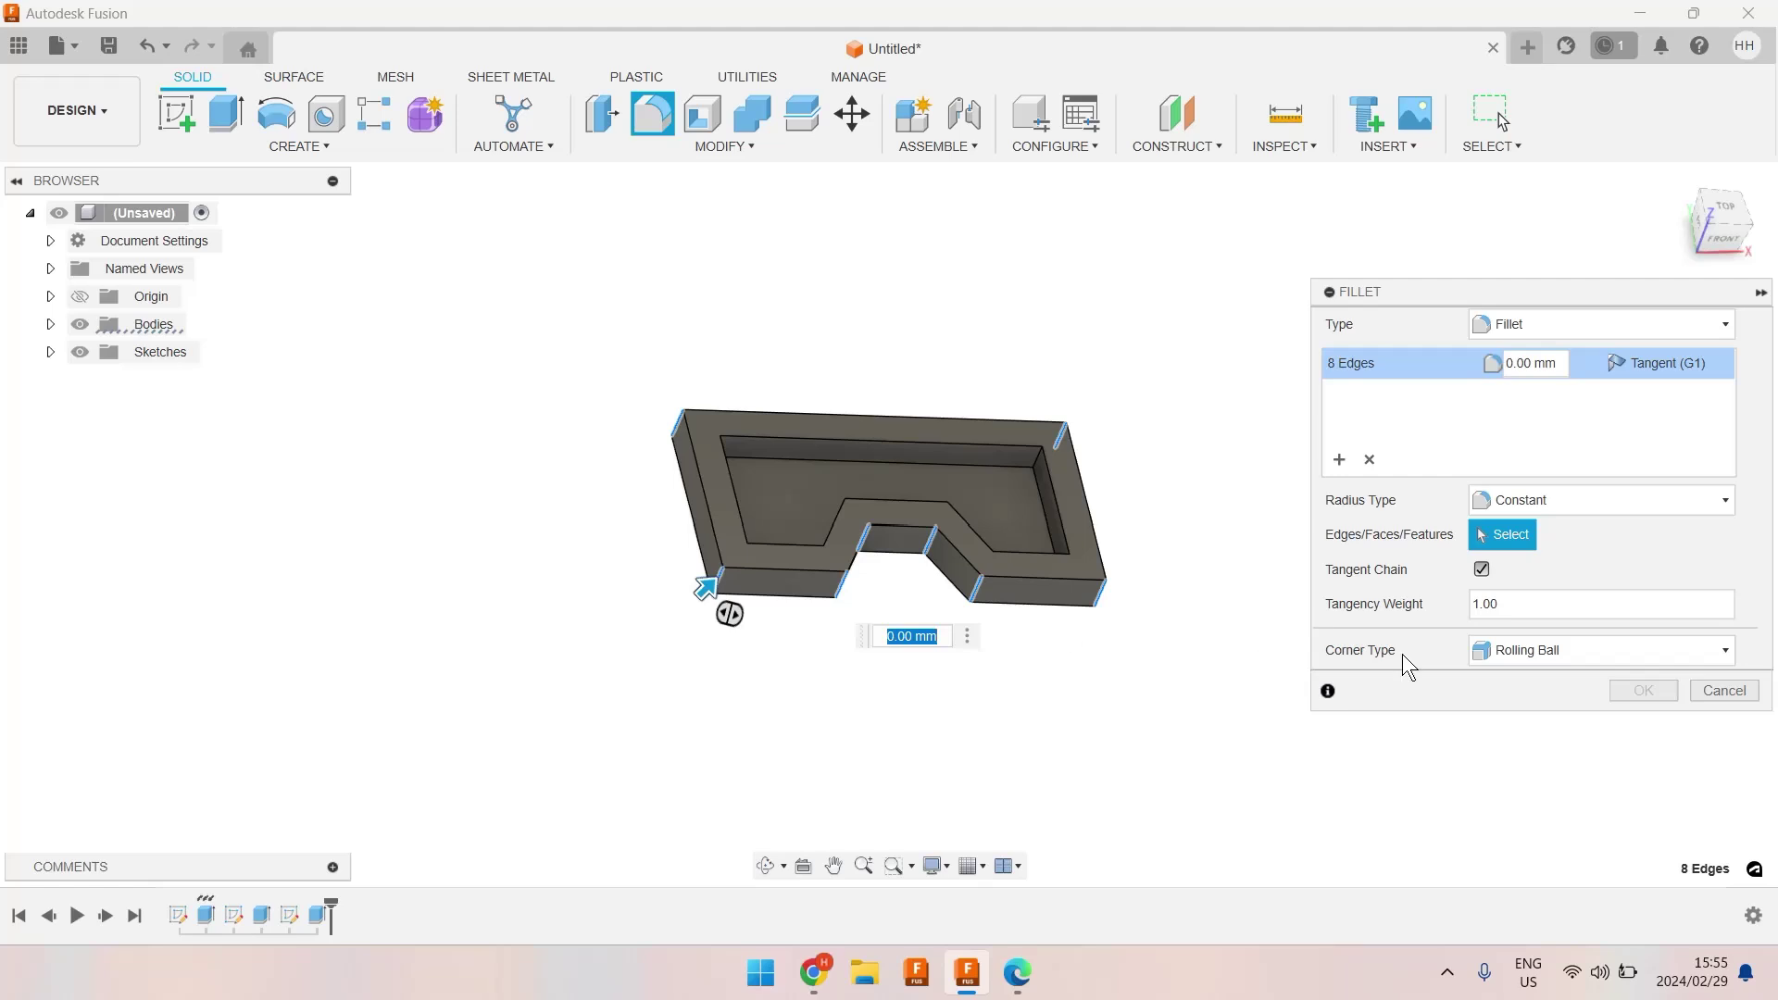
click(1523, 368)
double_click(1523, 367)
text(4.5)
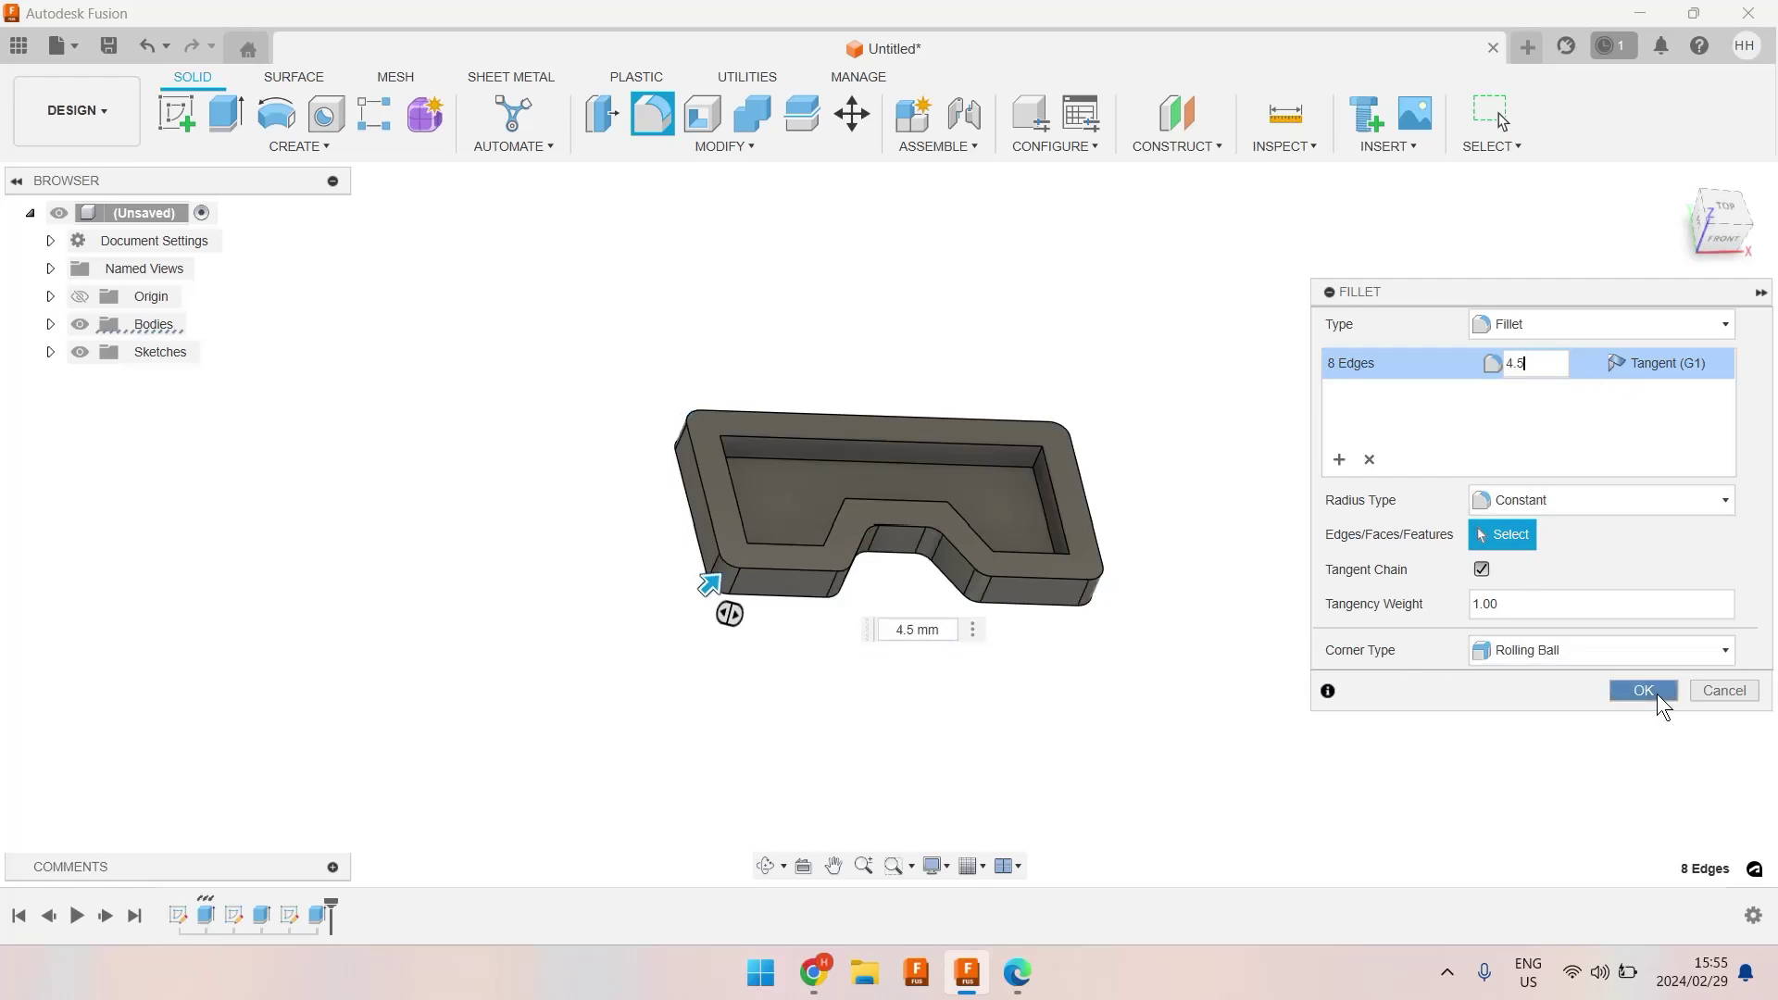
click(1657, 693)
shift+middle_drag(1175, 513, 1142, 536)
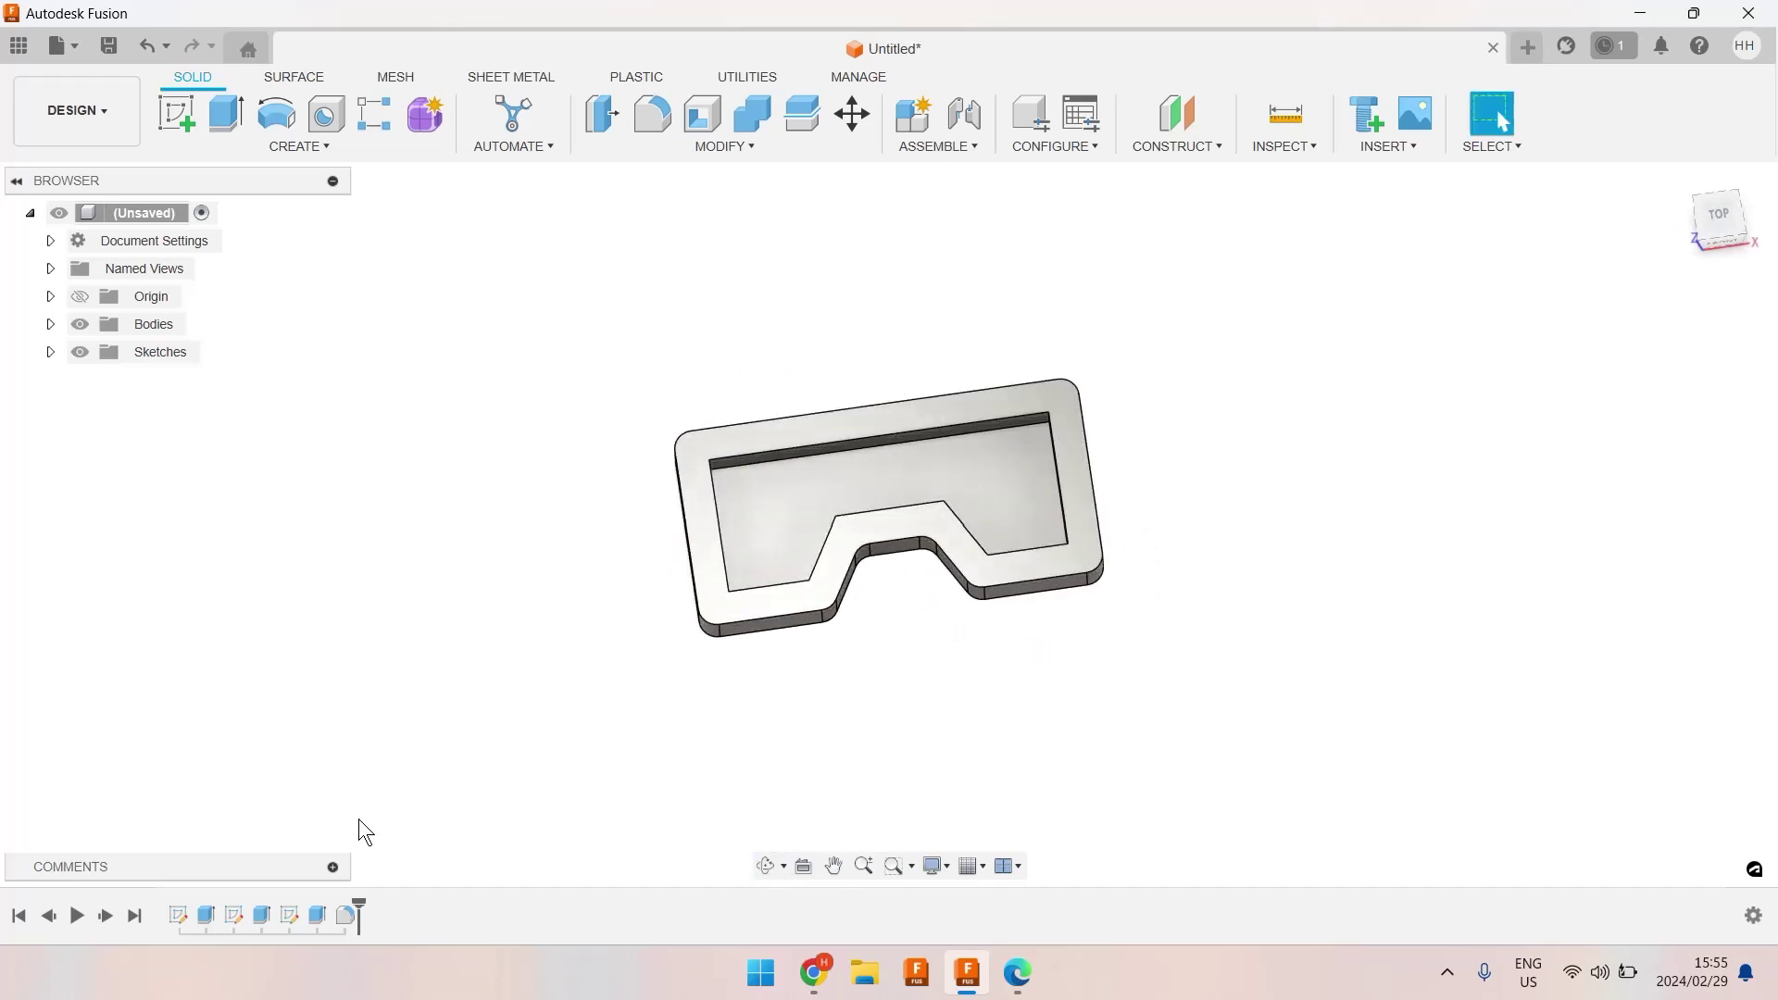
Edit the corner fillet to also include the eight vertical corner edges inside the pocket
double_click(351, 915)
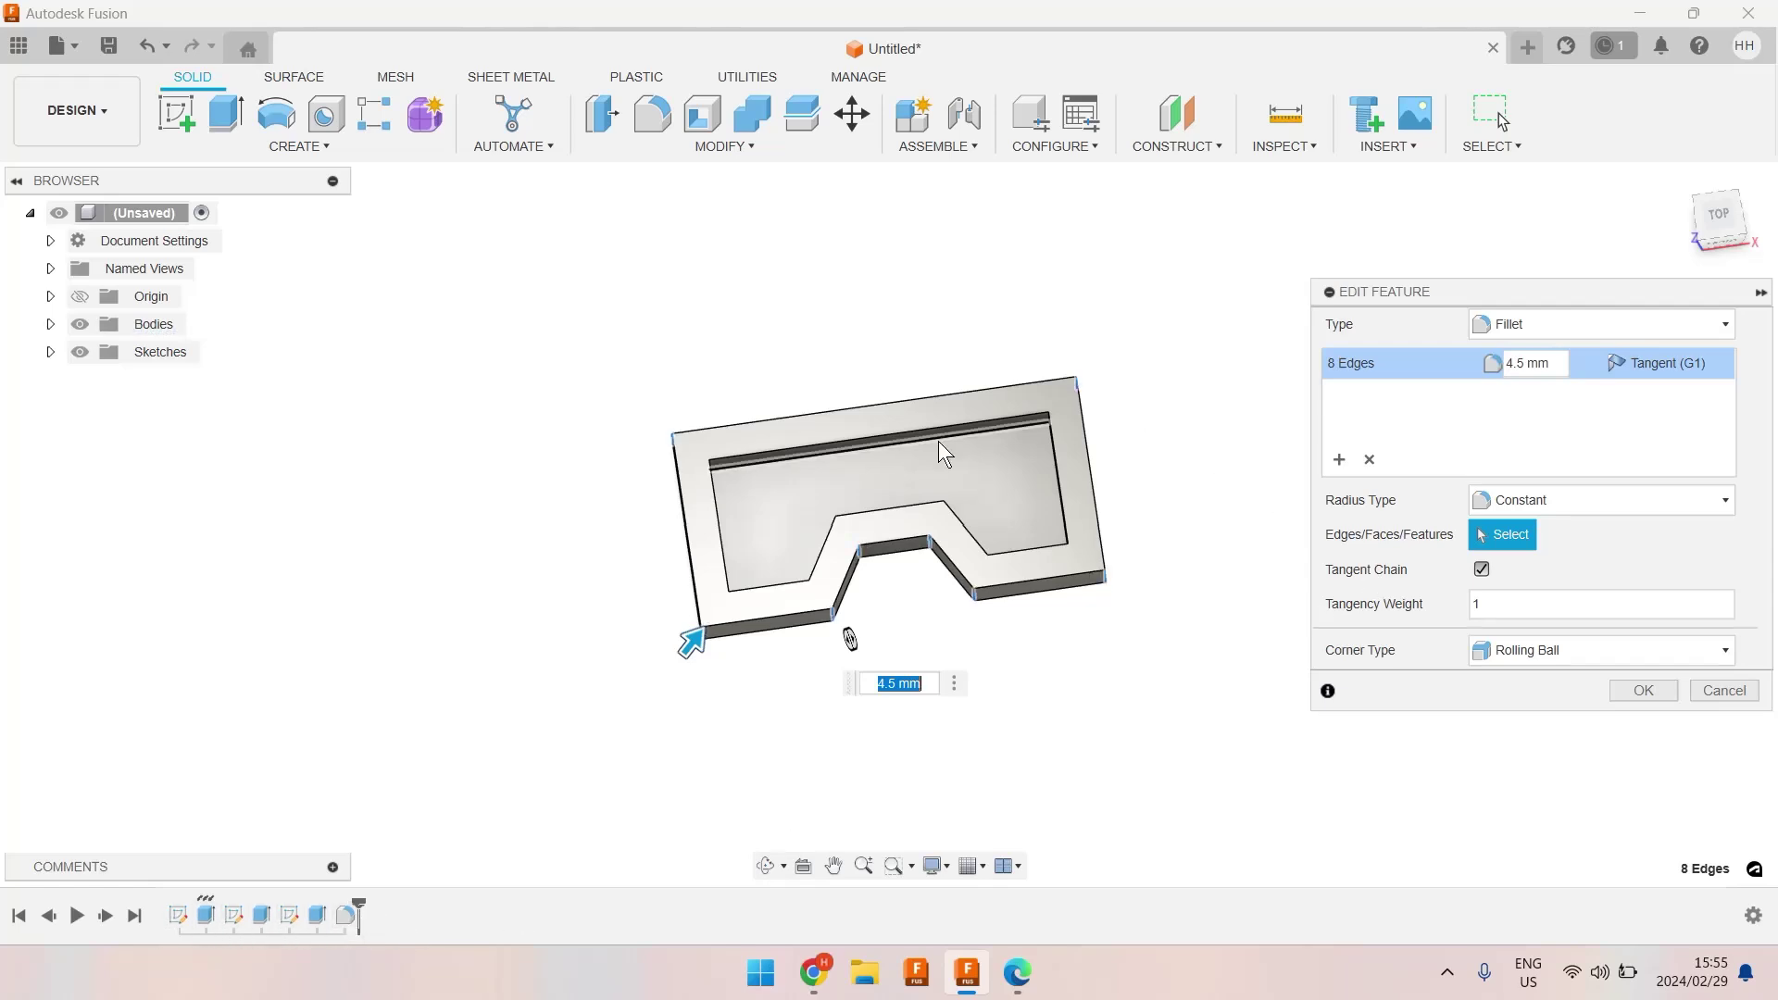
shift+middle_drag(937, 441, 1019, 408)
click(820, 414)
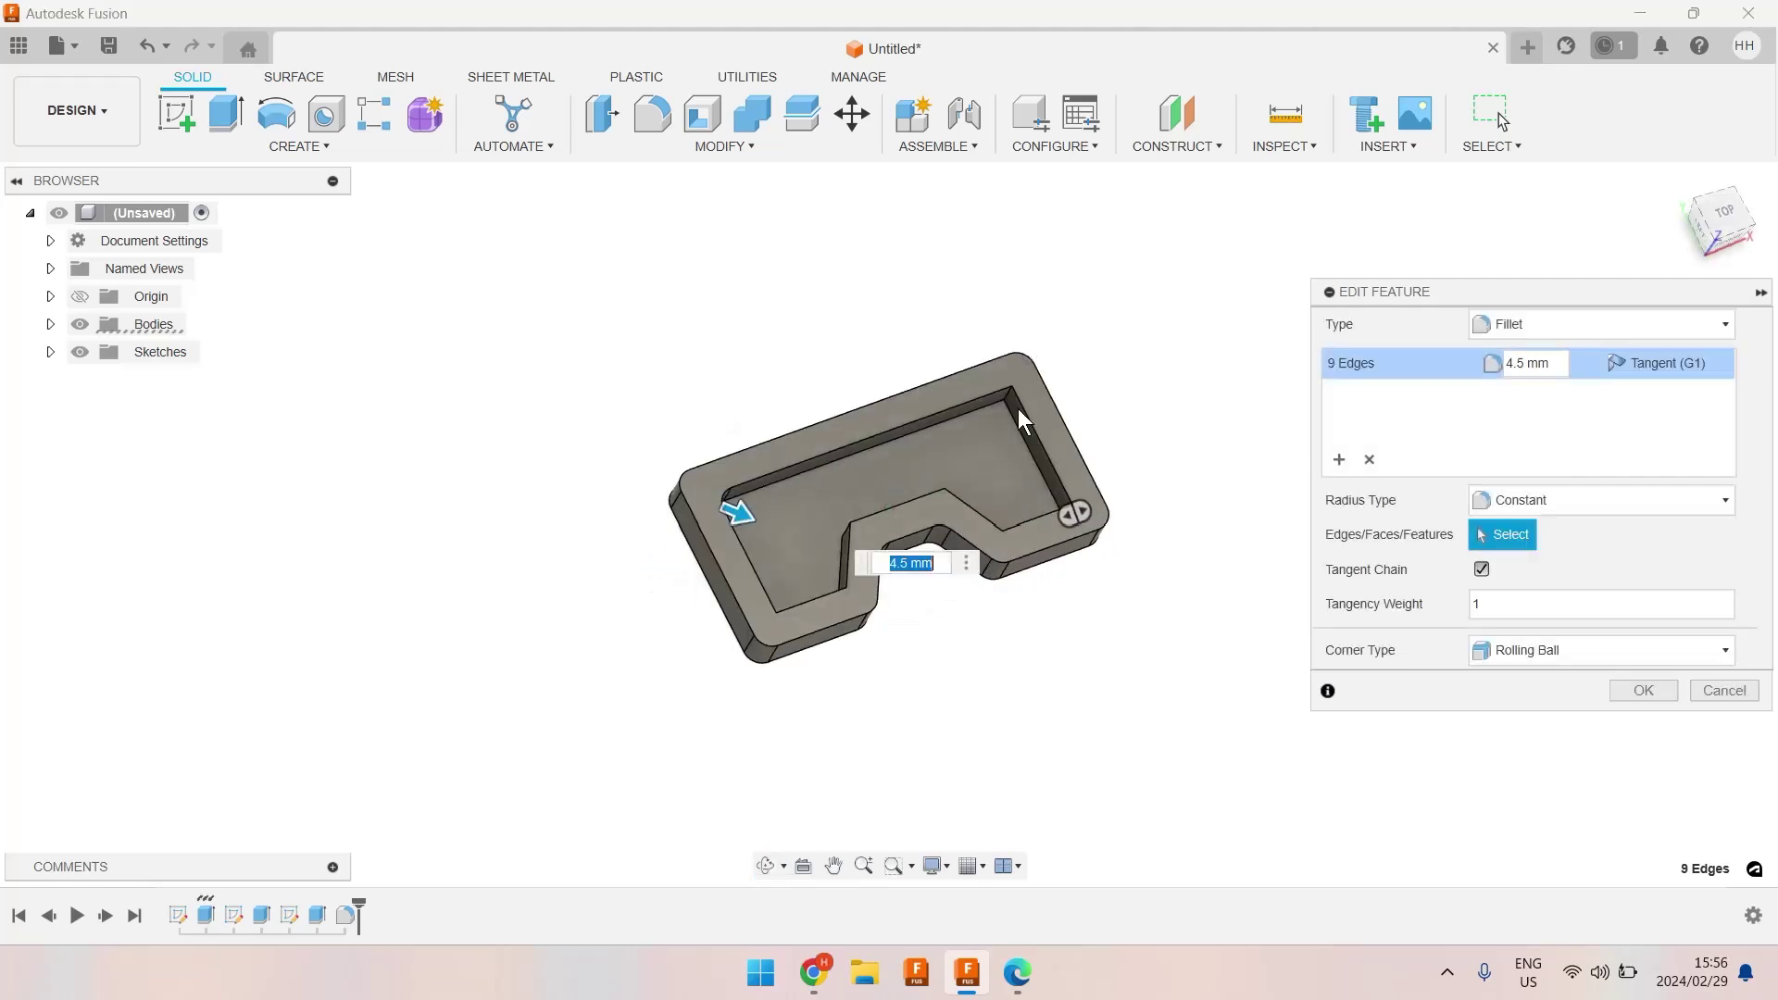
click(1005, 398)
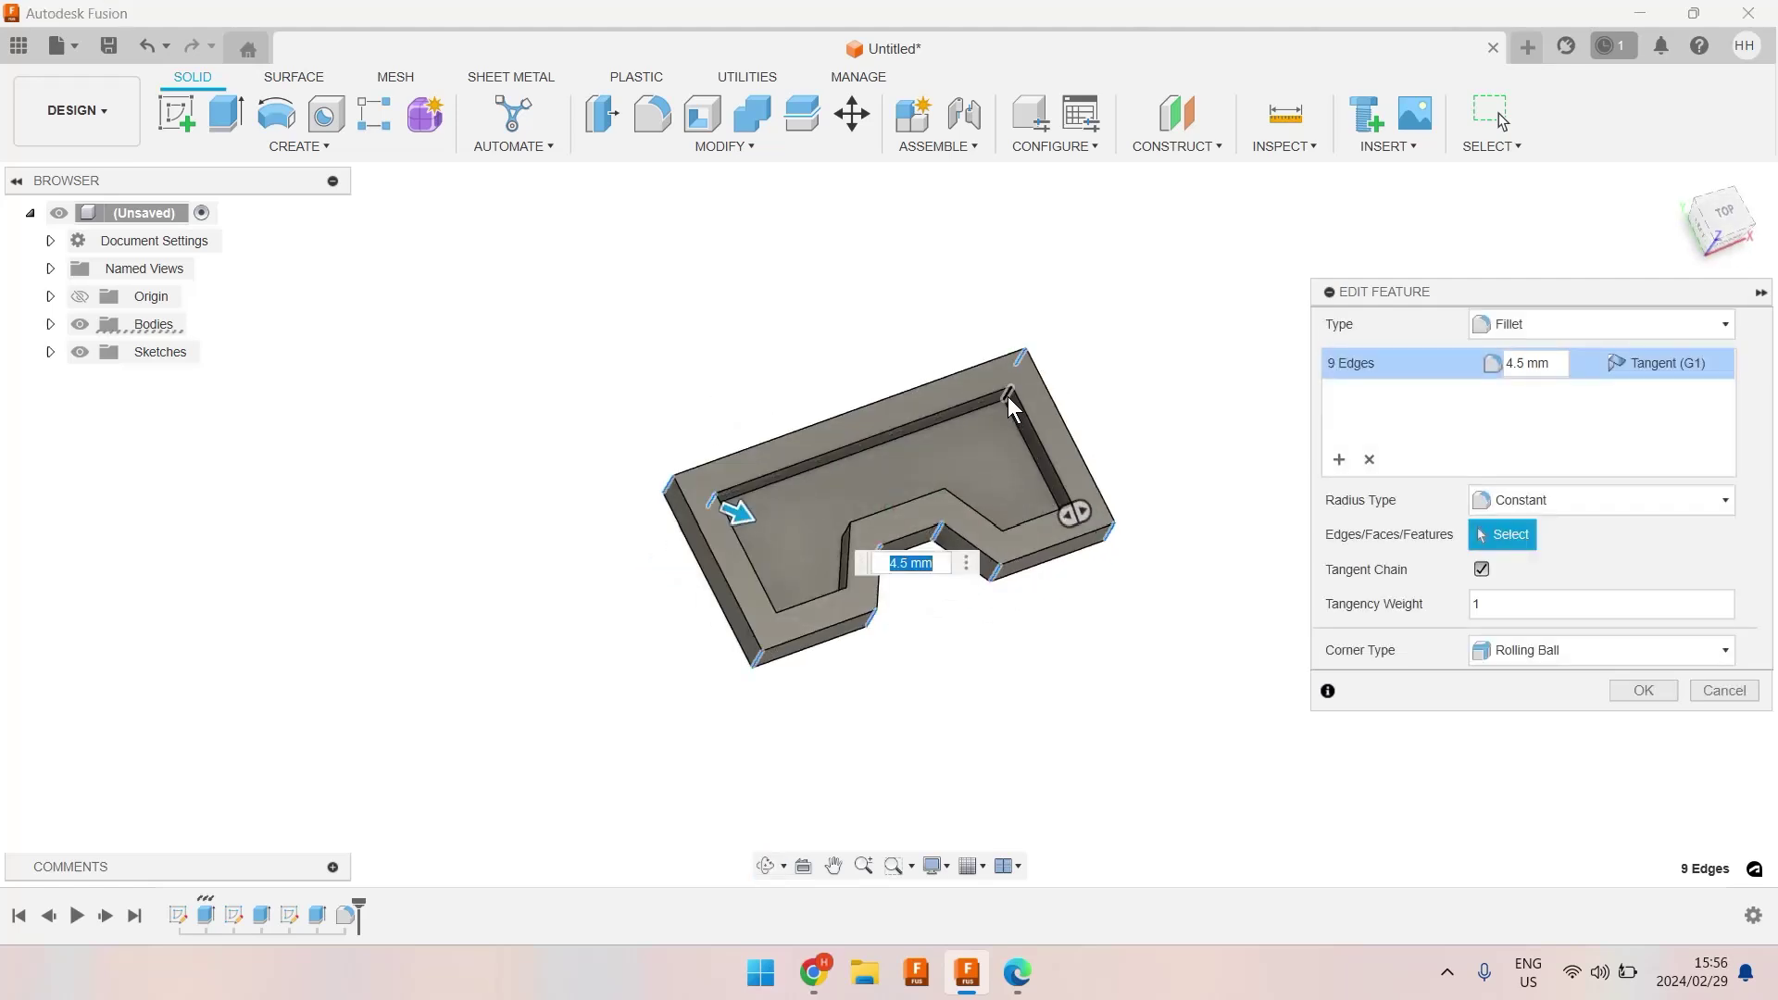
mouse_move(1005, 398)
shift+middle_down()
mouse_move(1044, 476)
mouse_move(1032, 439)
mouse_move(997, 424)
shift+middle_up()
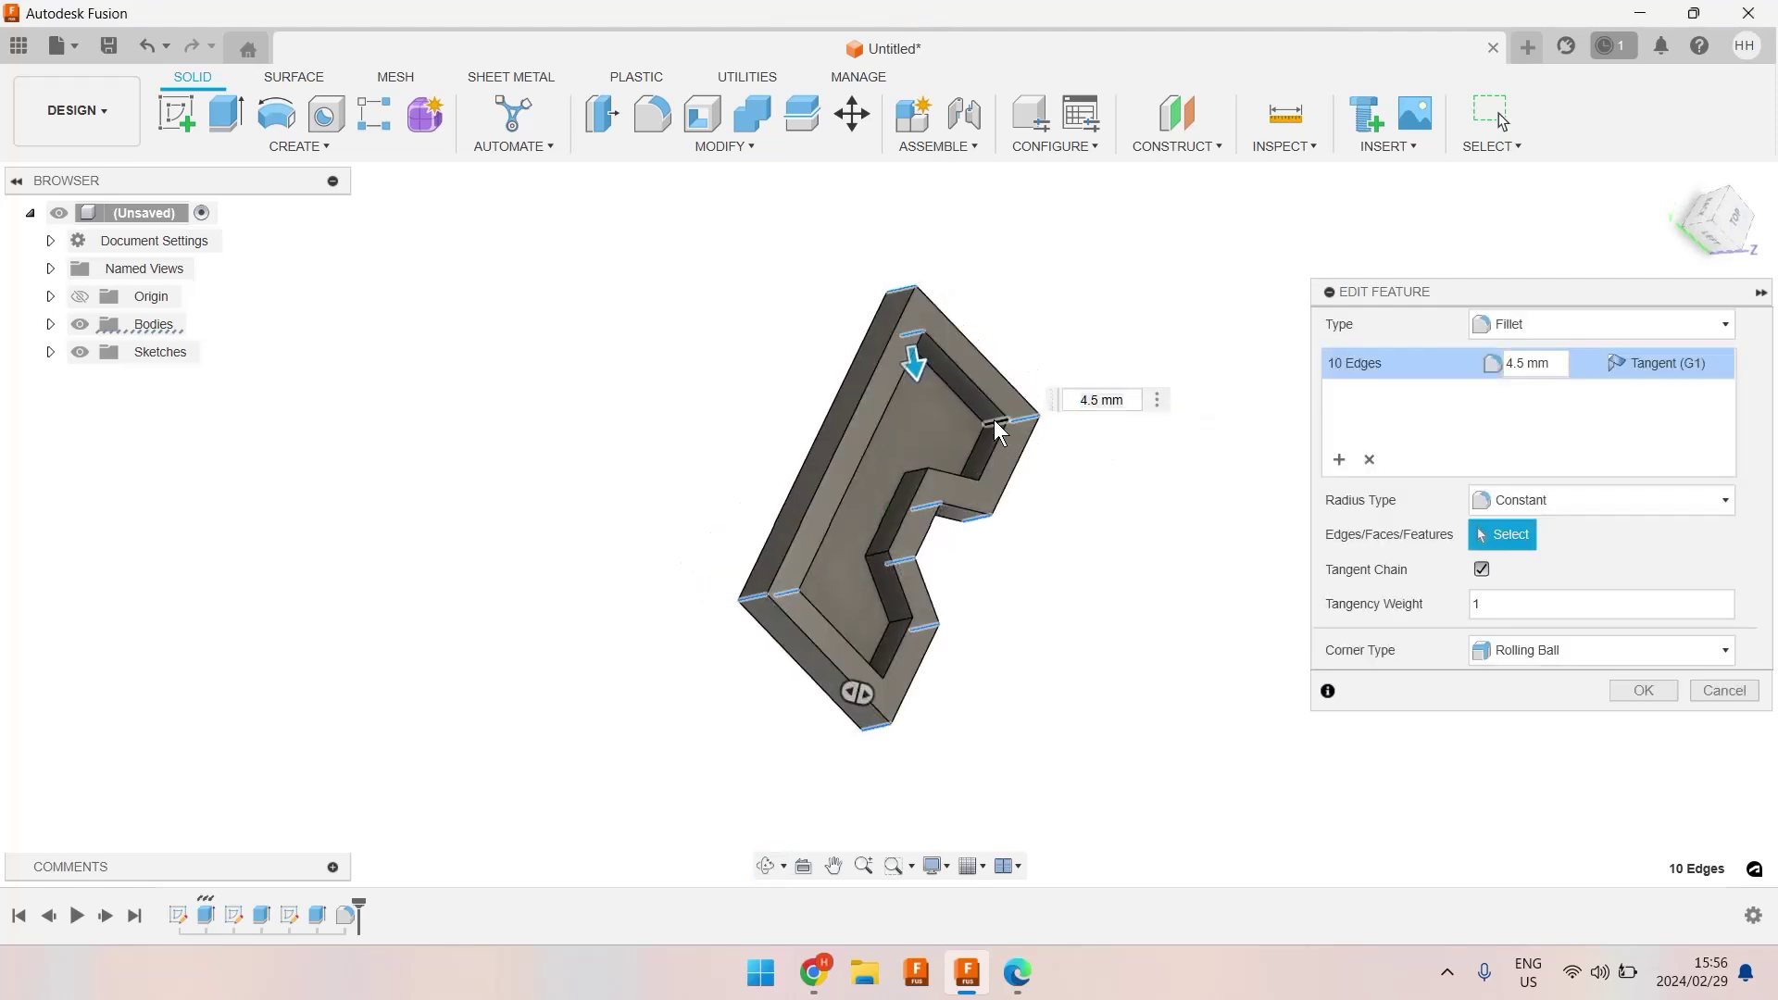
click(993, 419)
click(920, 466)
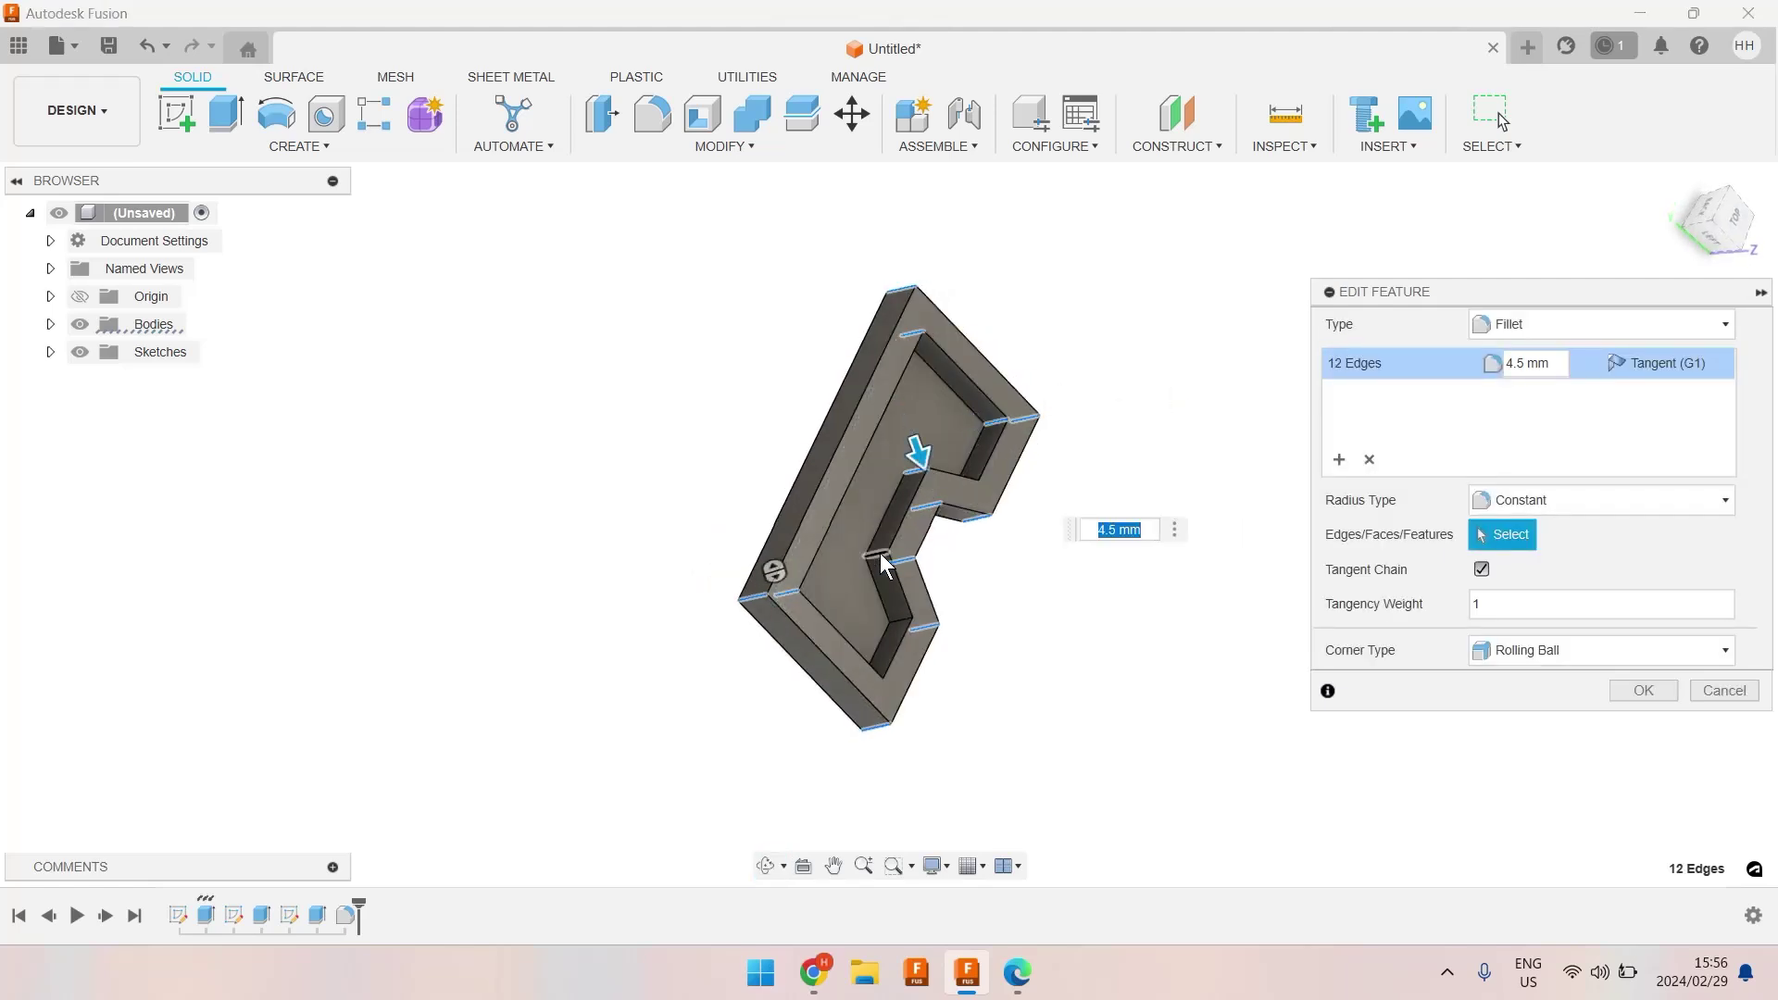
click(880, 553)
click(899, 619)
shift+middle_drag(977, 658, 761, 683)
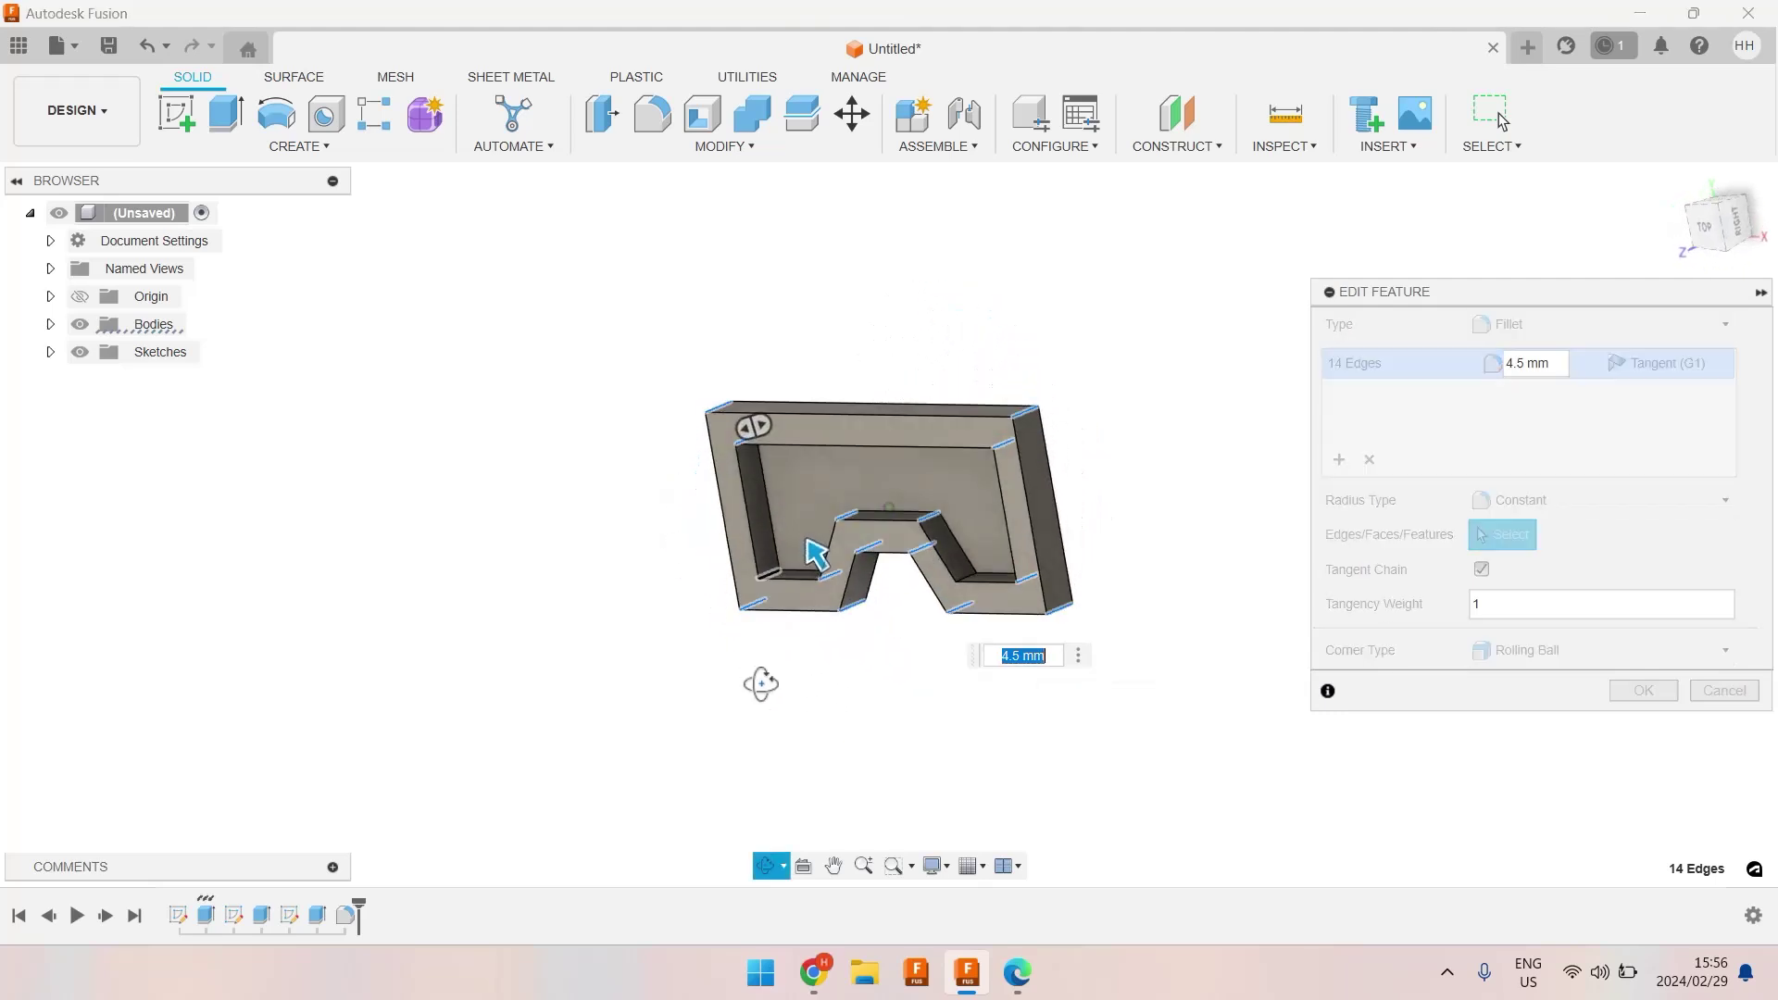
click(771, 560)
shift+middle_drag(770, 561, 905, 413)
click(881, 398)
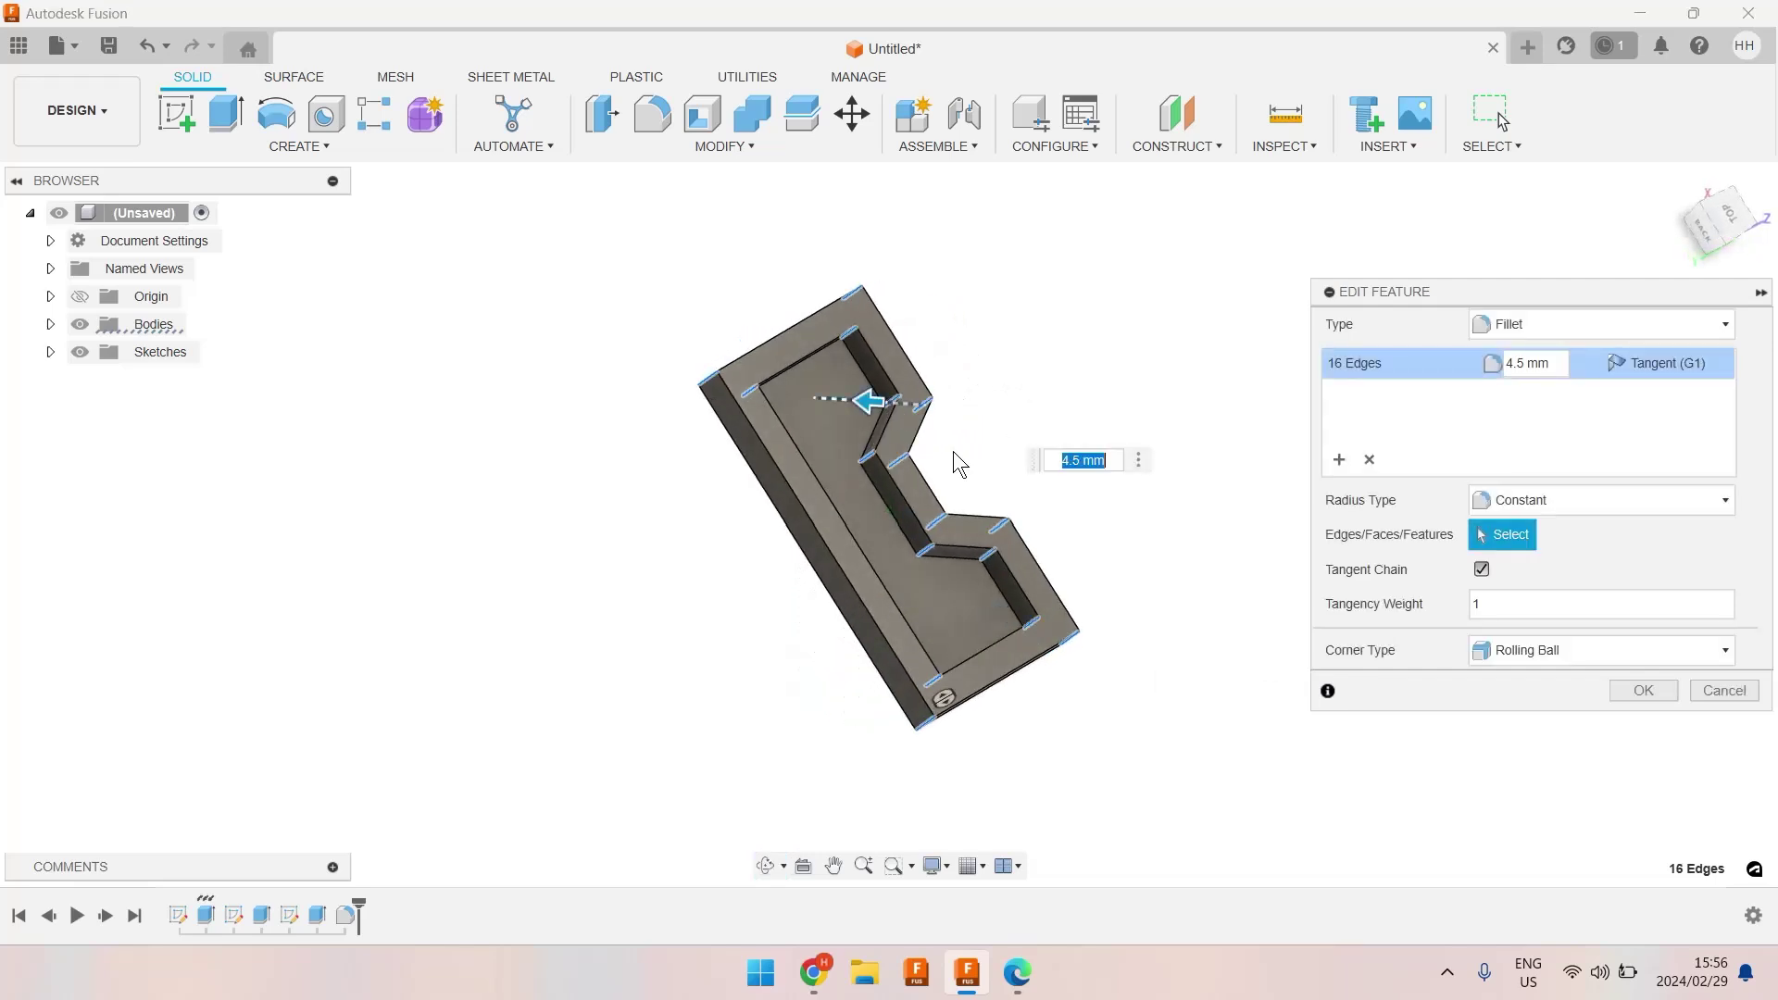
shift+middle_drag(1263, 665, 1114, 667)
click(1644, 691)
shift+middle_drag(1246, 618, 1084, 607)
key(Escape)
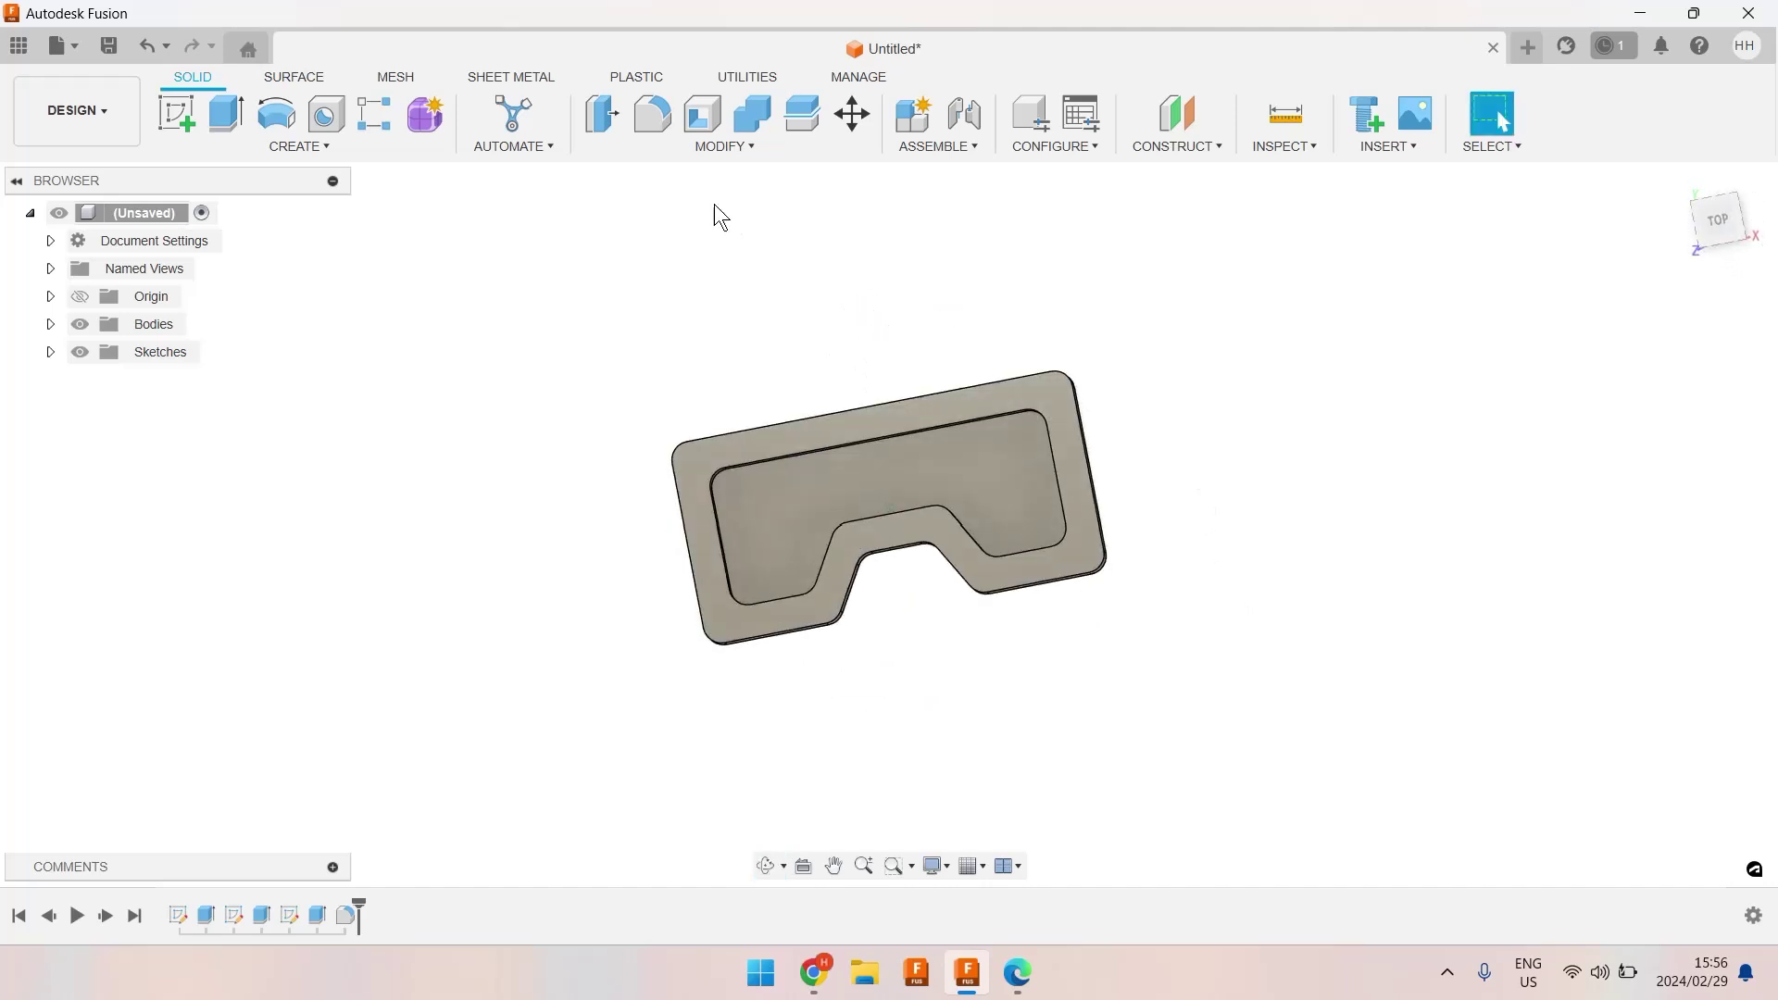
Chamfer the edges of the plate's top rim face with an equal distance of 0.25 mm
click(664, 154)
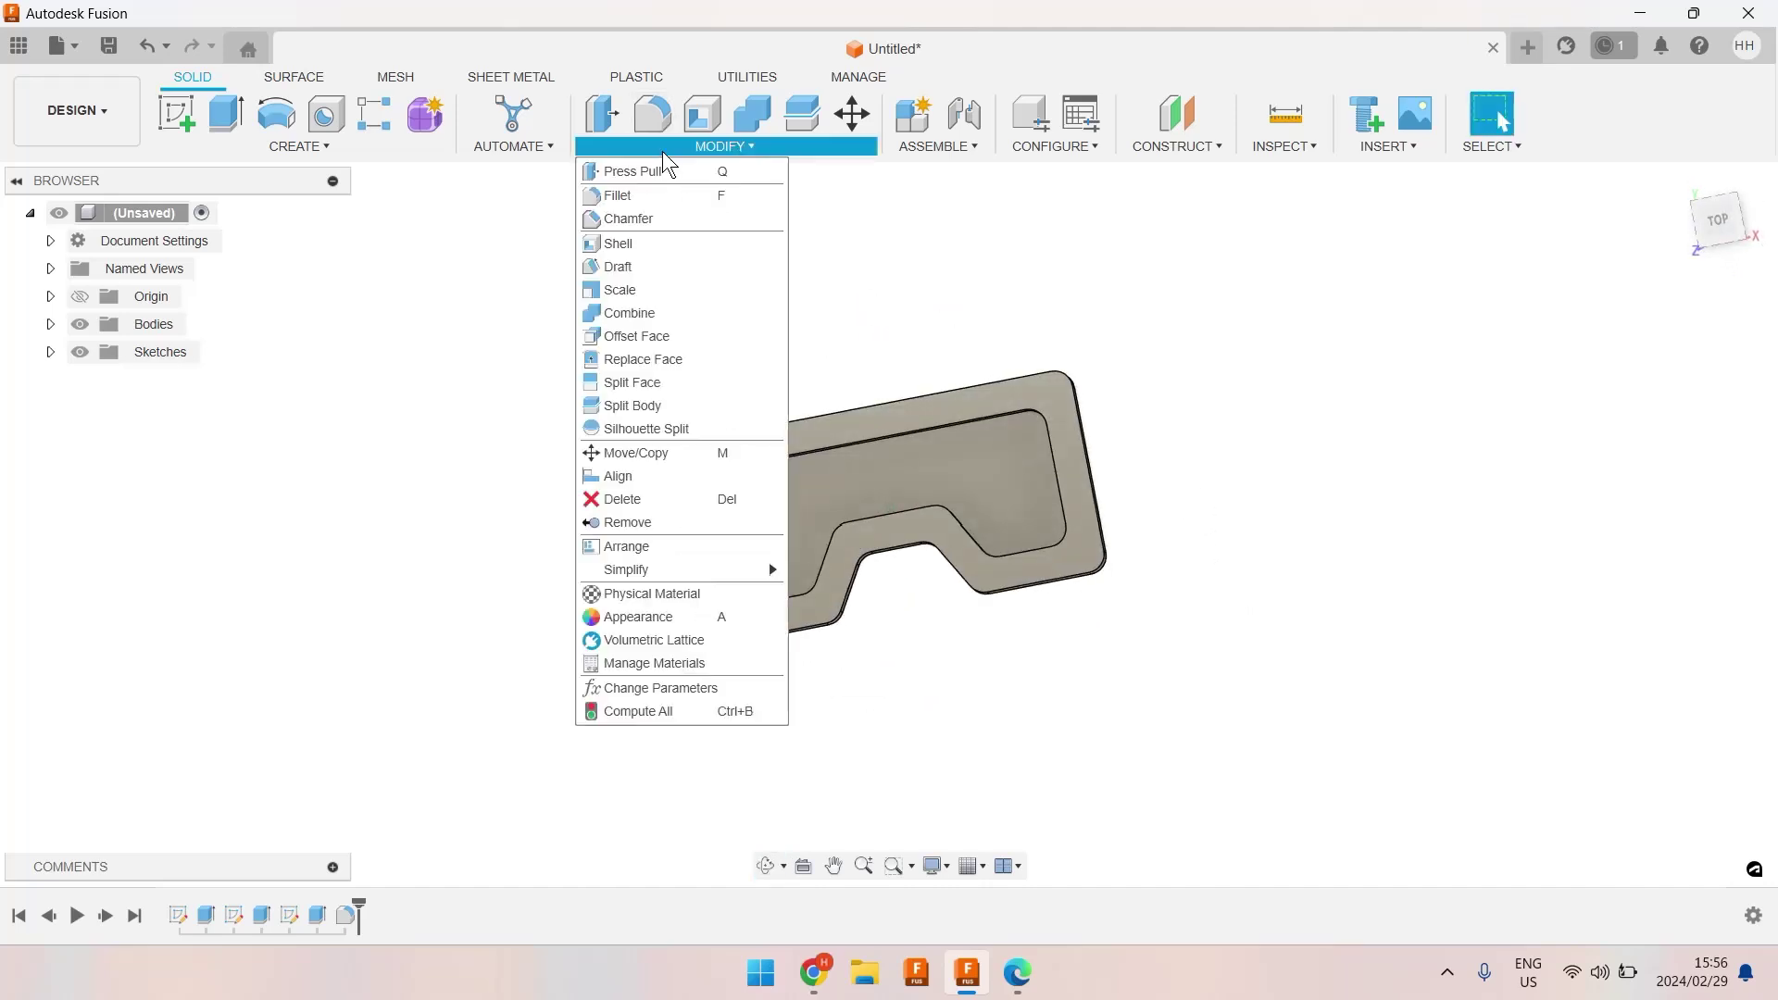
click(641, 209)
click(802, 437)
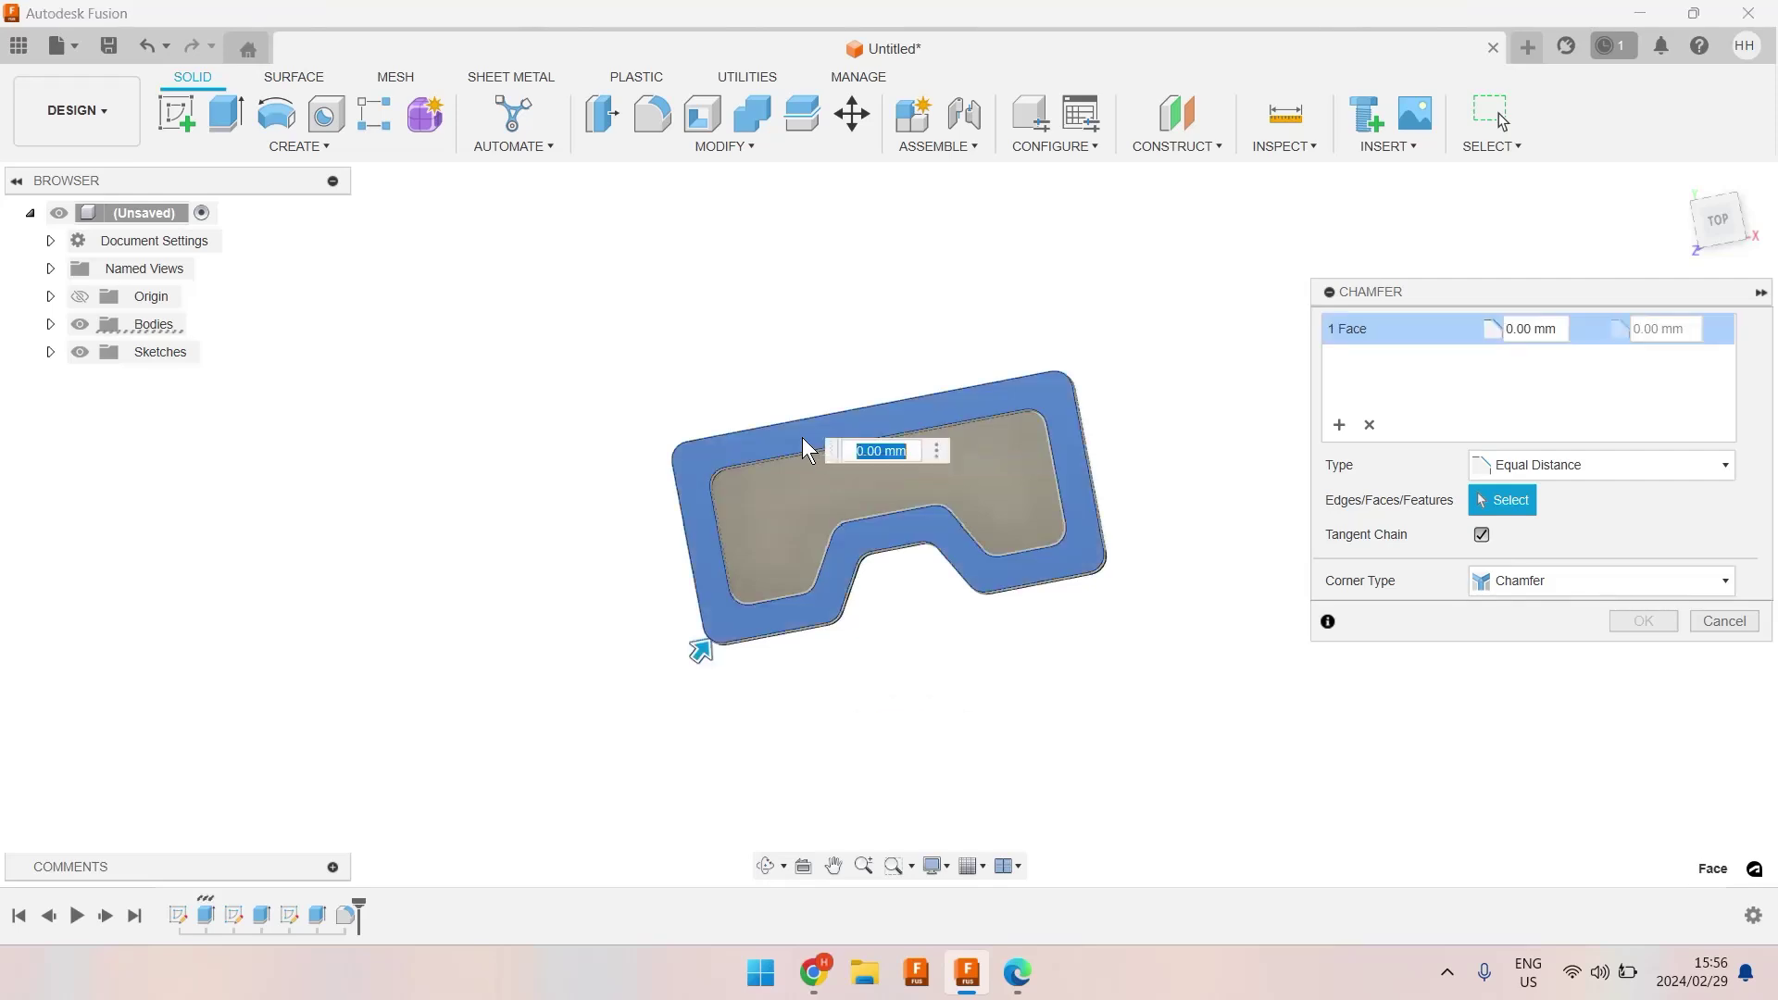
text(0.25)
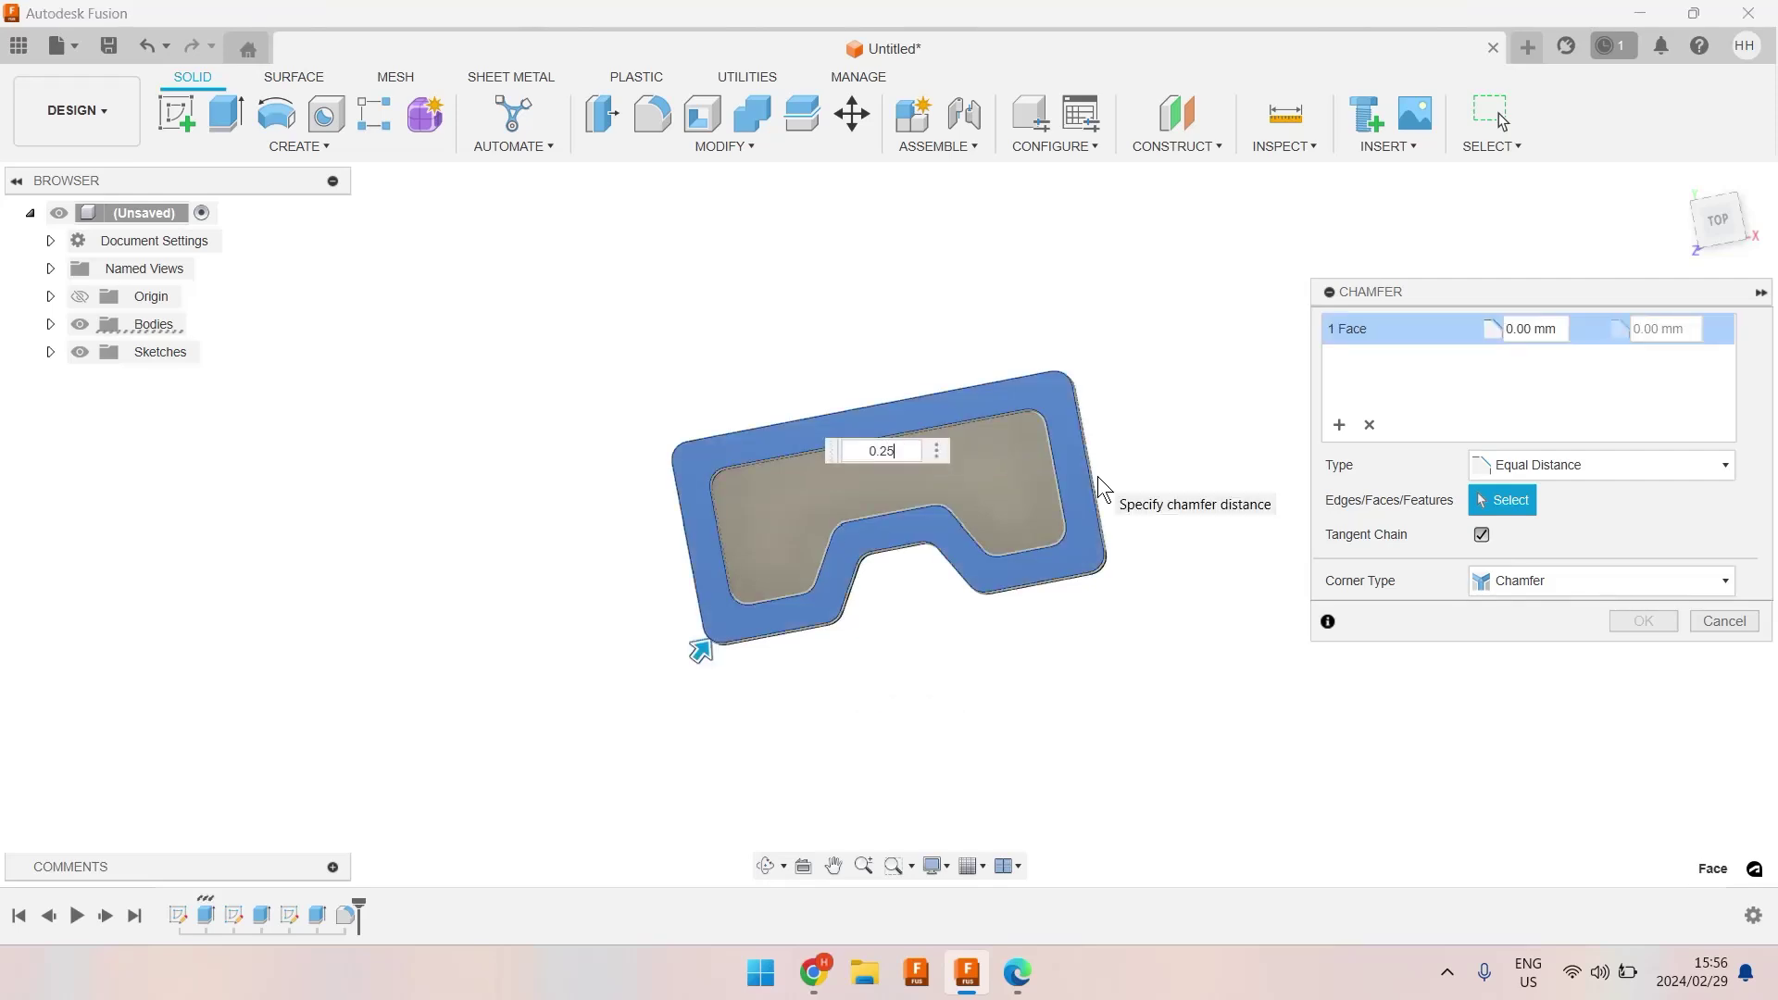